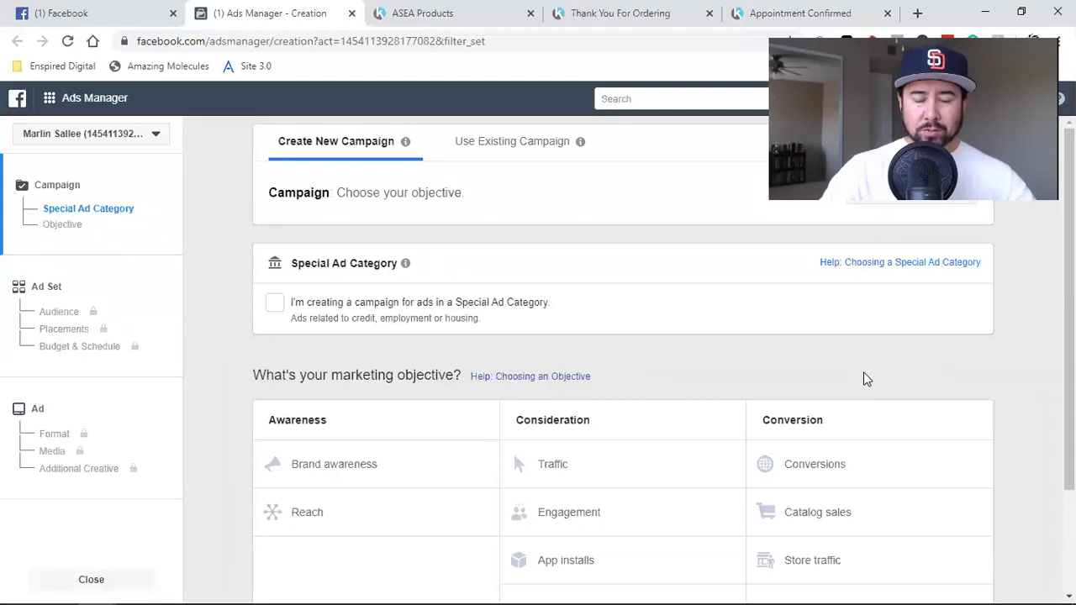
- Check the Facebook Pixel Helper events on the ASEA Products, Thank You For Ordering and Appointment Confirmed pages
click(462, 12)
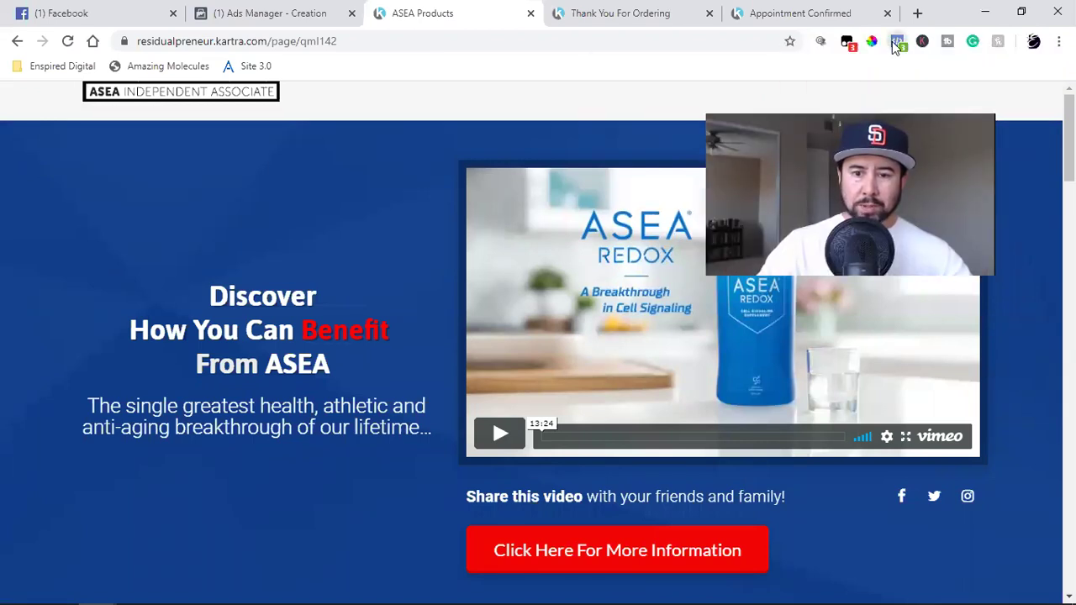
click(897, 40)
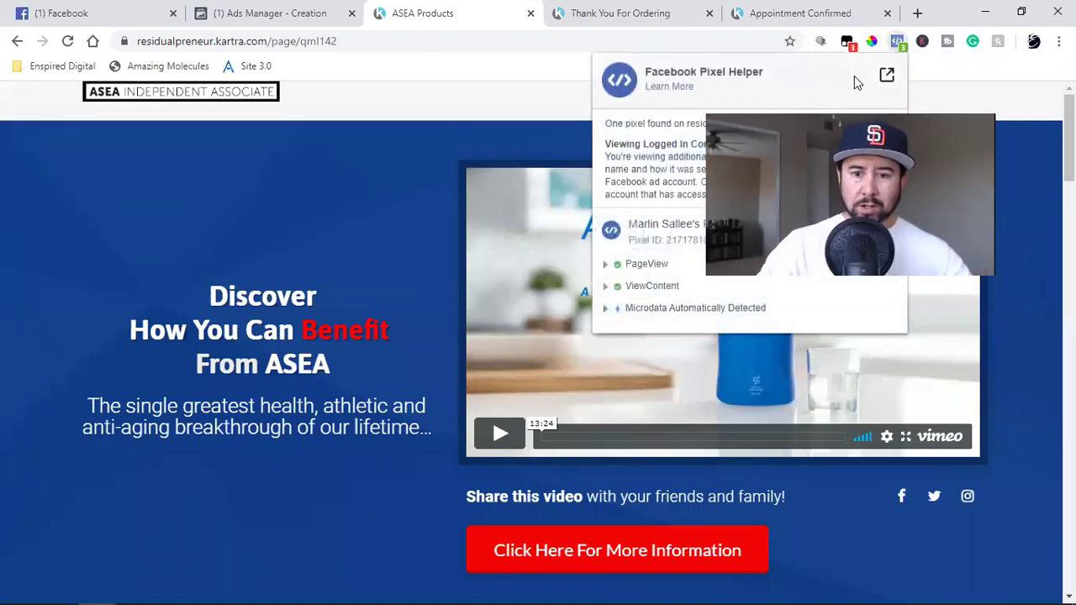
click(636, 10)
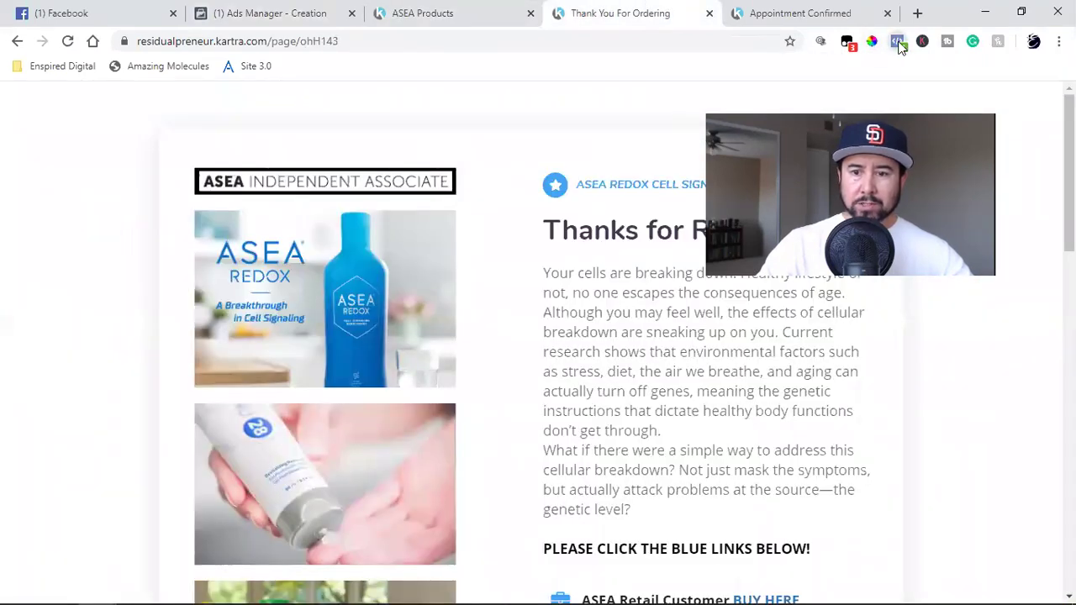
click(897, 40)
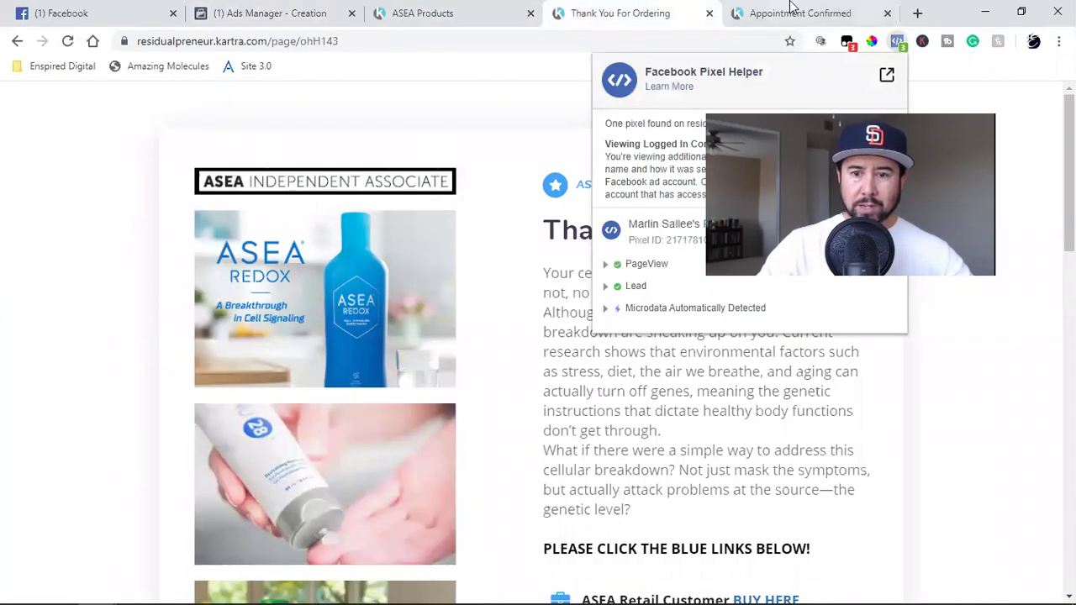
click(793, 10)
scroll(622, 353, down, 2)
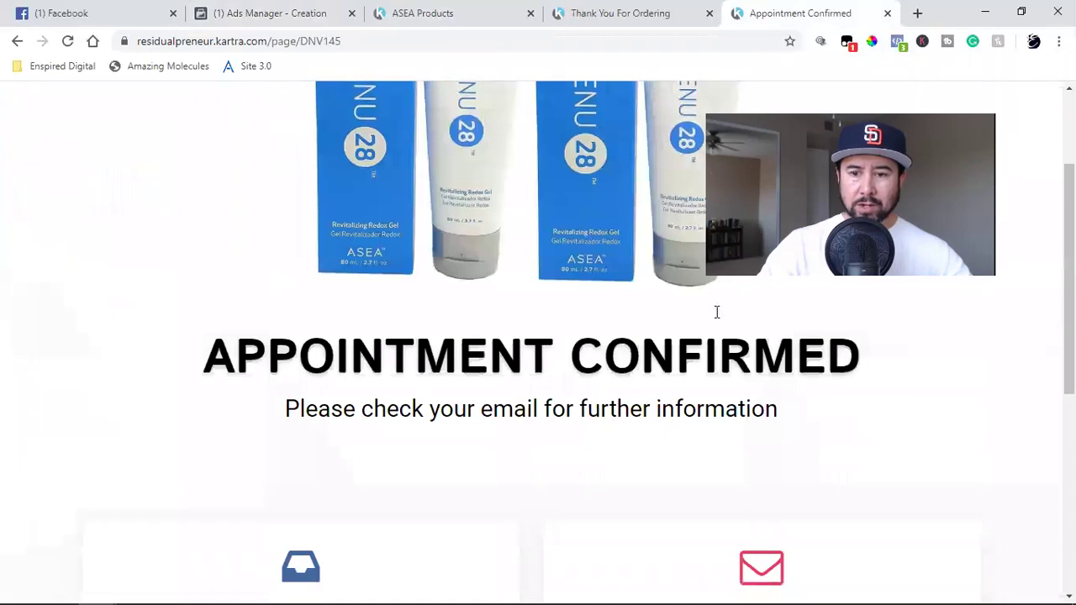
click(898, 41)
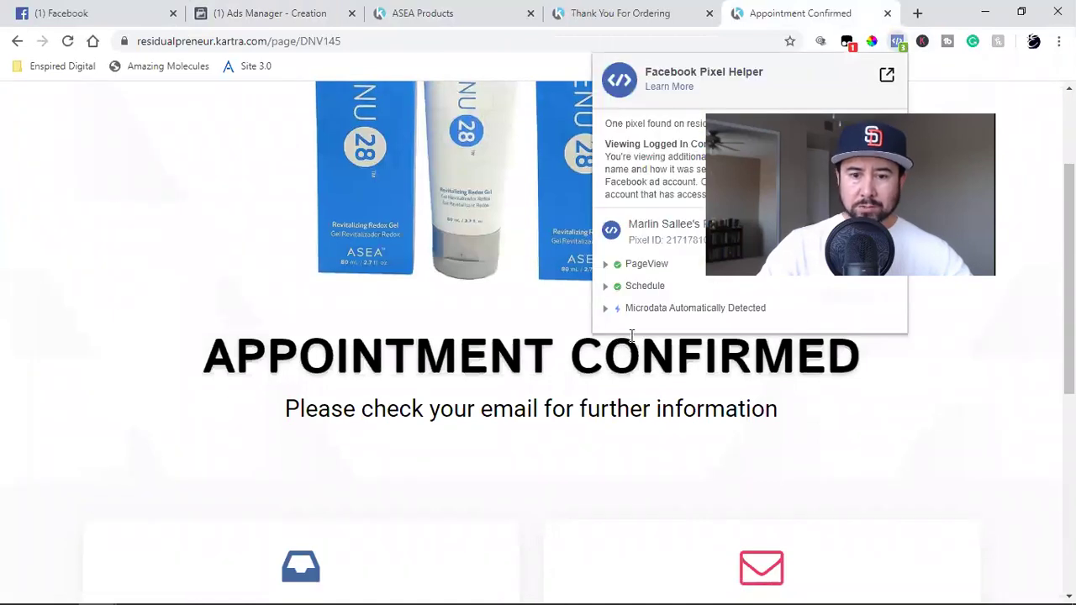
click(902, 389)
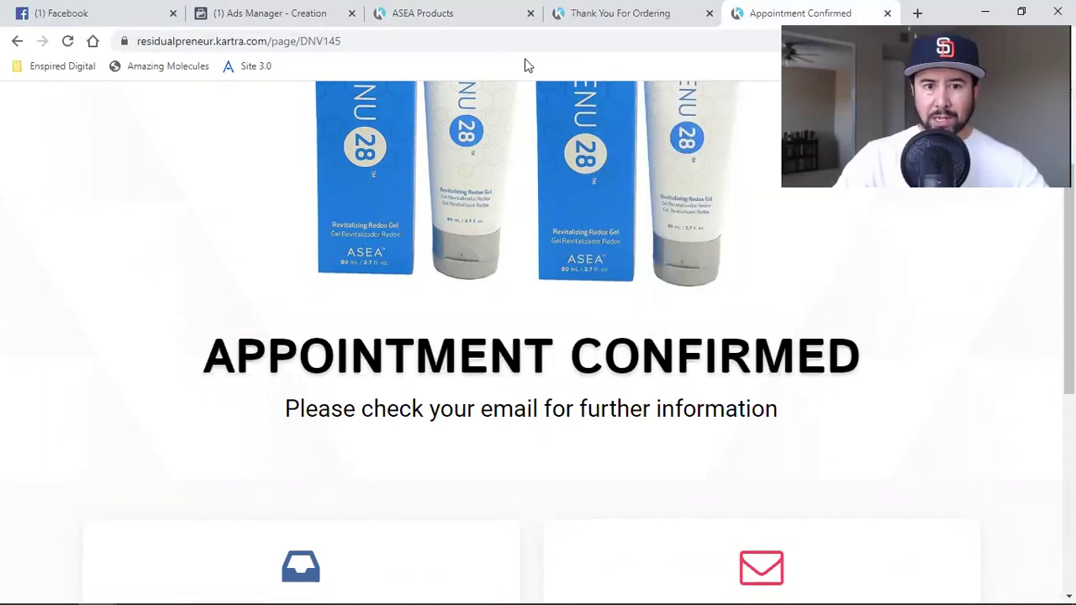
- Review the three funnel pages in order, from ASEA Products through Thank You For Ordering to Appointment Confirmed
click(468, 10)
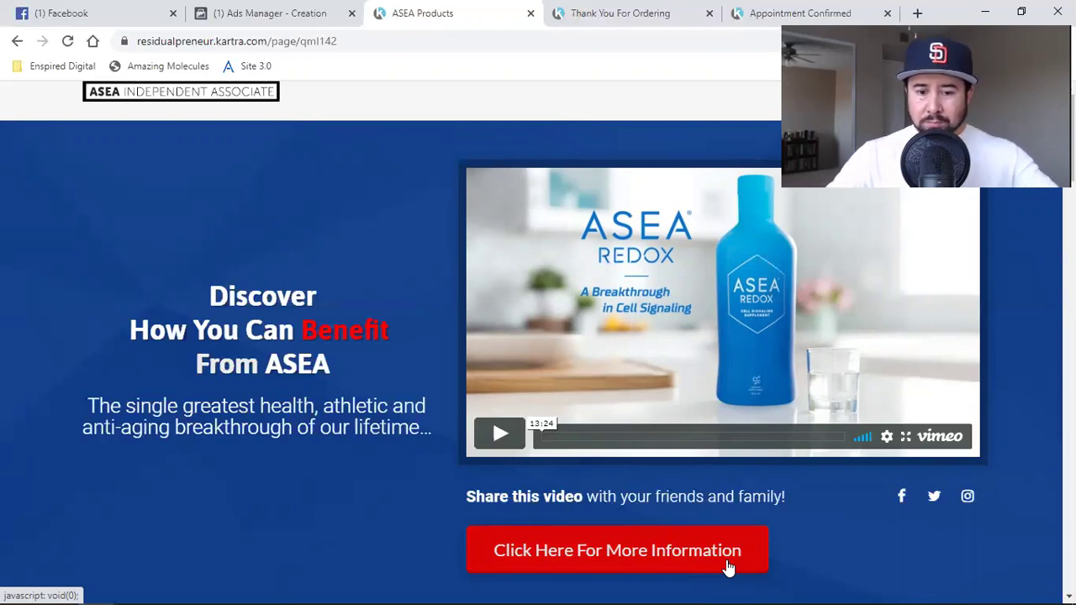
click(618, 15)
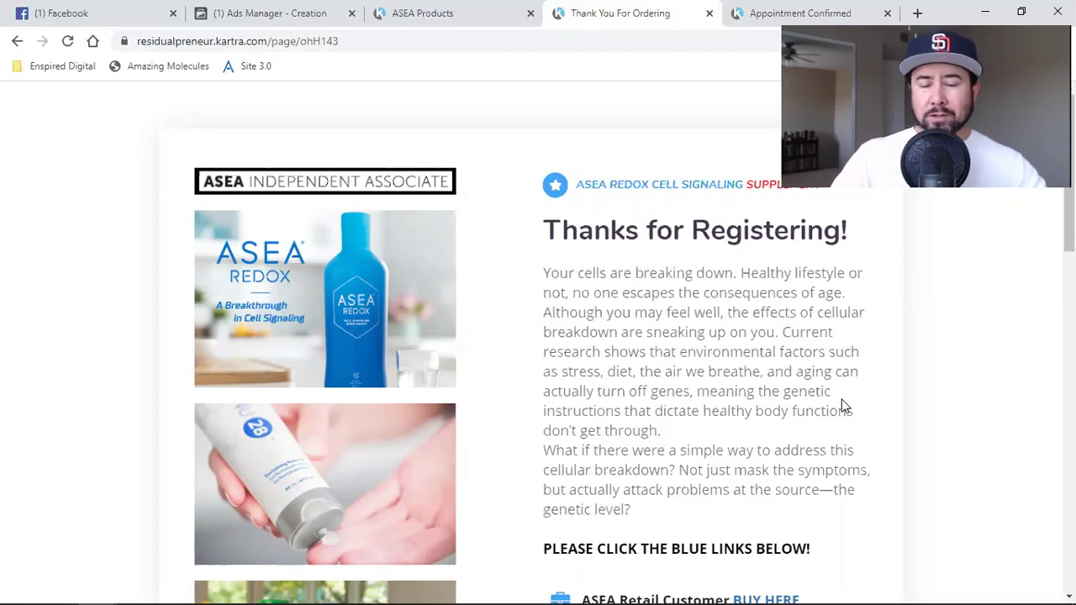
click(765, 13)
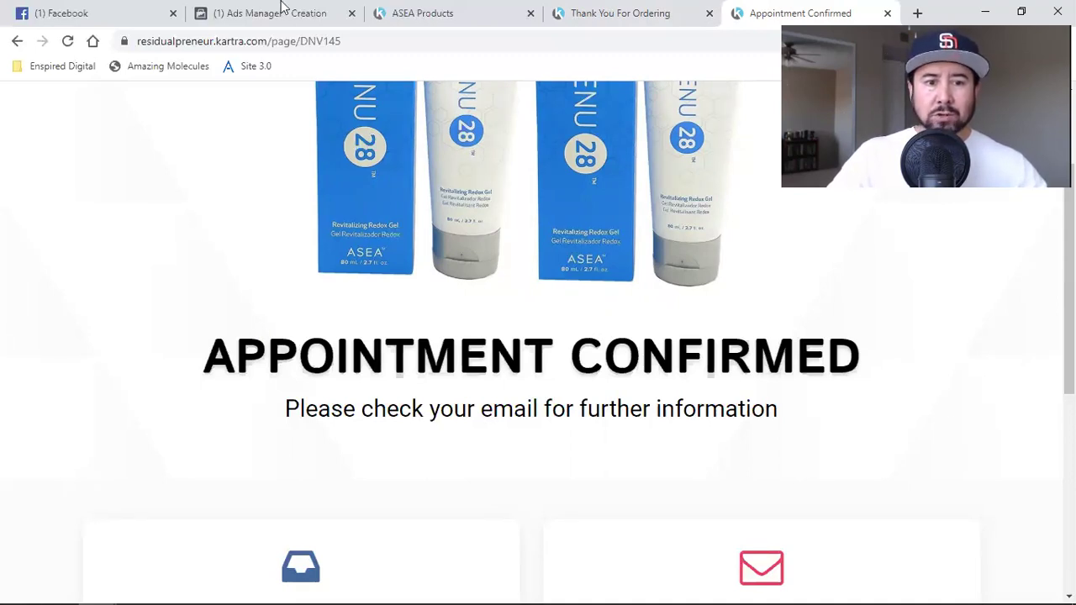
- Go from the Facebook home page to ad creation and open the Audiences tool in Ads Manager
click(118, 7)
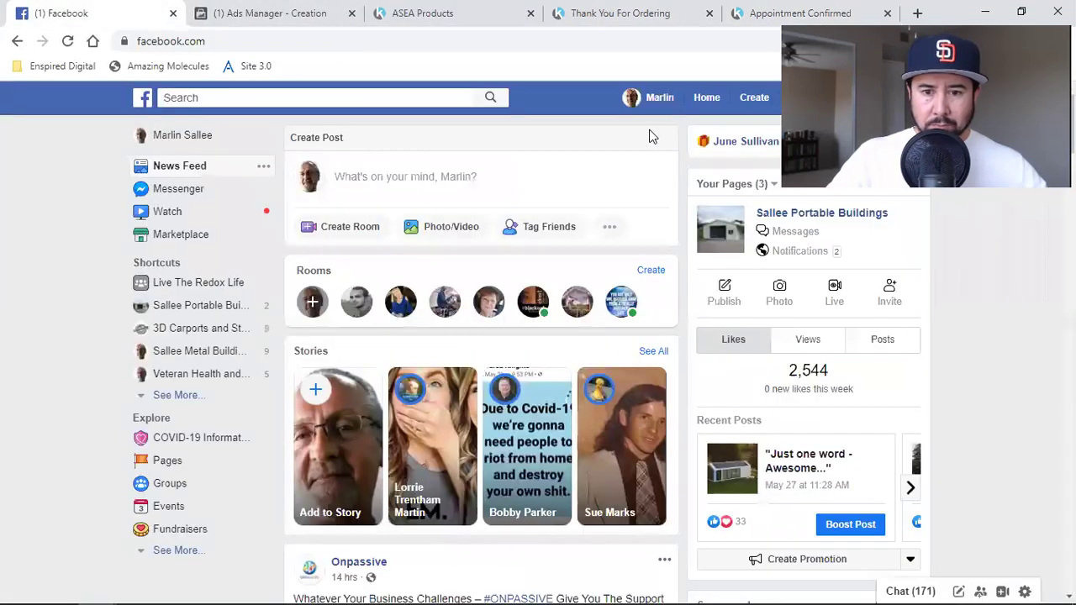
click(749, 102)
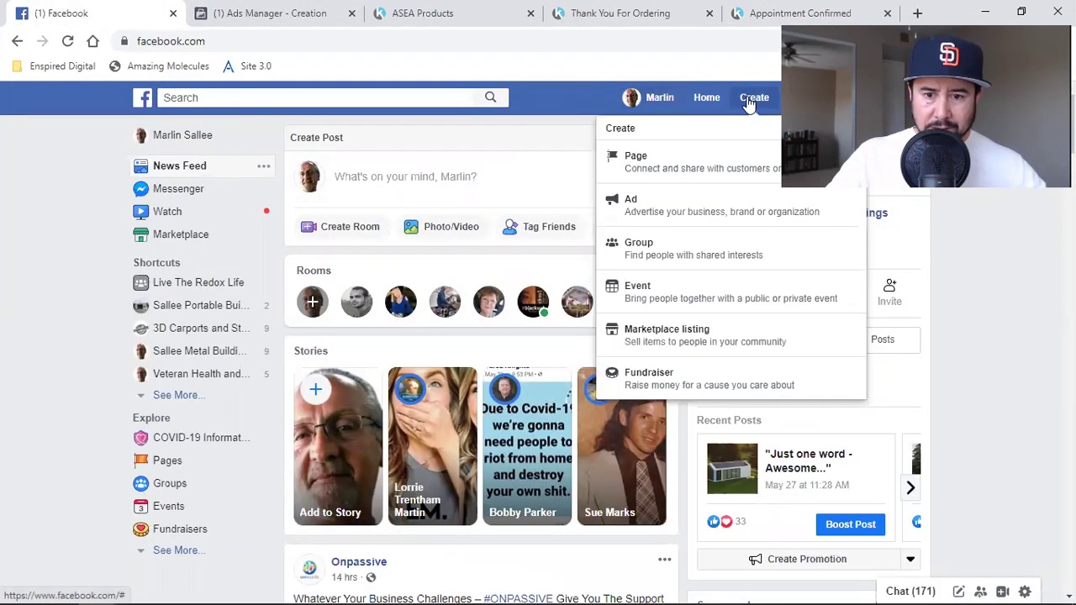
click(706, 202)
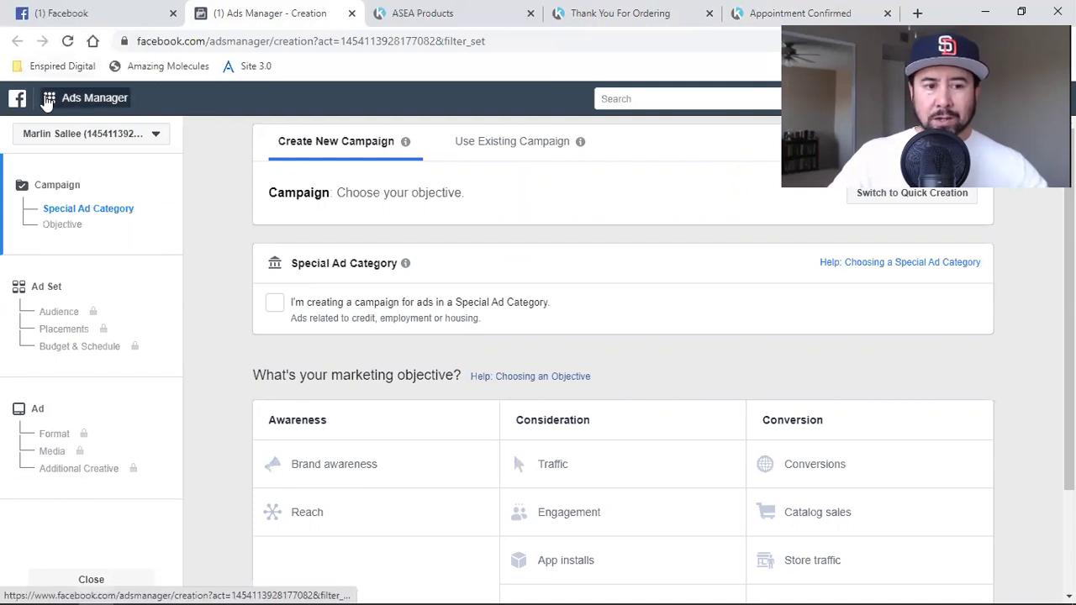
mouse_move(47, 99)
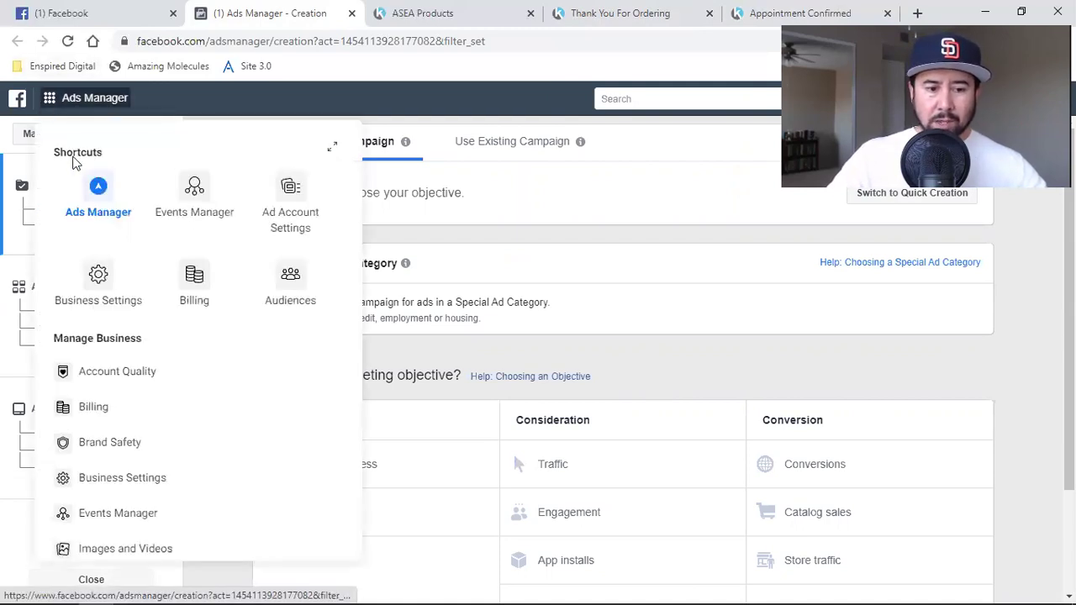
scroll(164, 346, down, 2)
scroll(164, 348, down, 1)
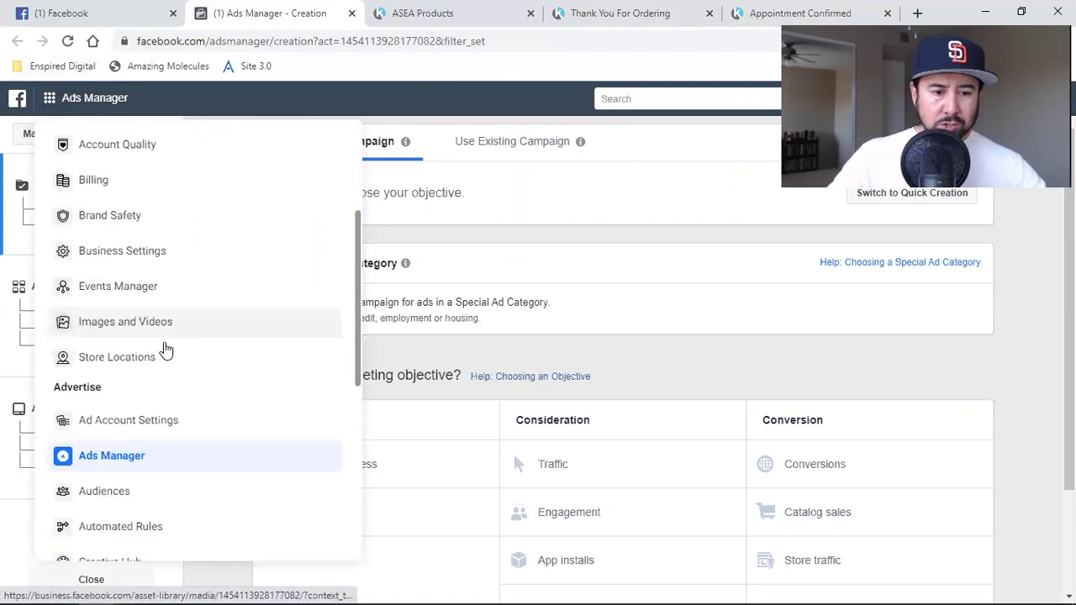
click(157, 495)
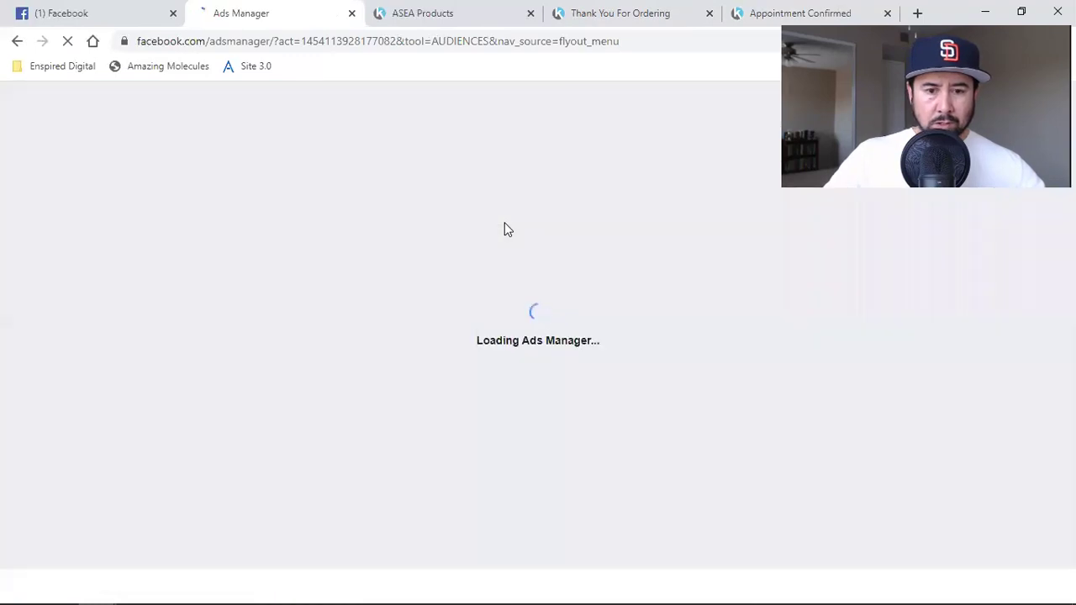
- Look over the ASEA Products landing page and the Thank You For Ordering page again
click(443, 10)
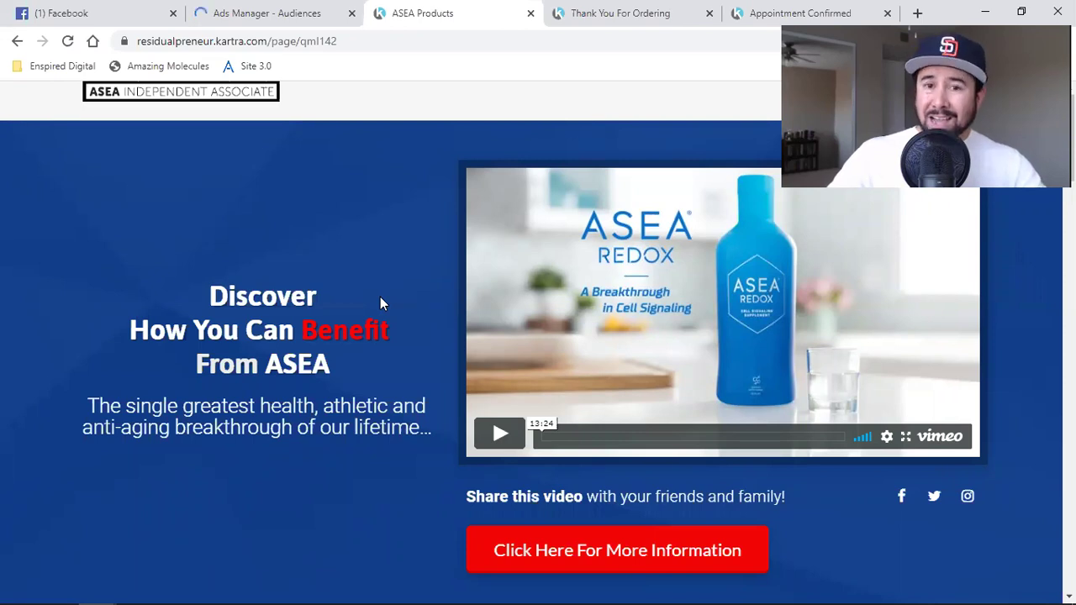
click(576, 8)
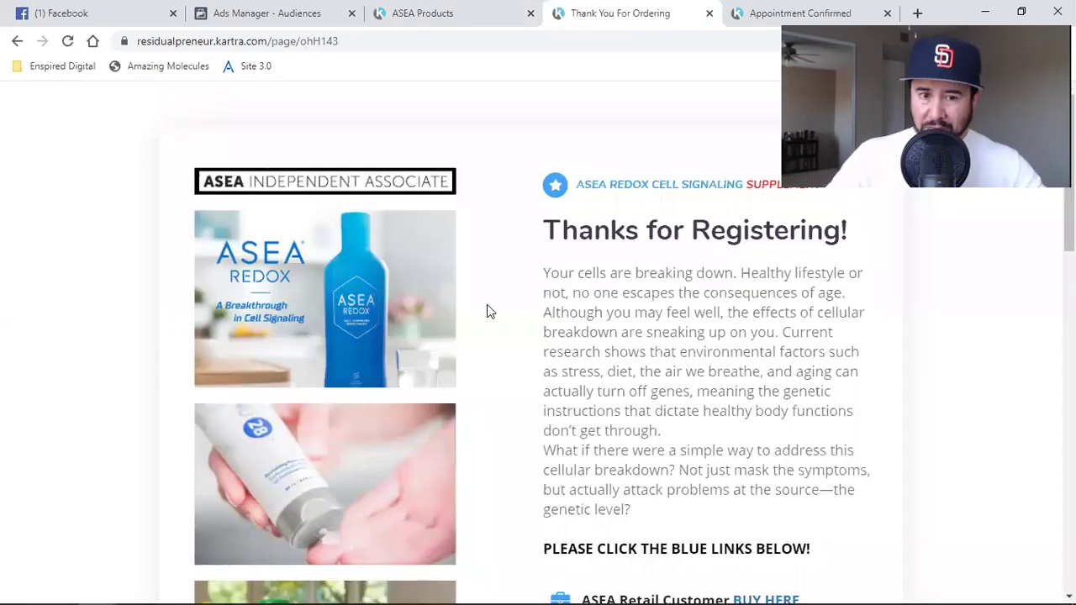
click(425, 10)
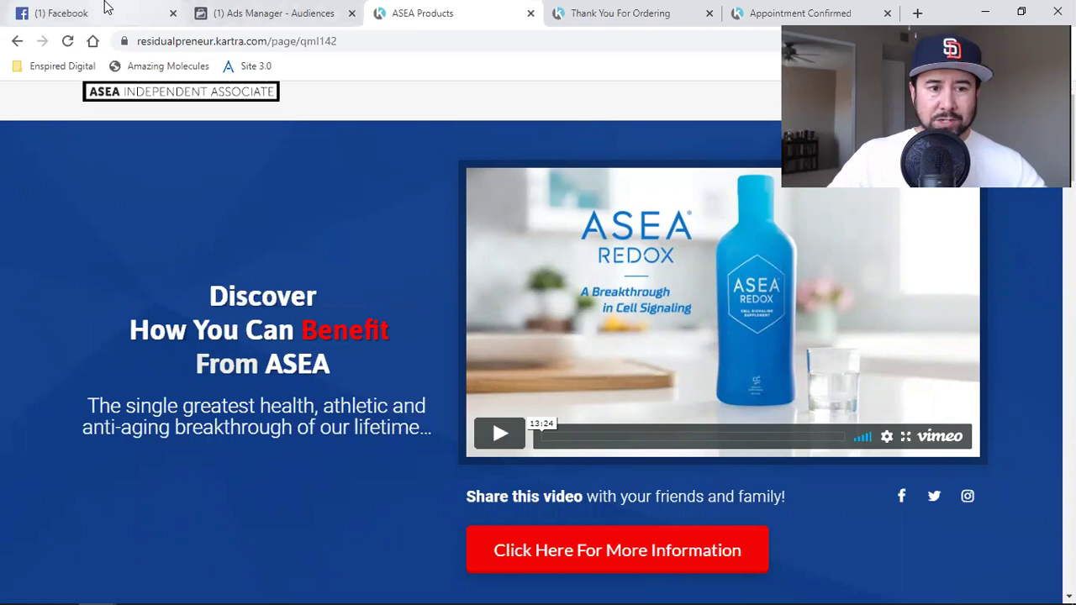
- Start a custom audience in Ads Manager with Website as the source, including people who visited specific web pages
click(269, 12)
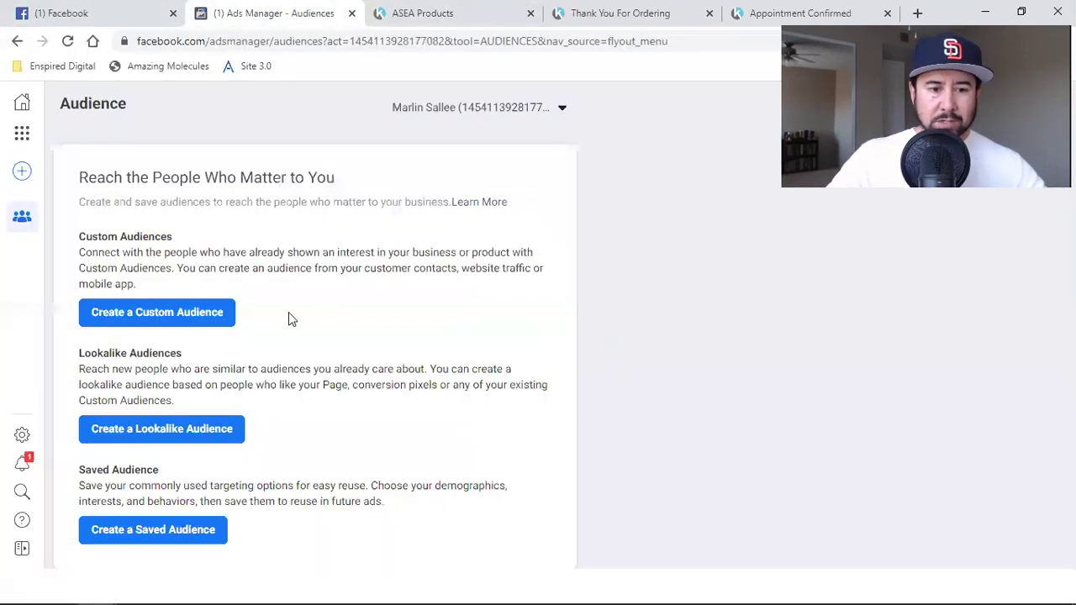
click(168, 322)
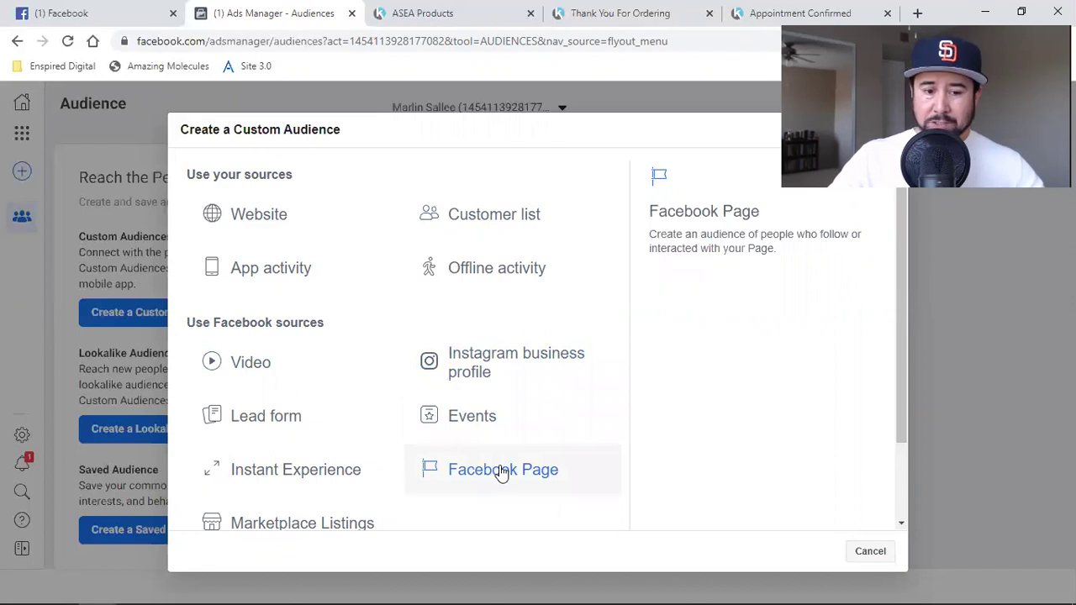
scroll(227, 485, down, 2)
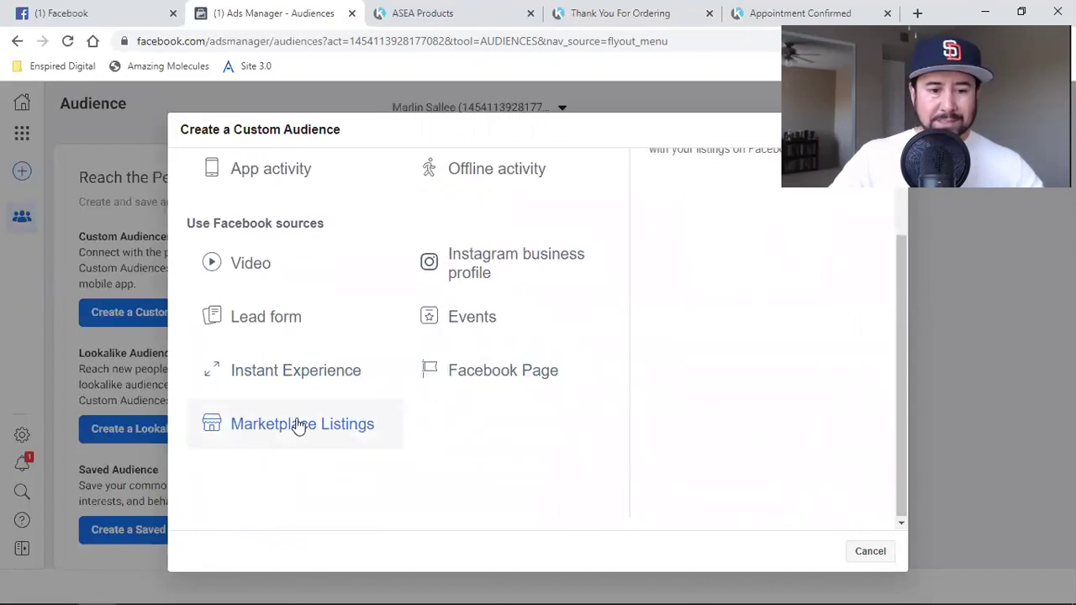
scroll(320, 441, up, 1)
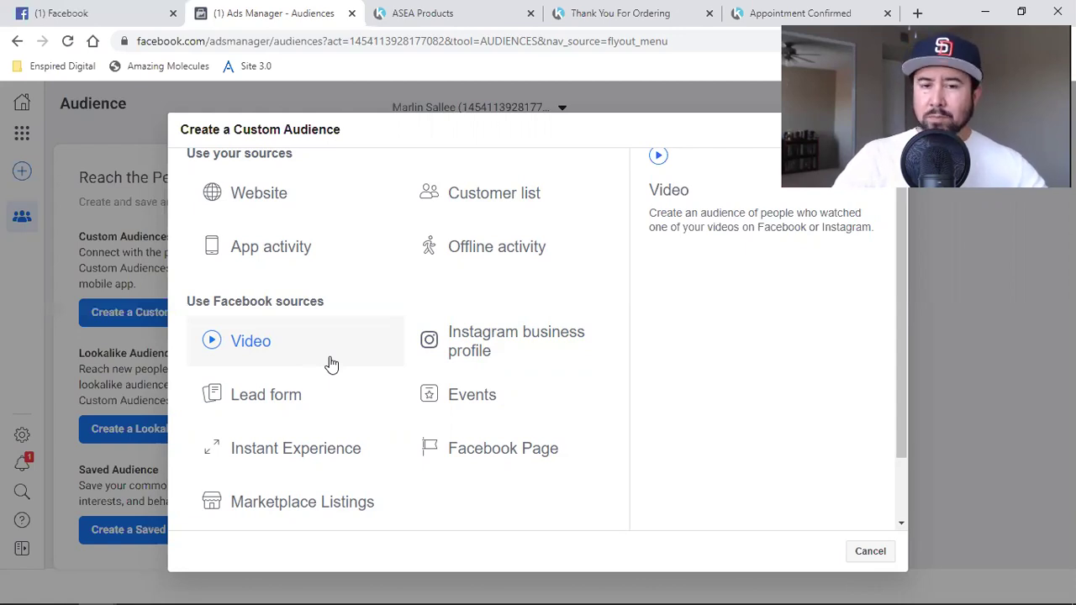
scroll(329, 362, up, 1)
click(295, 217)
key(Escape)
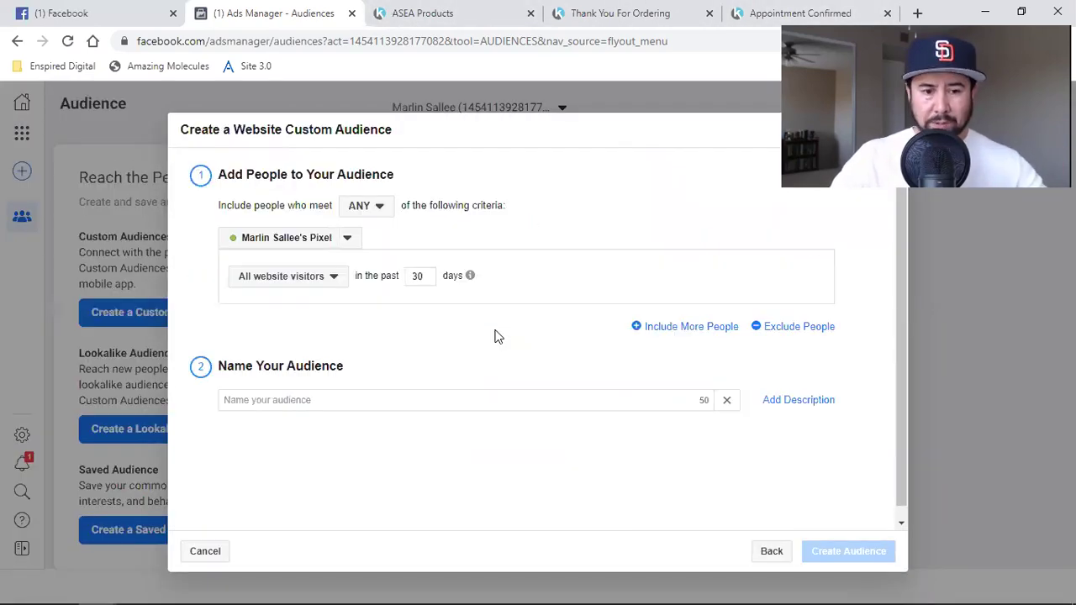
click(296, 283)
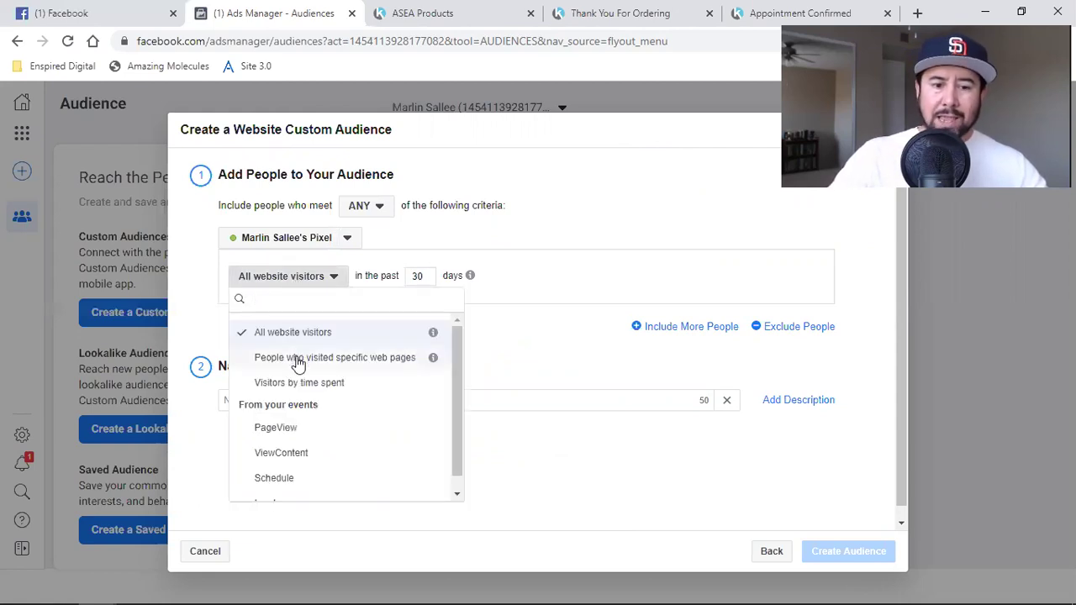
click(297, 360)
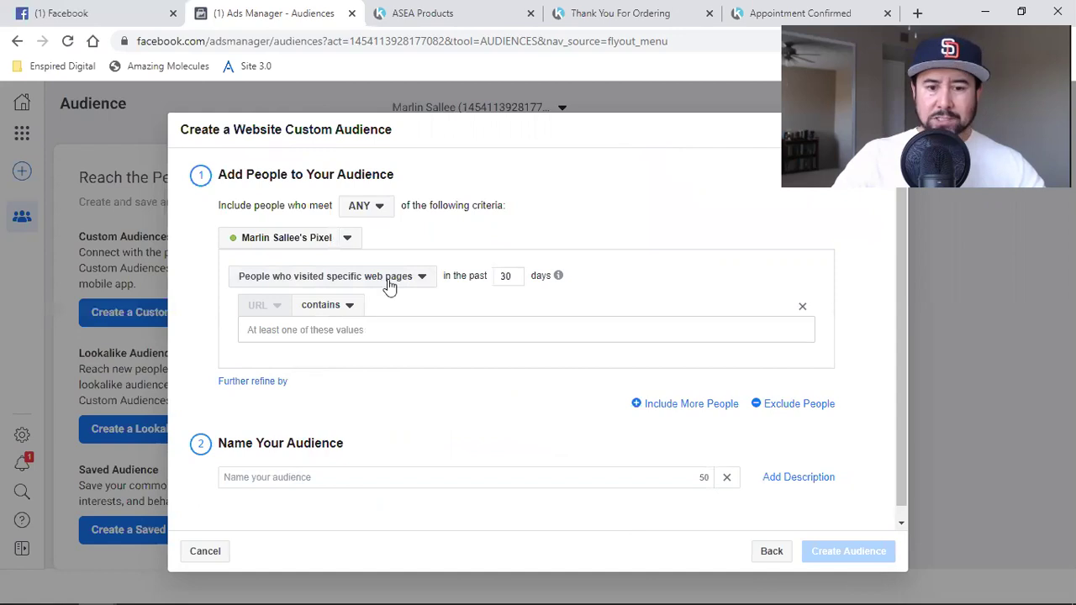
click(416, 13)
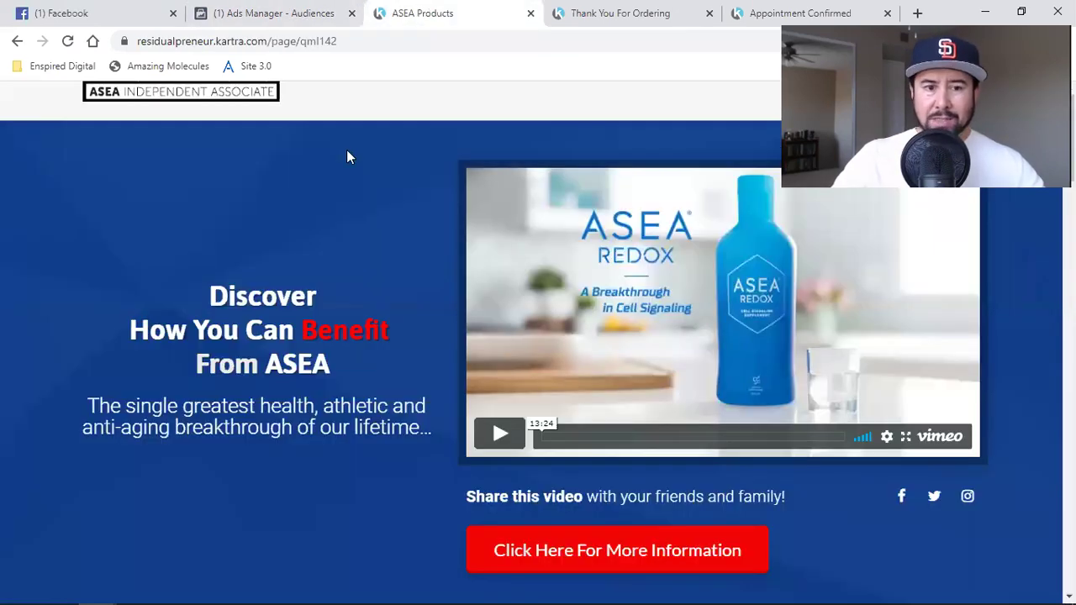
click(288, 40)
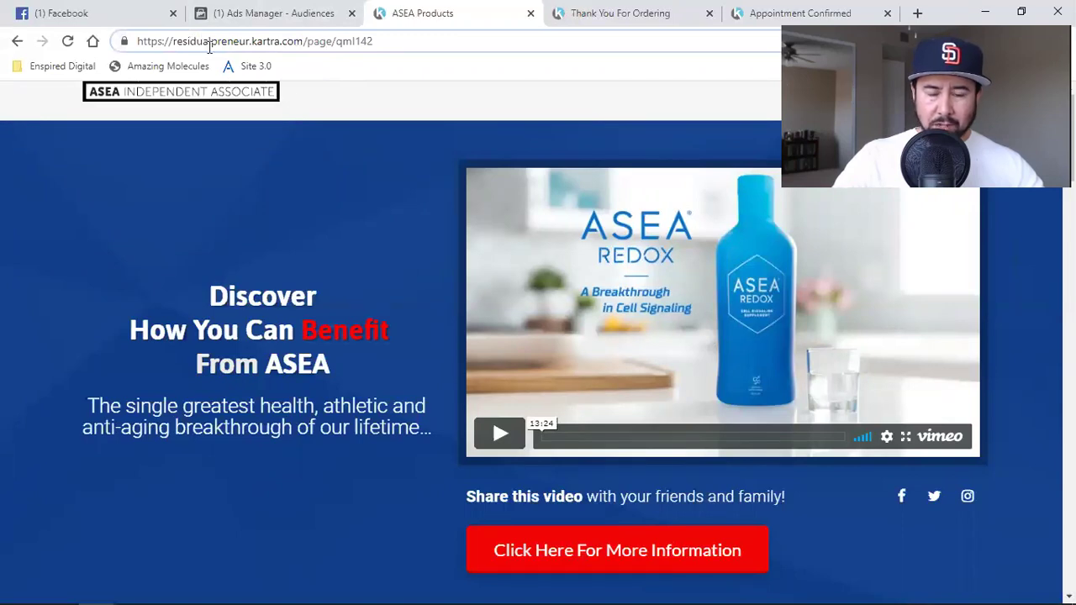
drag(173, 43, 408, 41)
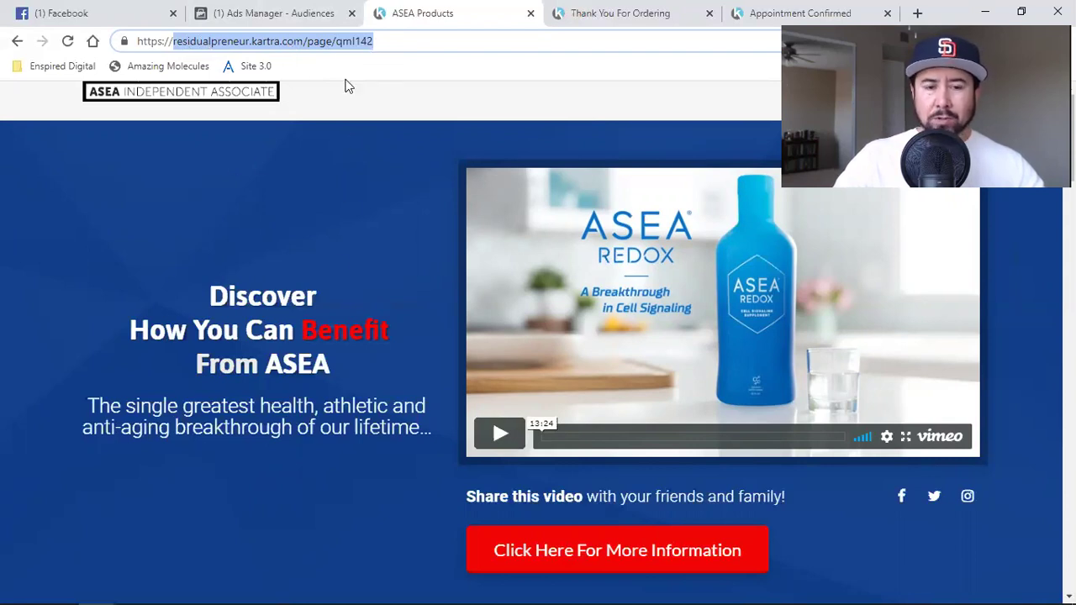
click(349, 46)
drag(336, 41, 457, 42)
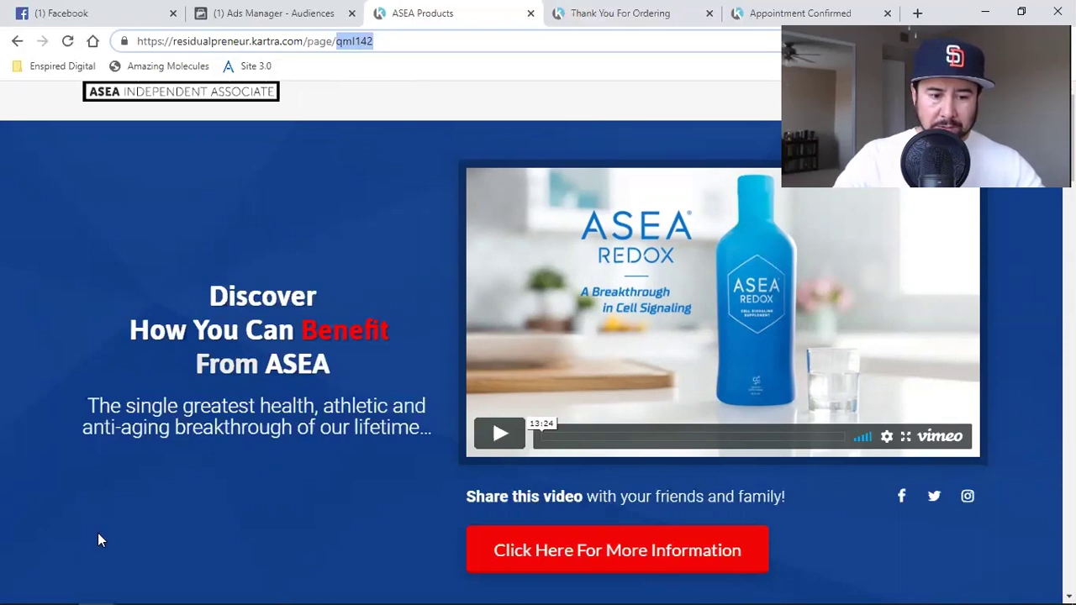
click(82, 326)
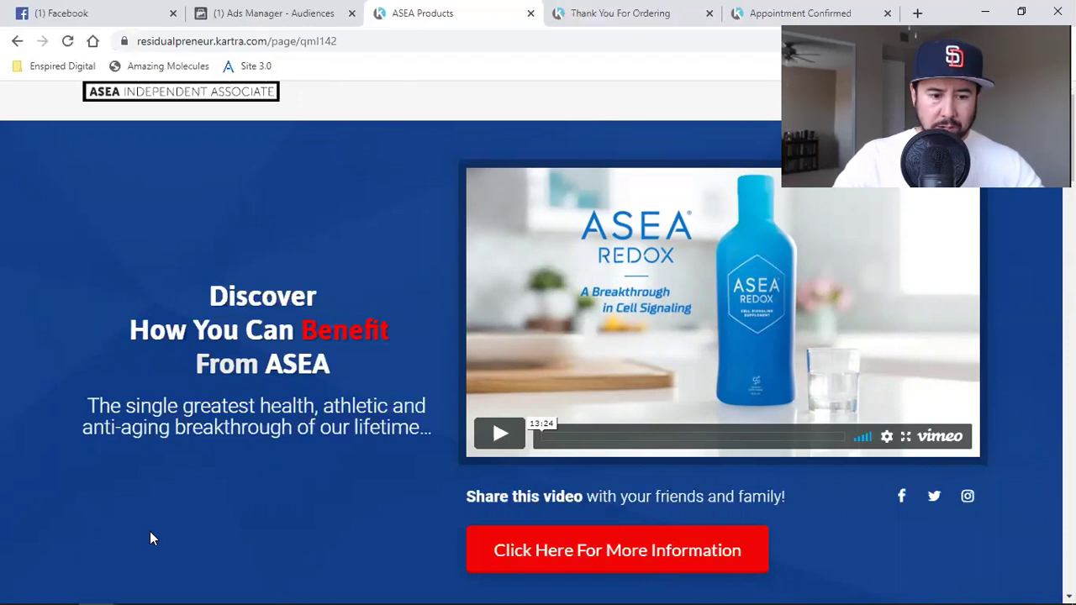
- Switch to Kartra, open the page link of ASEA Products Opt-in and select the qml142 part of the link
mouse_move(98, 589)
click(251, 515)
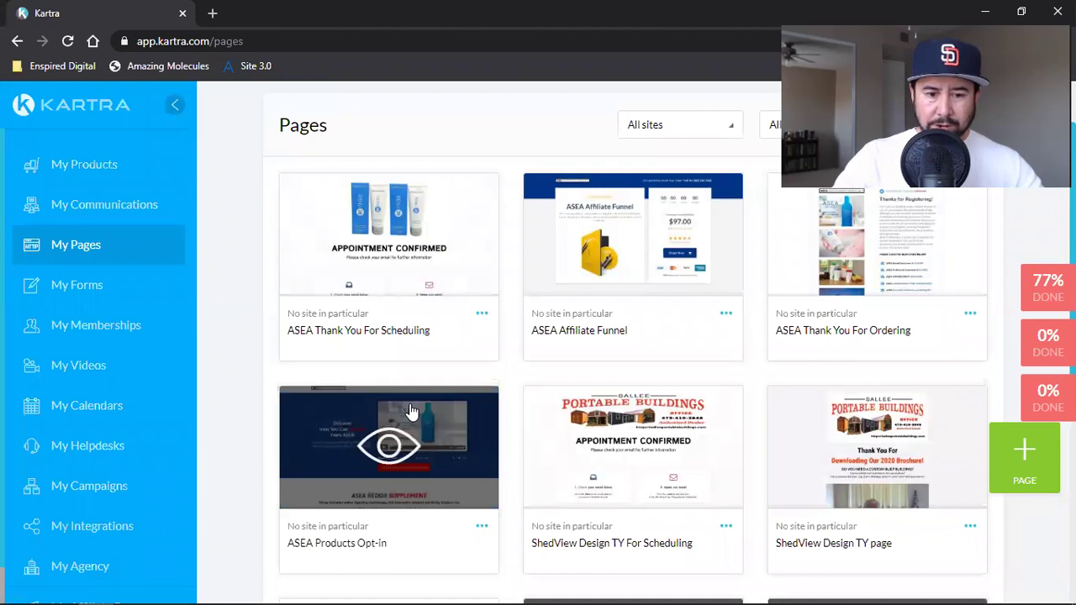
click(481, 526)
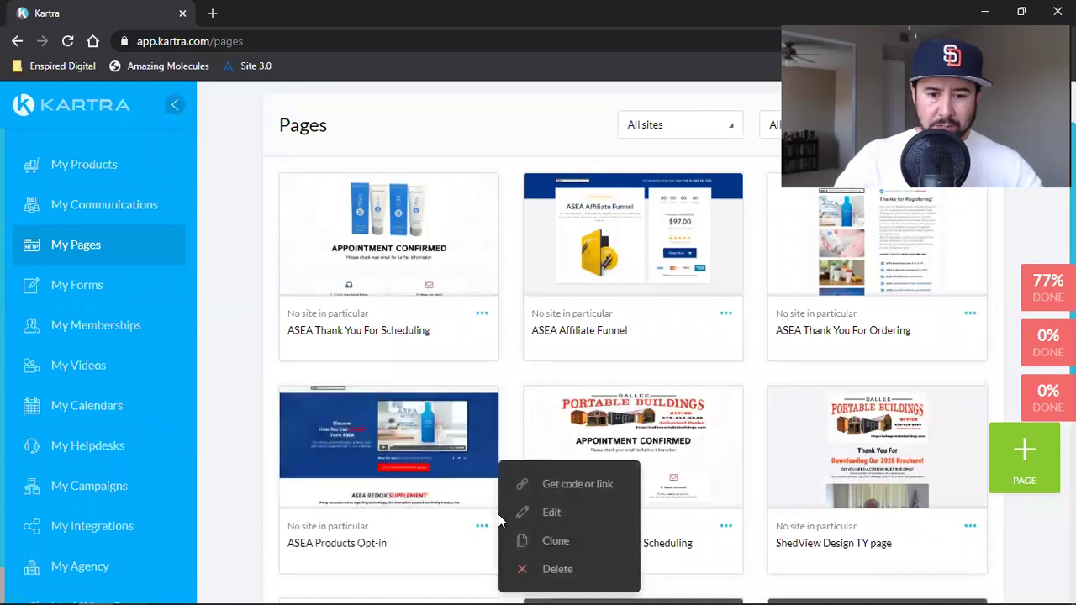
click(547, 488)
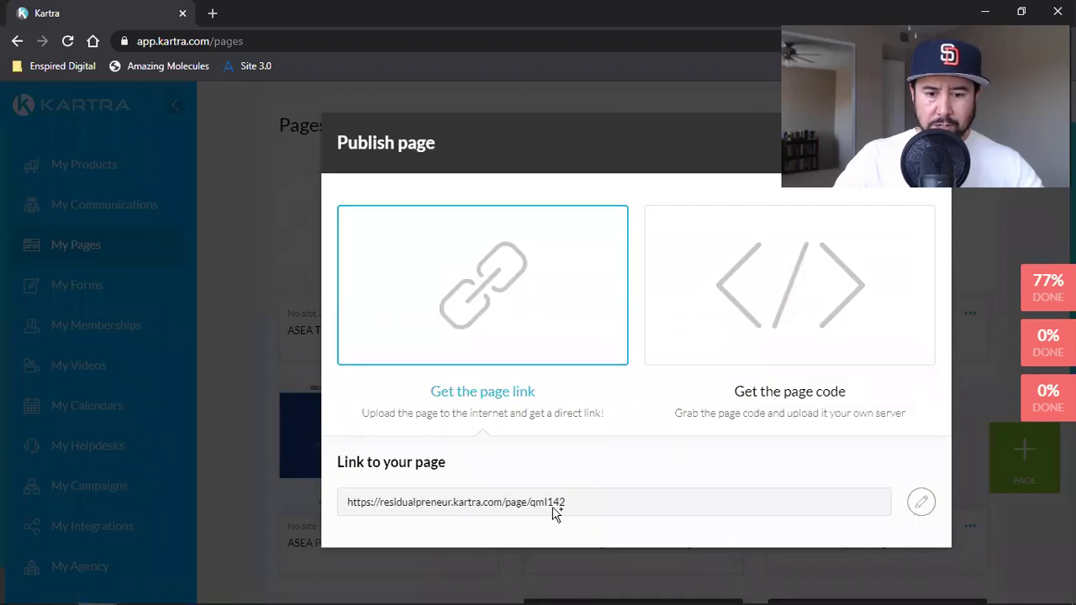
double_click(564, 505)
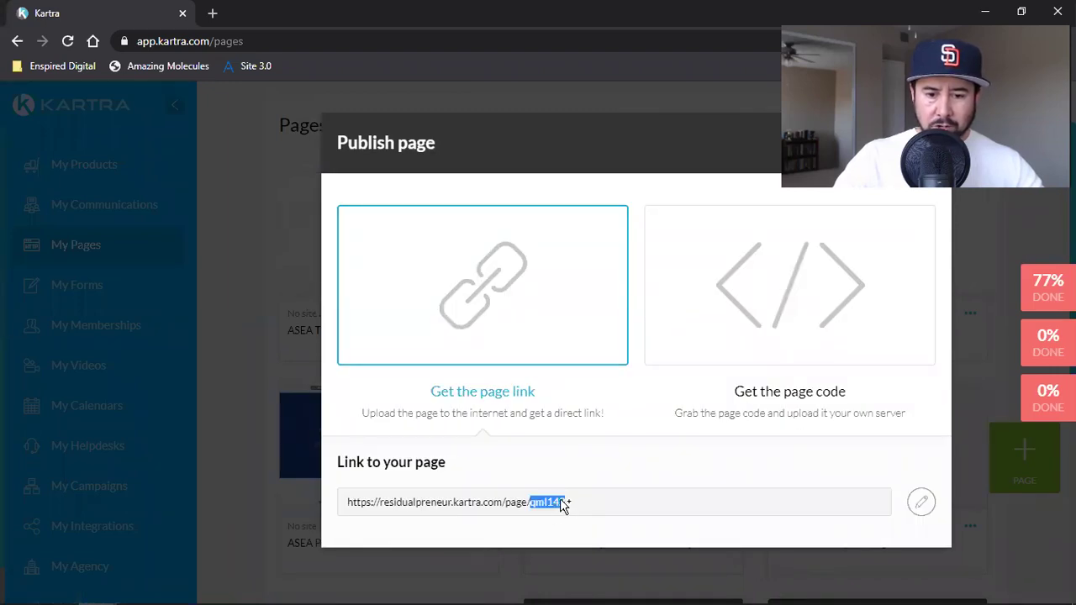
- Set the ending of the ASEA Products Opt-in page link to asea, save it and copy the full link
click(579, 503)
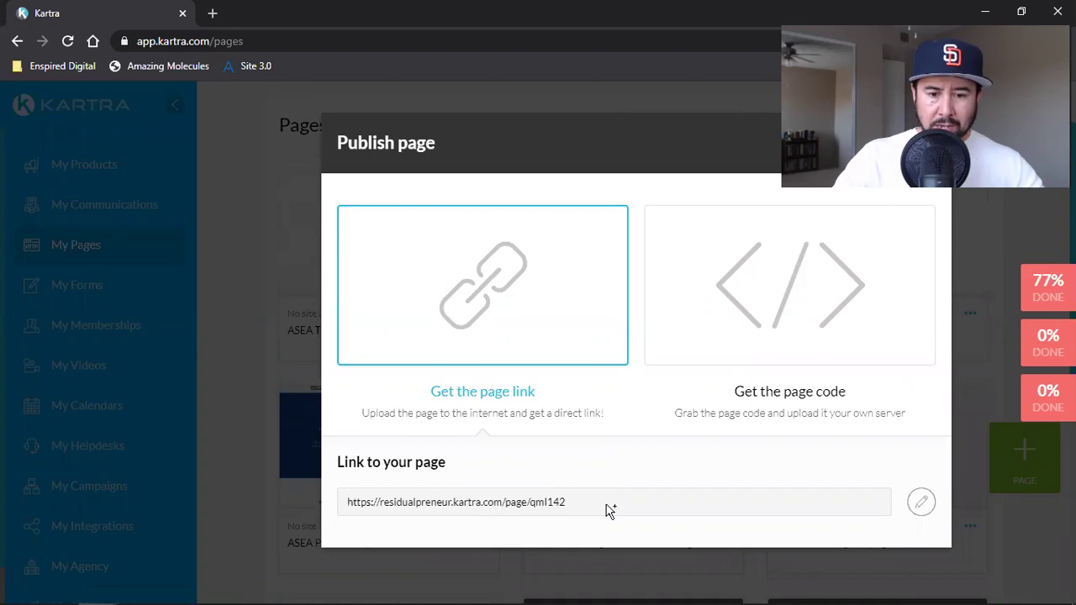
click(924, 504)
double_click(770, 509)
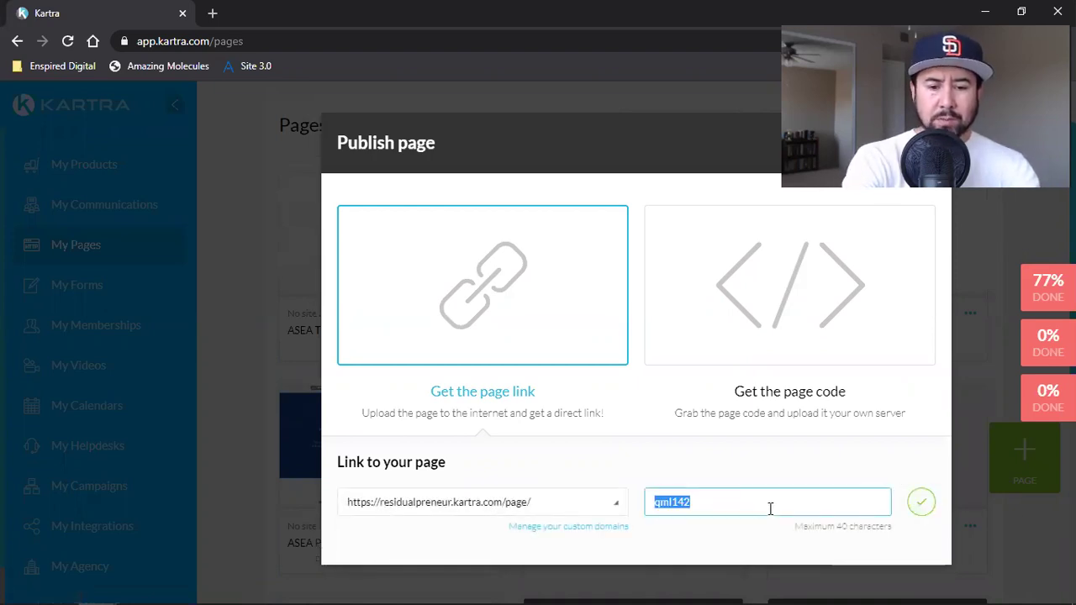
text(asea)
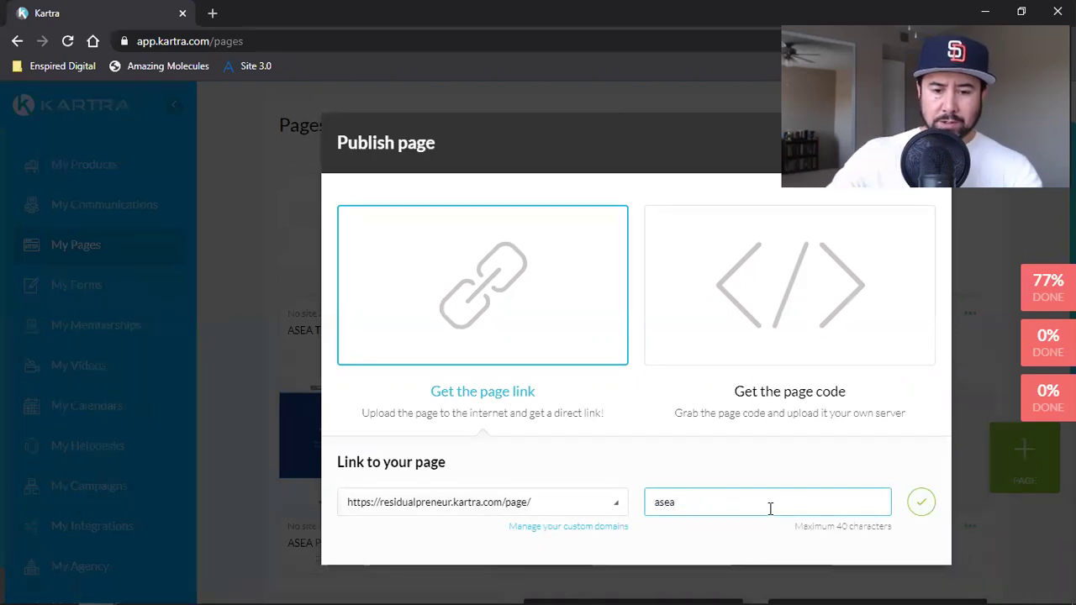
click(920, 504)
click(412, 502)
right_click(412, 502)
click(433, 513)
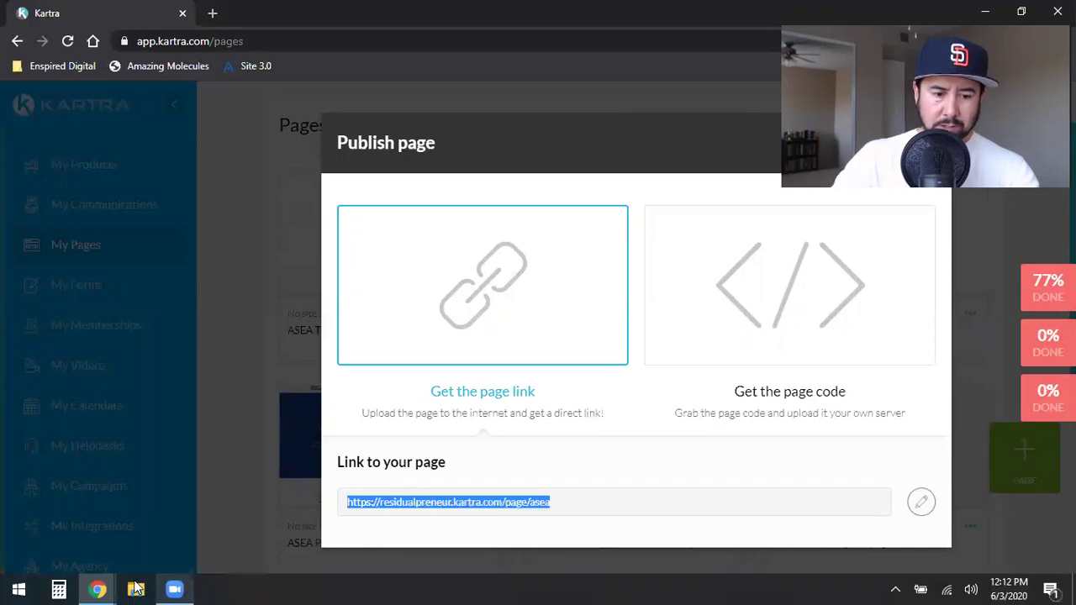
click(98, 589)
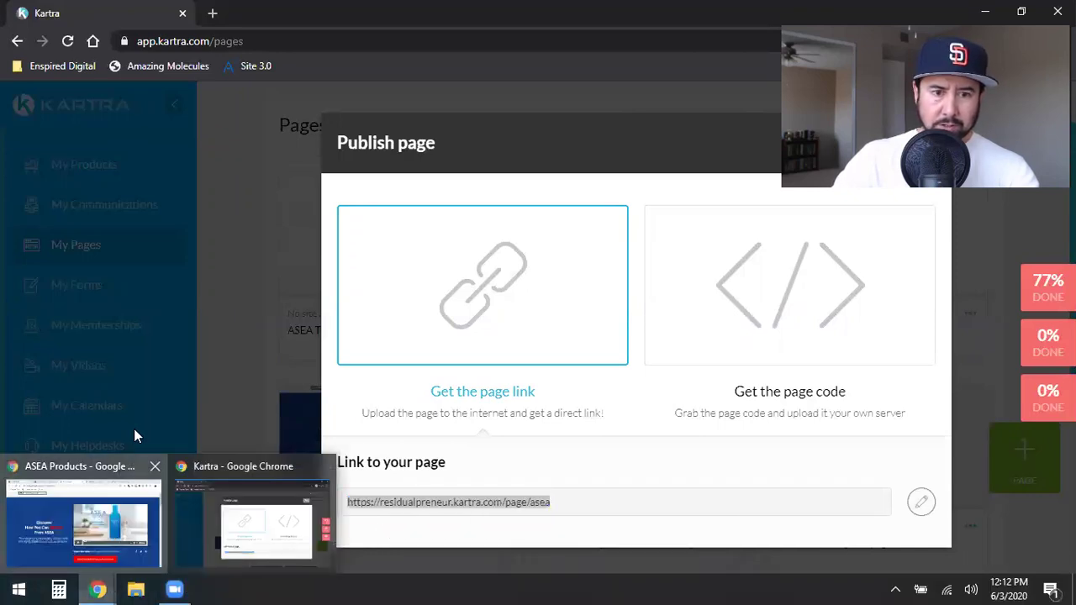
click(126, 513)
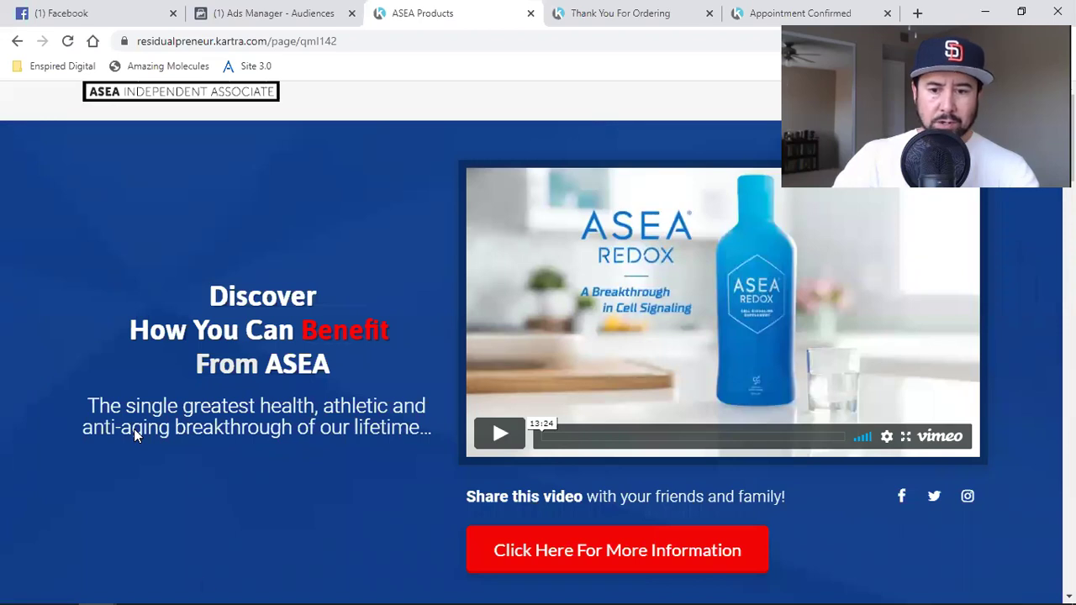
click(97, 589)
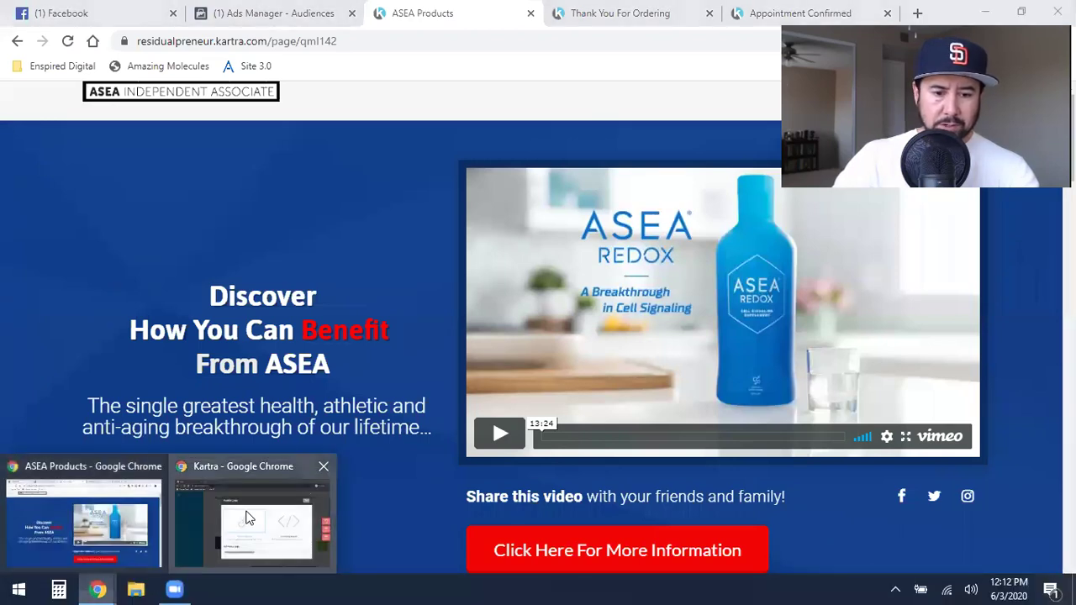
- Set the ending of the ASEA Products Opt-in page link to redox in Kartra, keeping the residualpreneur.kartra.com/page/ domain, and save it
click(248, 519)
click(920, 503)
text(asea)
double_click(709, 502)
text(re)
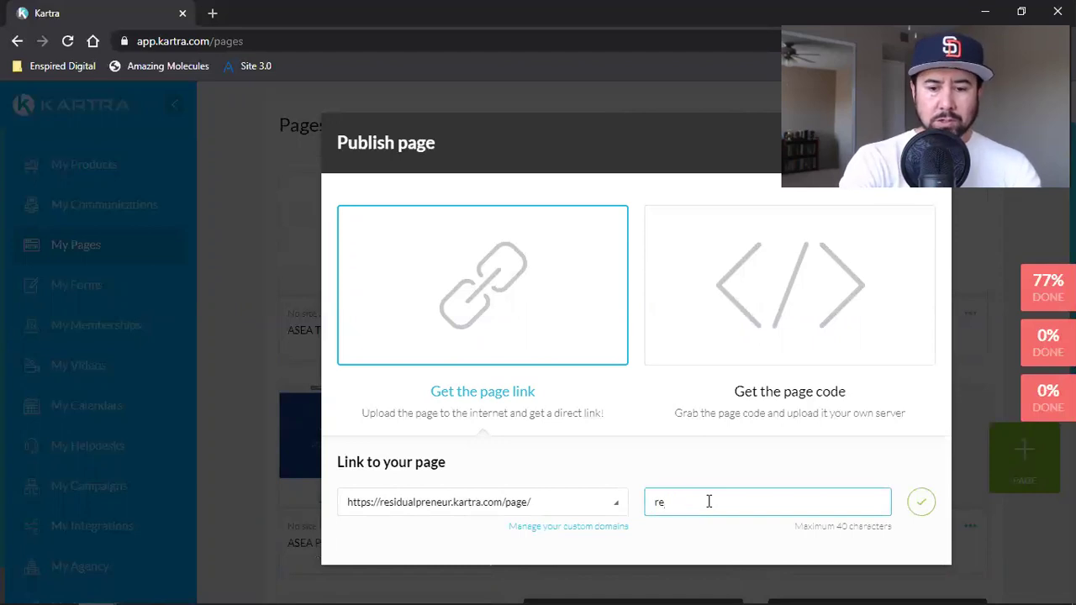
text(dox)
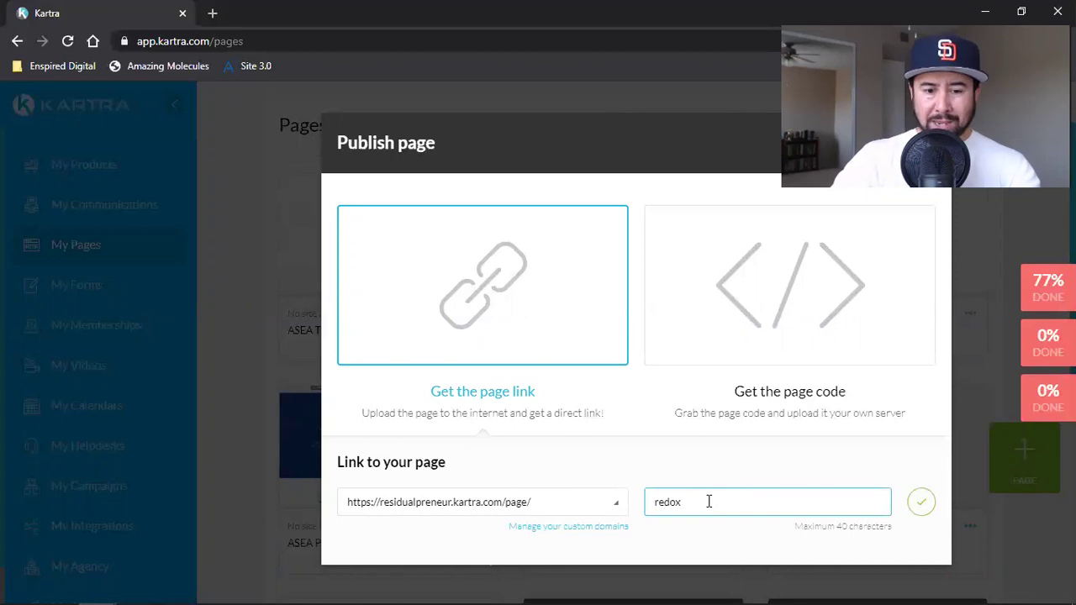
click(498, 503)
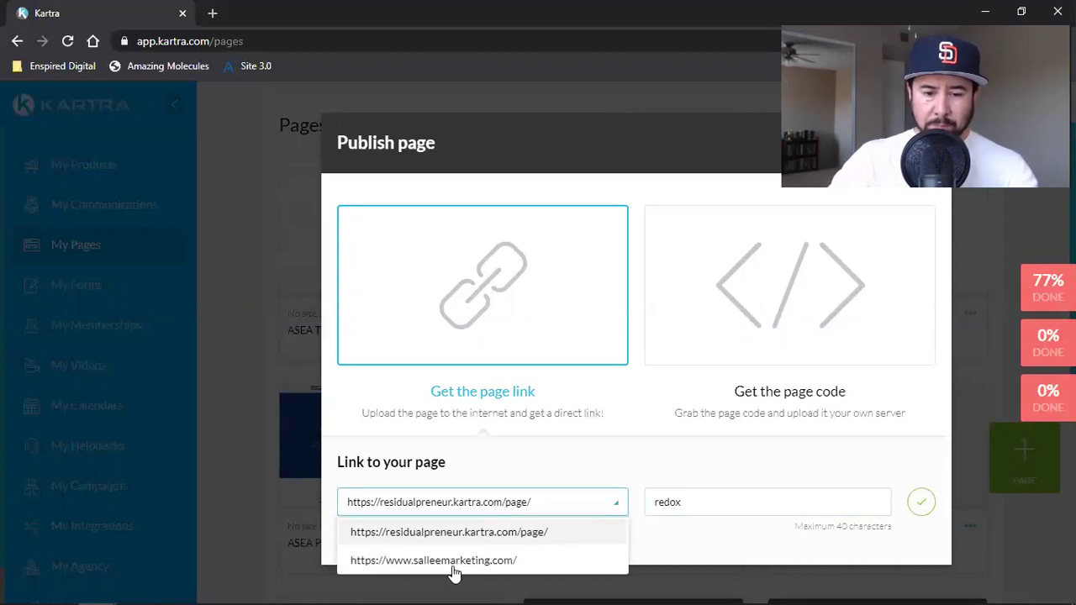
click(475, 507)
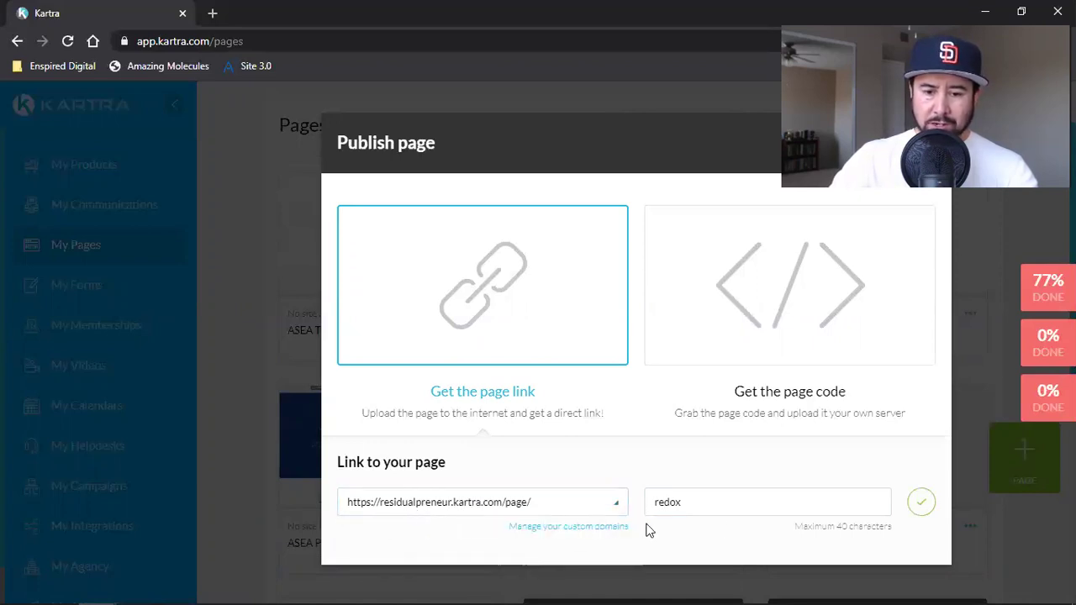
click(921, 508)
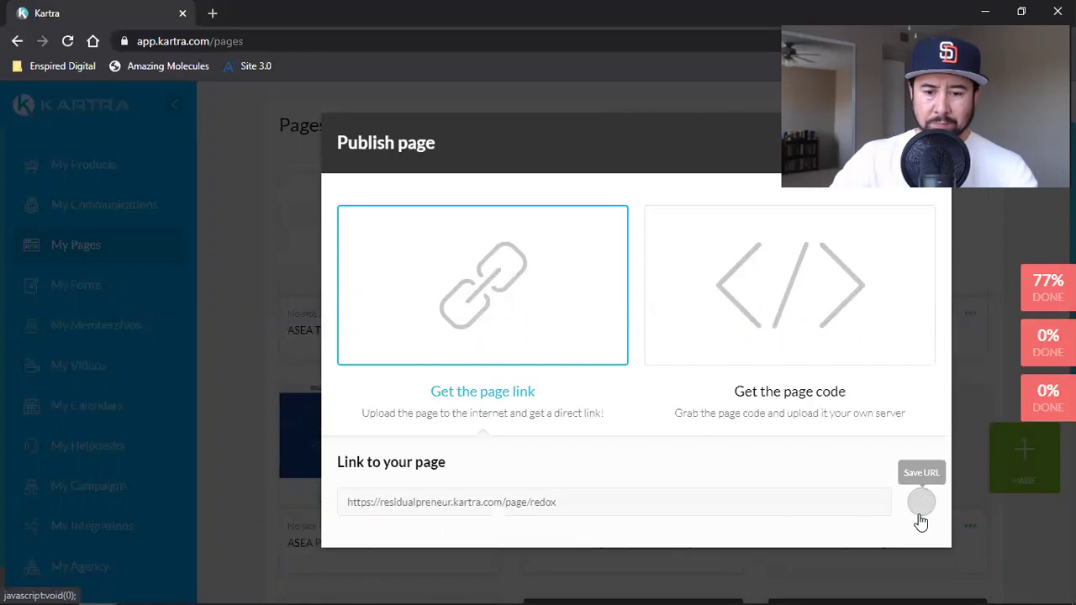
- Copy the full redox page link and load it in place of the old address of the ASEA Products page
triple_click(487, 503)
right_click(487, 503)
click(501, 516)
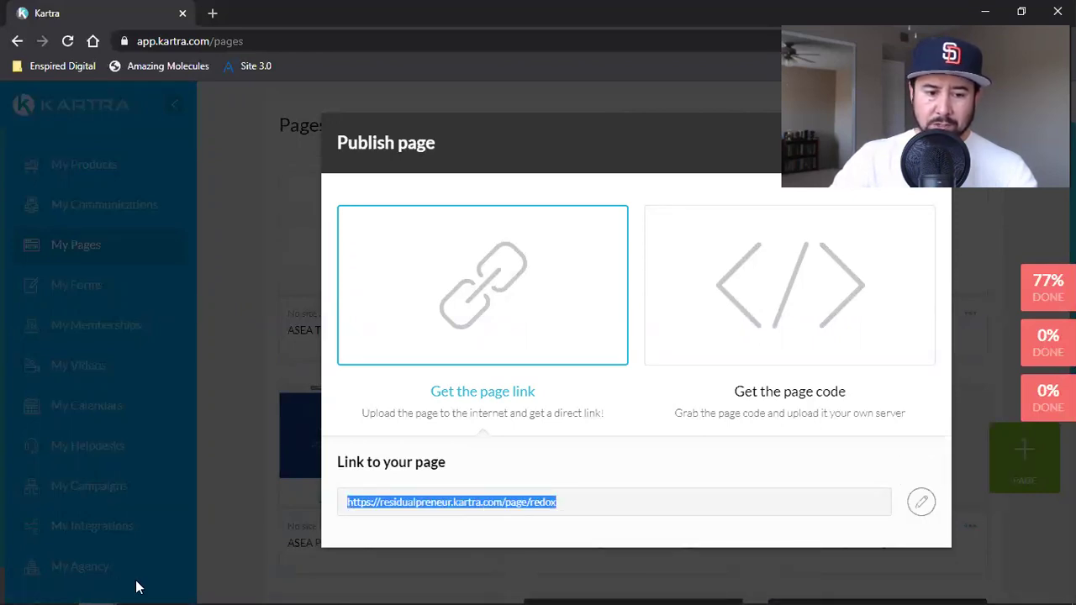
mouse_move(126, 590)
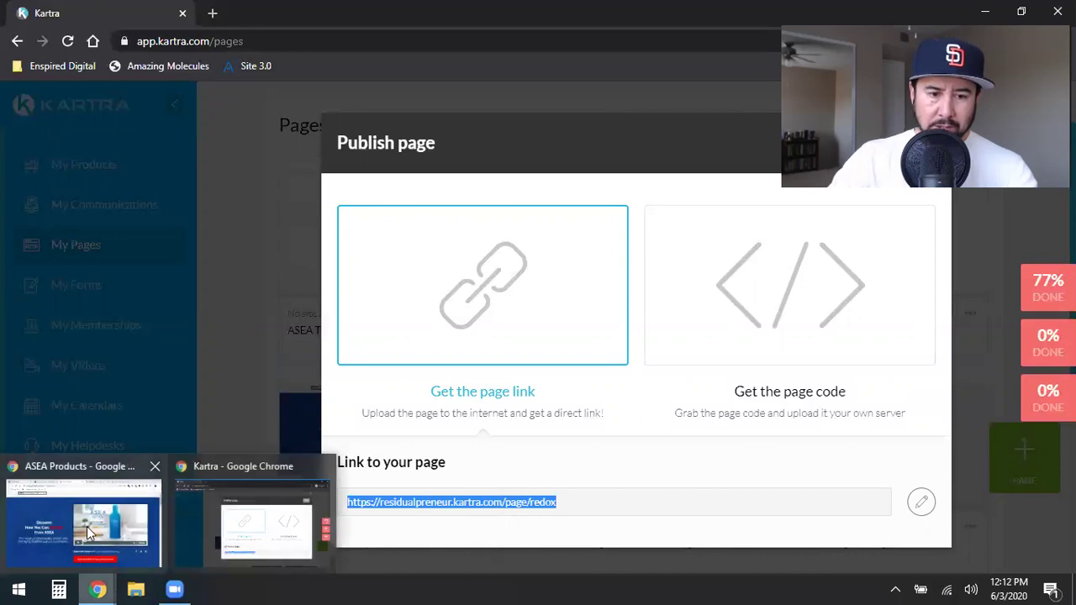
click(80, 515)
click(348, 42)
key(ctrl+v)
key(Return)
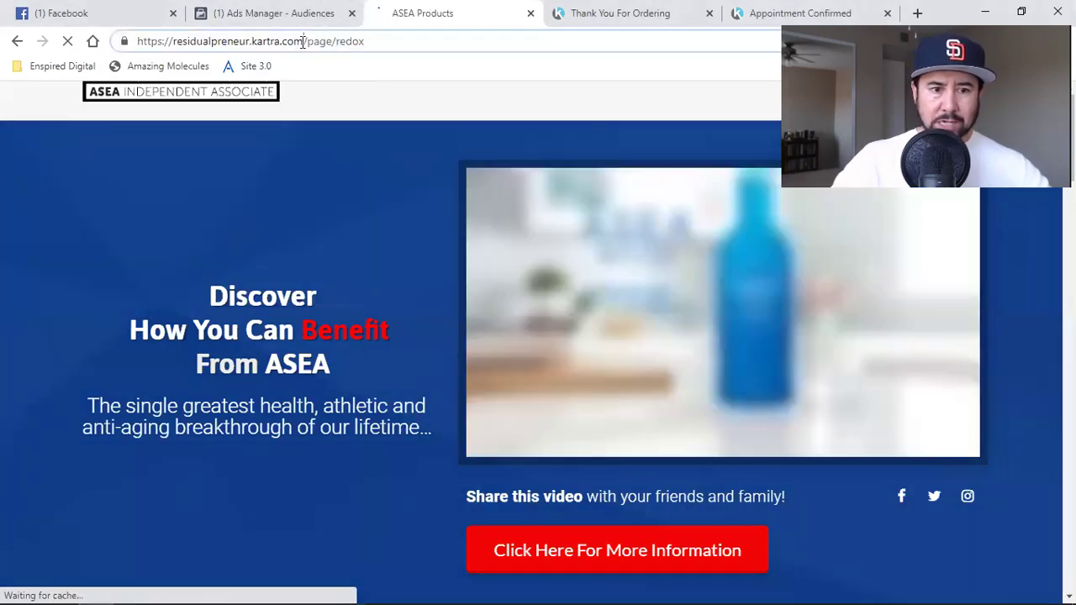
drag(175, 41, 381, 40)
right_click(341, 48)
click(401, 132)
click(282, 13)
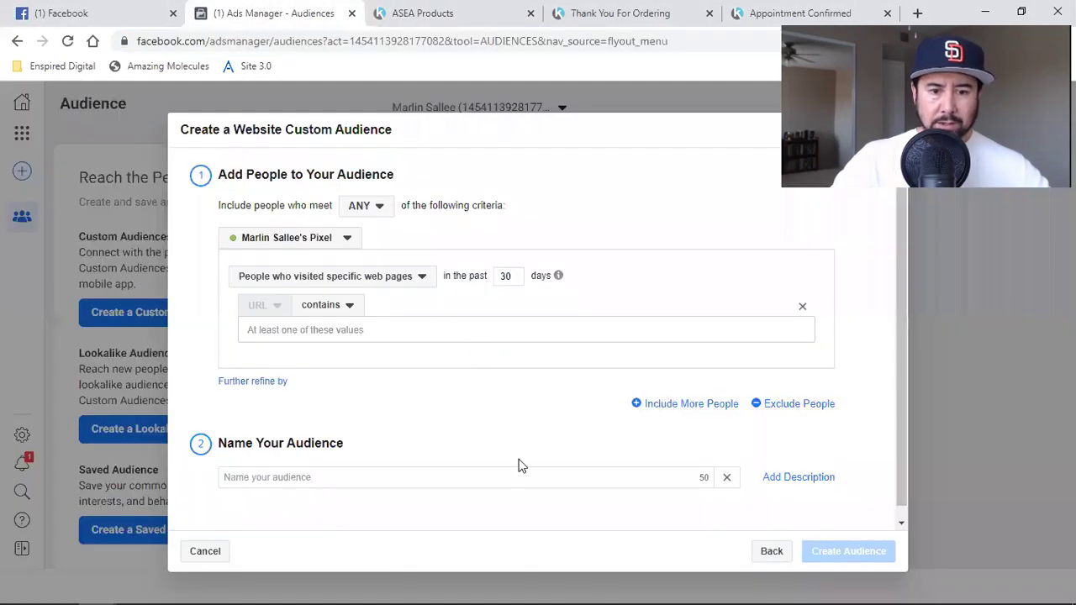
click(348, 327)
key(ctrl+v)
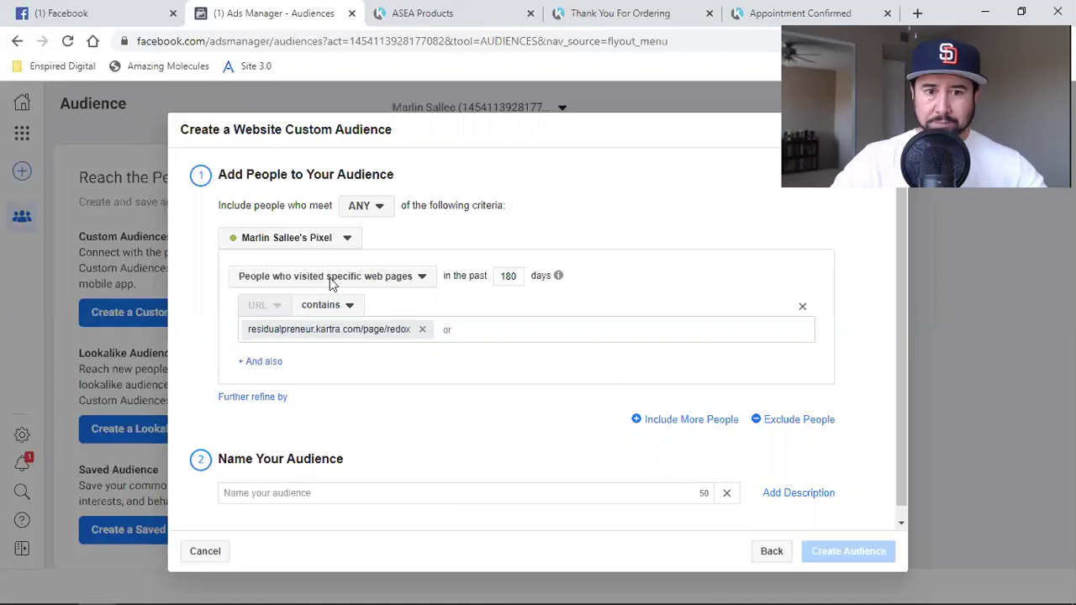
- Look over the Thank You For Ordering page and its address alongside the ASEA Products page
click(613, 10)
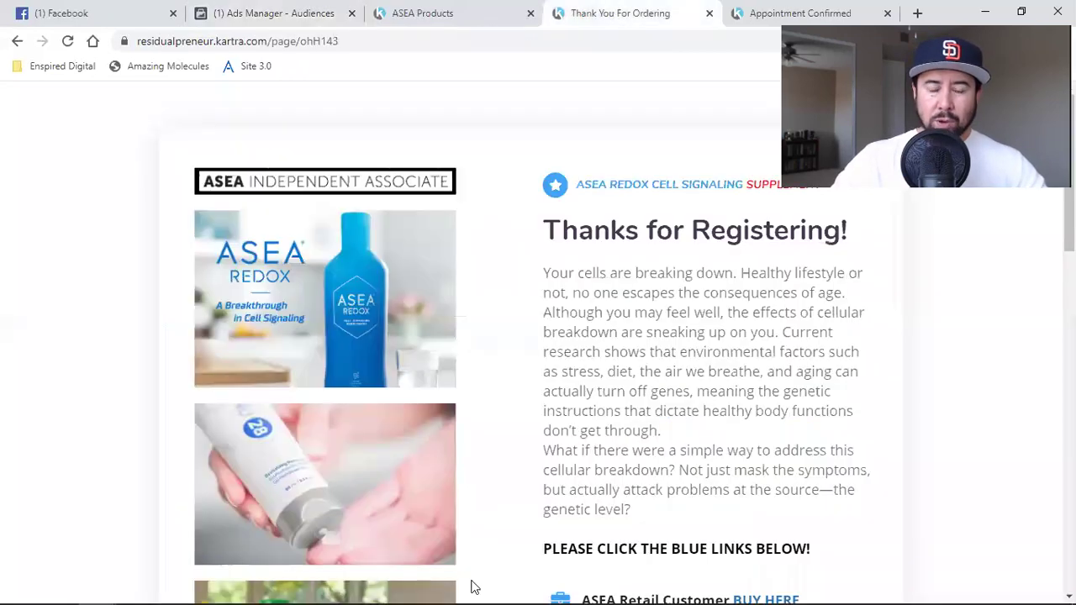
click(461, 8)
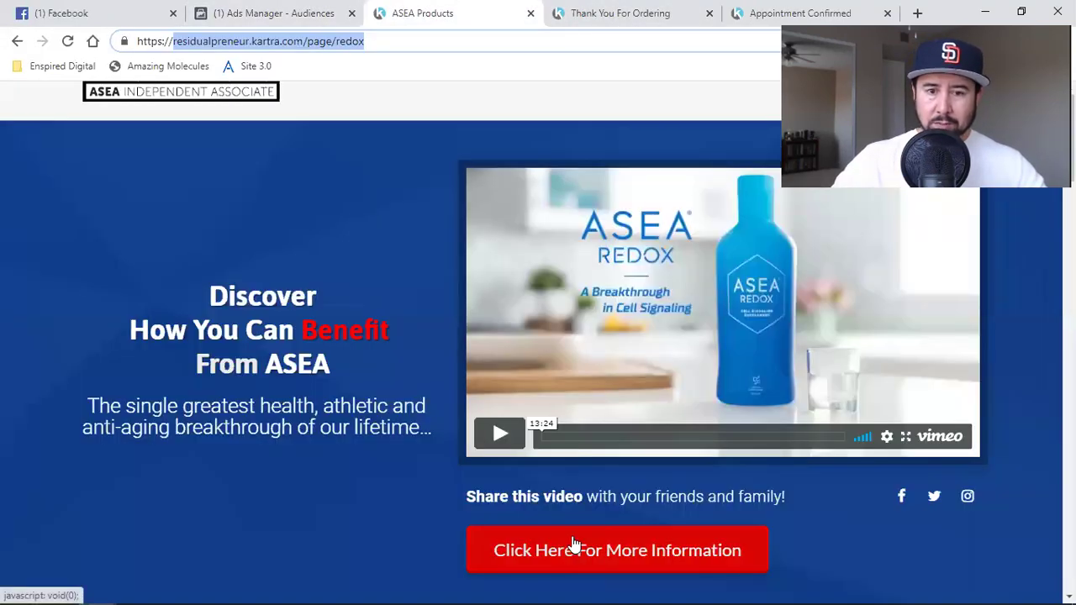
click(602, 9)
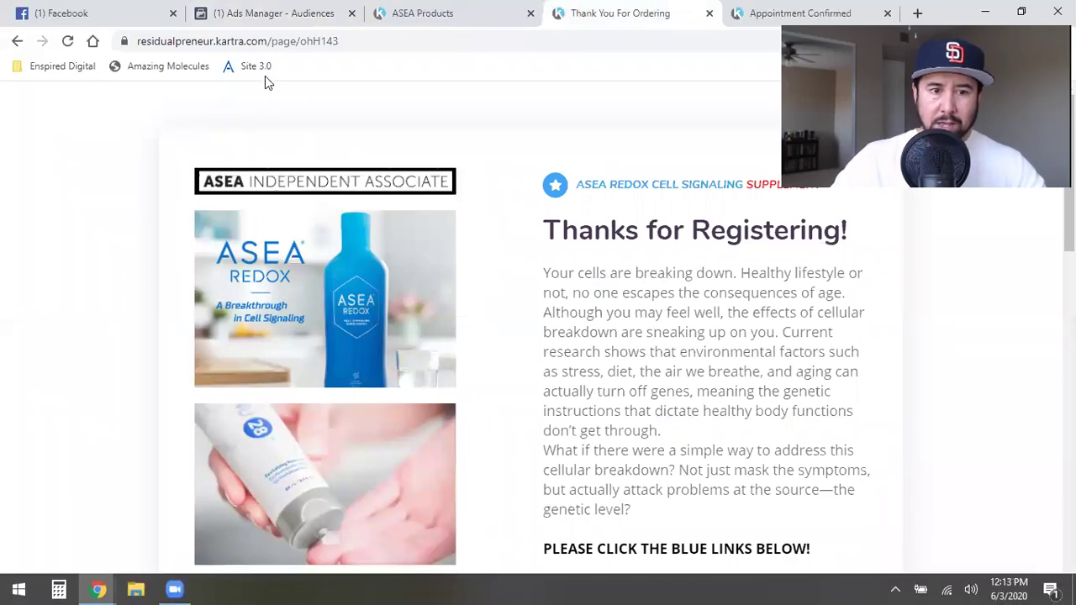
click(345, 42)
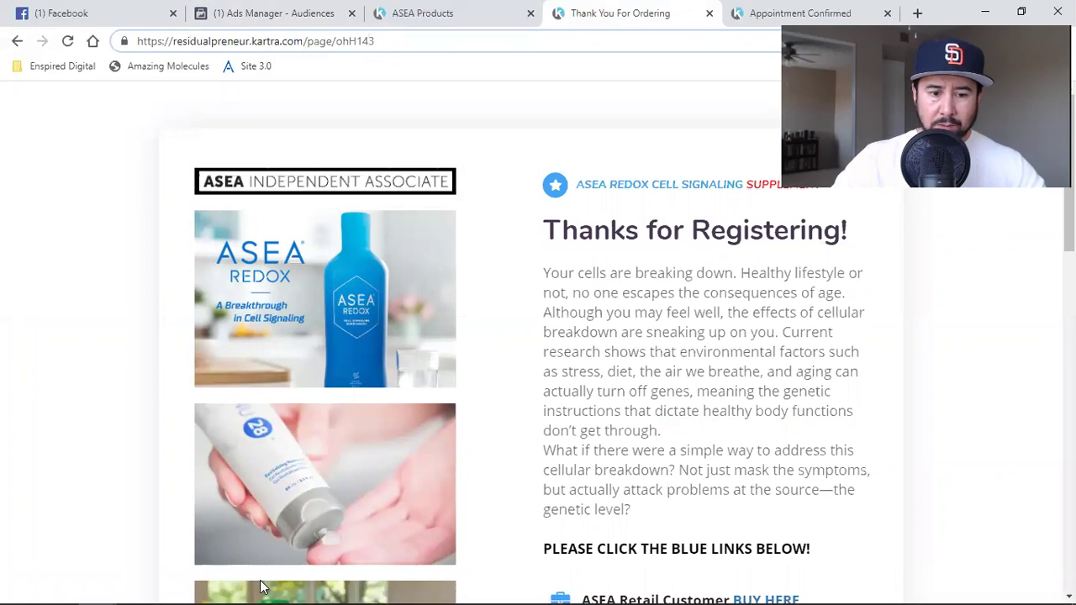
- Open the code or link settings of the ASEA thank-you page in Kartra and set its link ending to thankyou
mouse_move(99, 589)
click(287, 545)
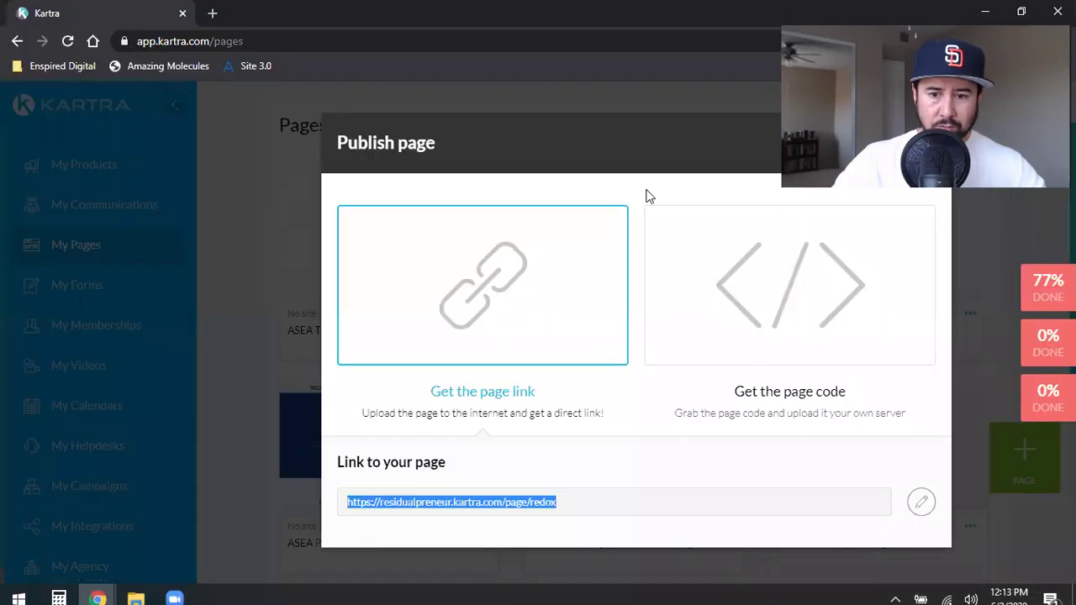
click(937, 159)
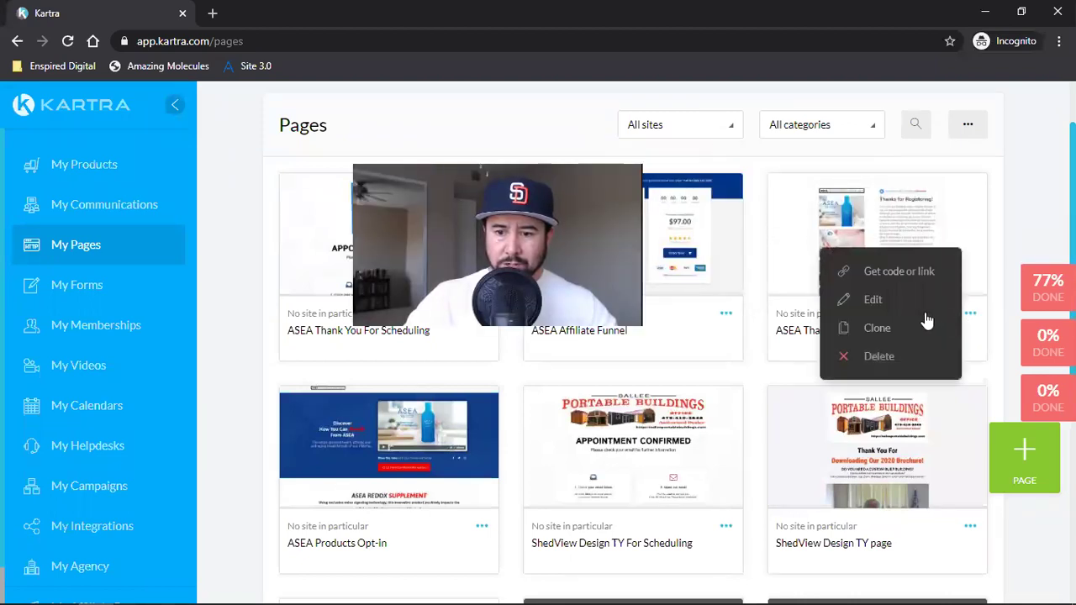
click(688, 218)
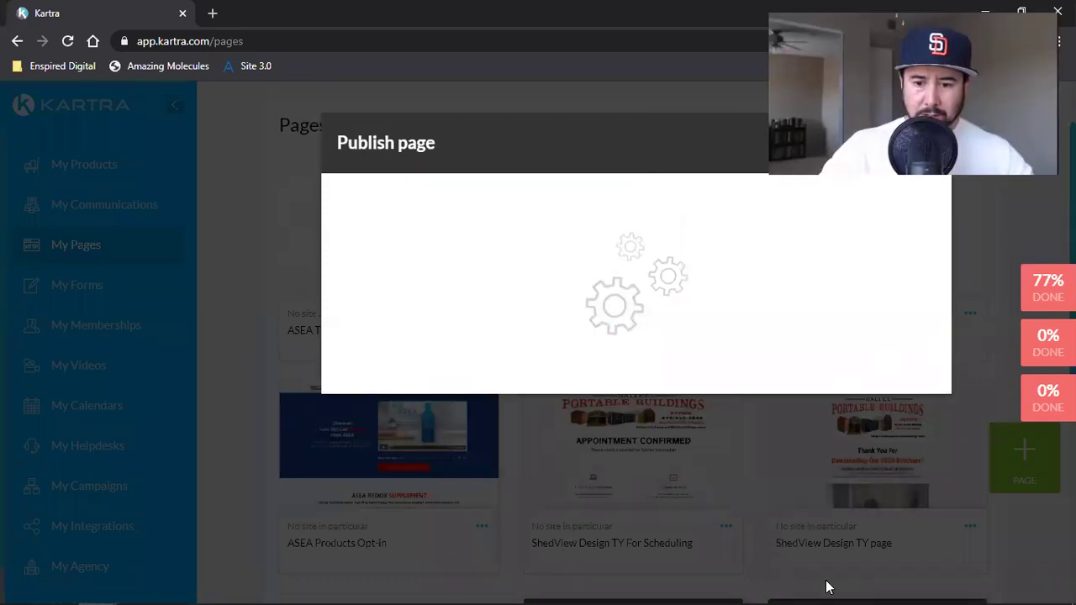
click(921, 502)
double_click(727, 510)
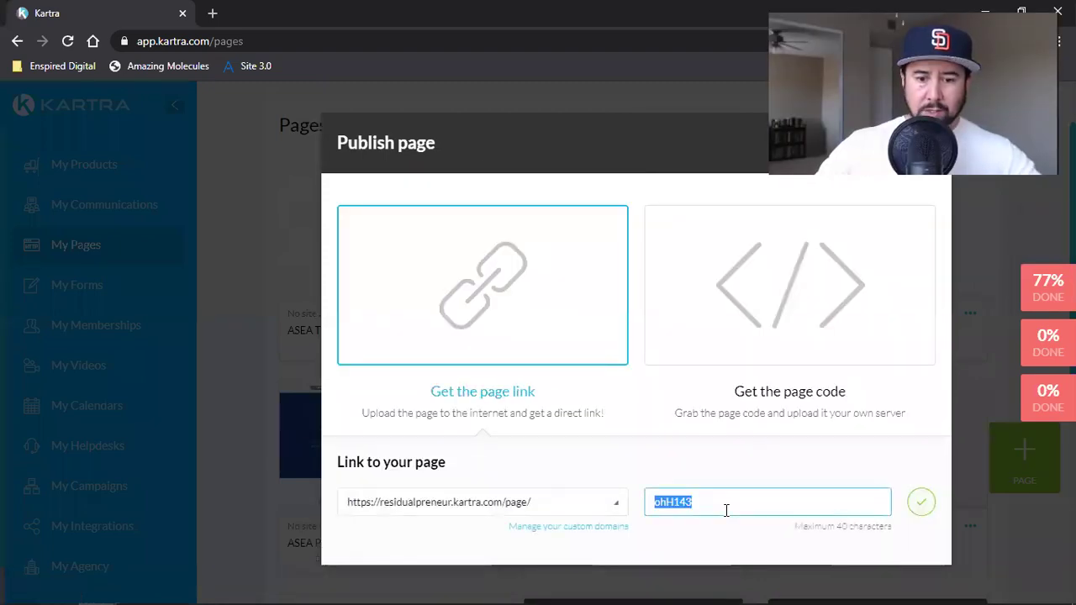
text(thankyou)
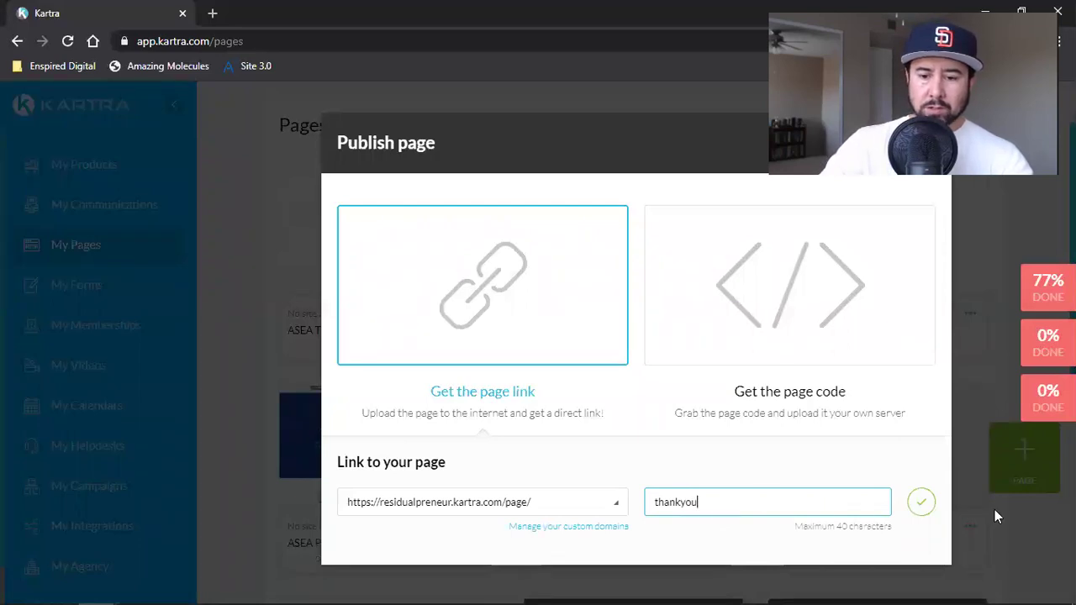
click(916, 511)
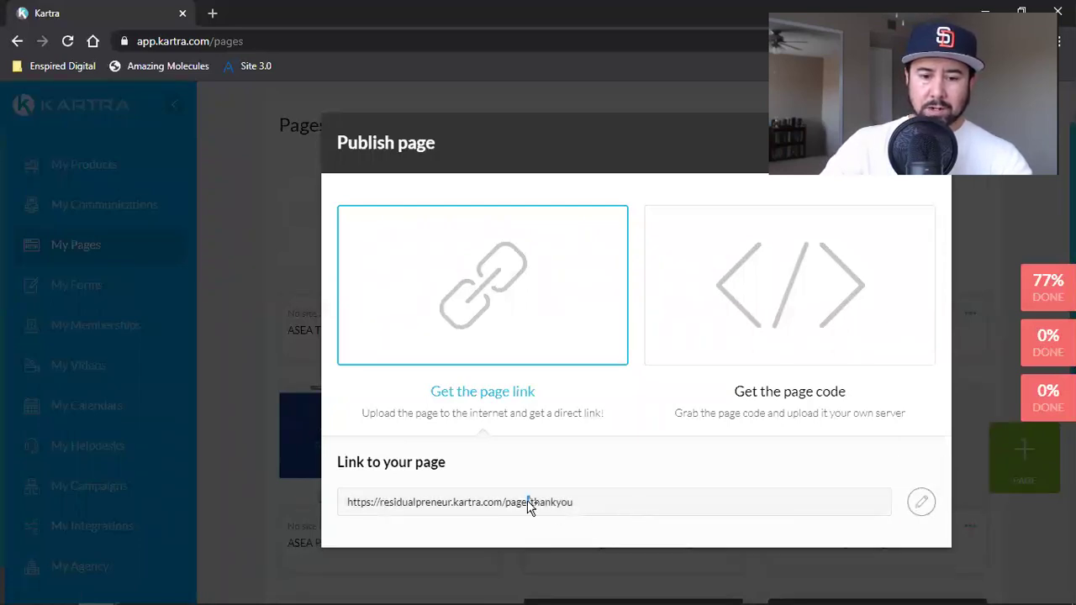
- Copy the full thankyou page link and load it in place of the Thank You For Ordering page's old address
triple_click(527, 500)
right_click(527, 501)
click(539, 510)
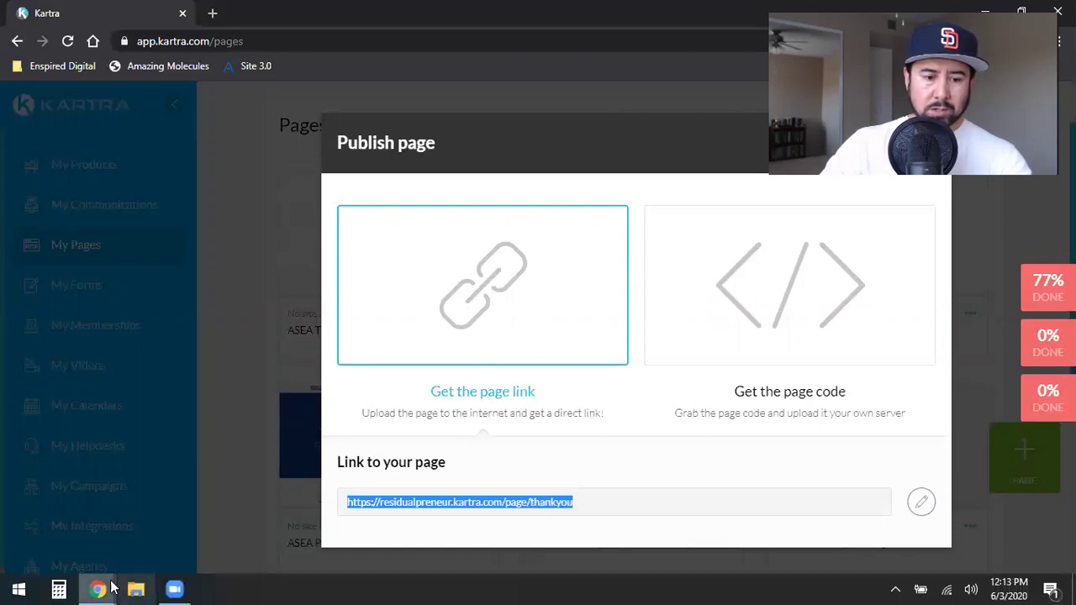
mouse_move(98, 586)
click(97, 526)
click(437, 35)
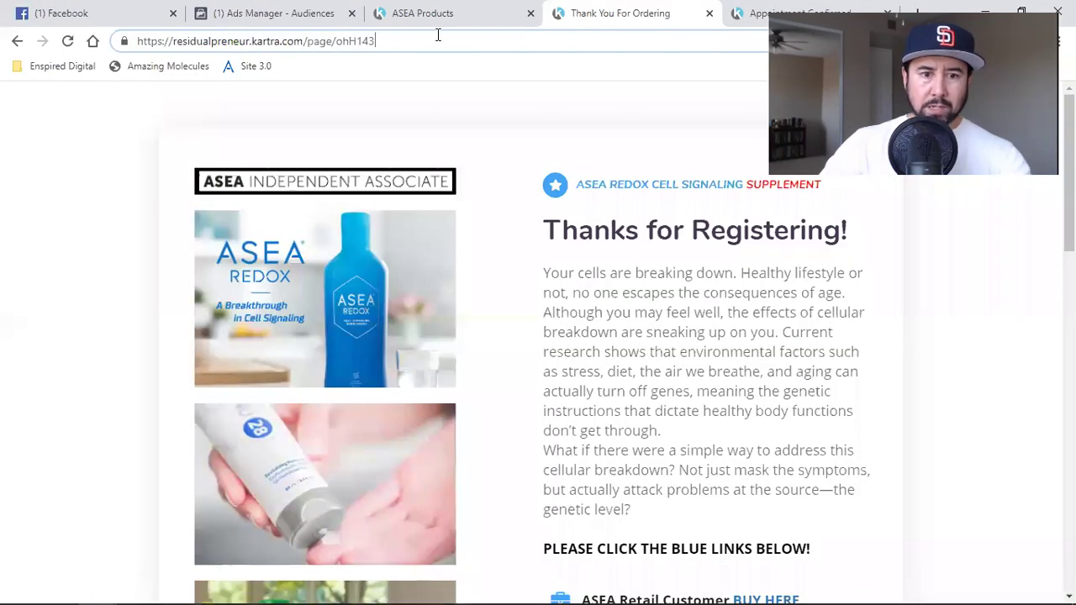
key(ctrl+a)
key(ctrl+v)
key(Return)
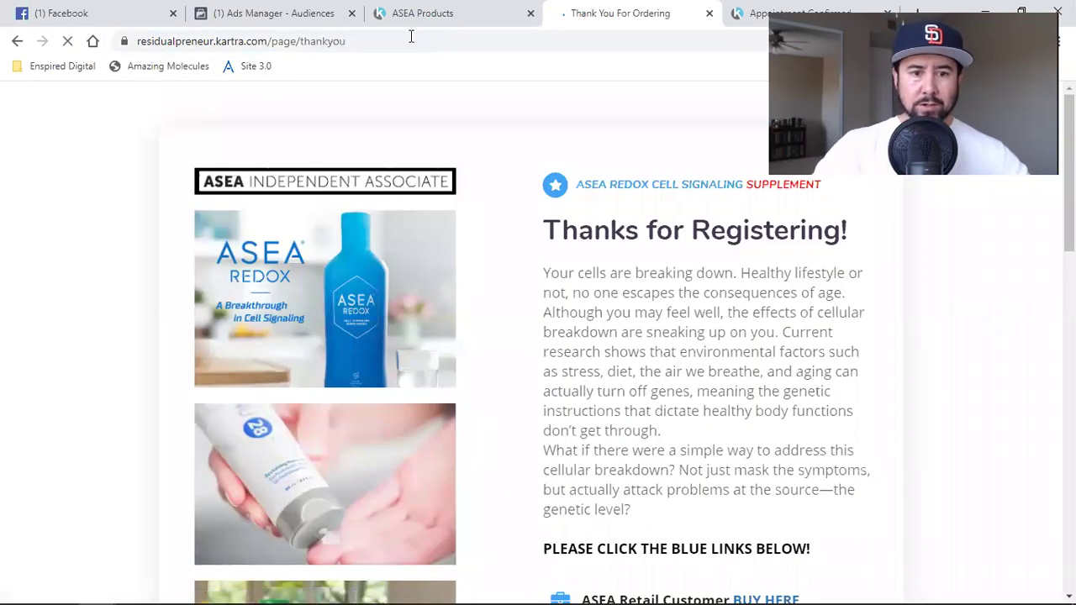
double_click(312, 49)
drag(171, 40, 411, 39)
right_click(328, 40)
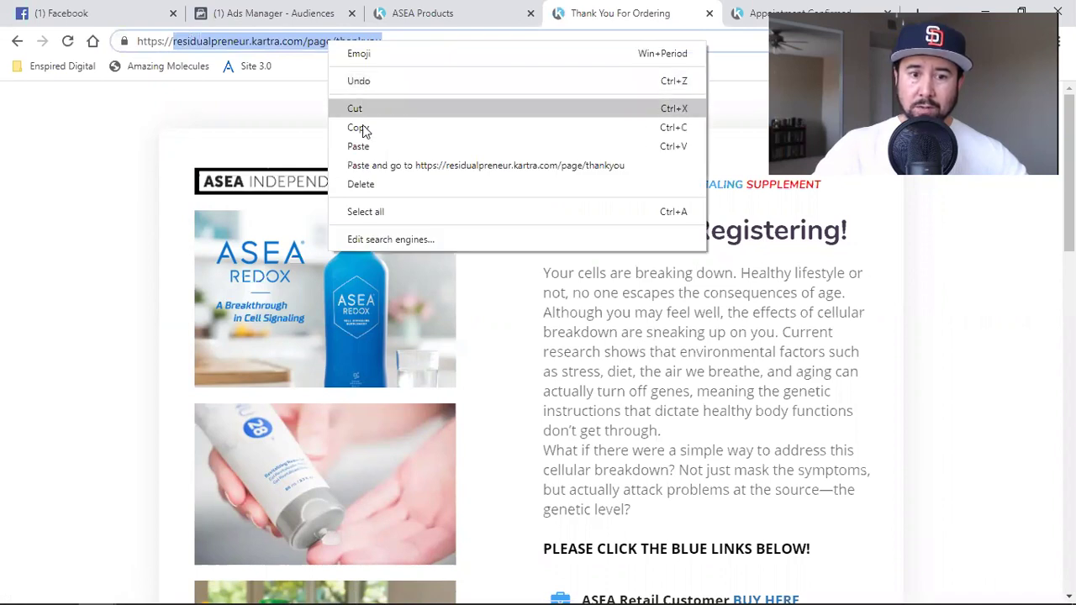
click(368, 131)
- Exclude people who visited specific web pages whose URL contains residualpreneur.kartra.com/page/thankyou from the custom audience in Ads Manager
click(479, 10)
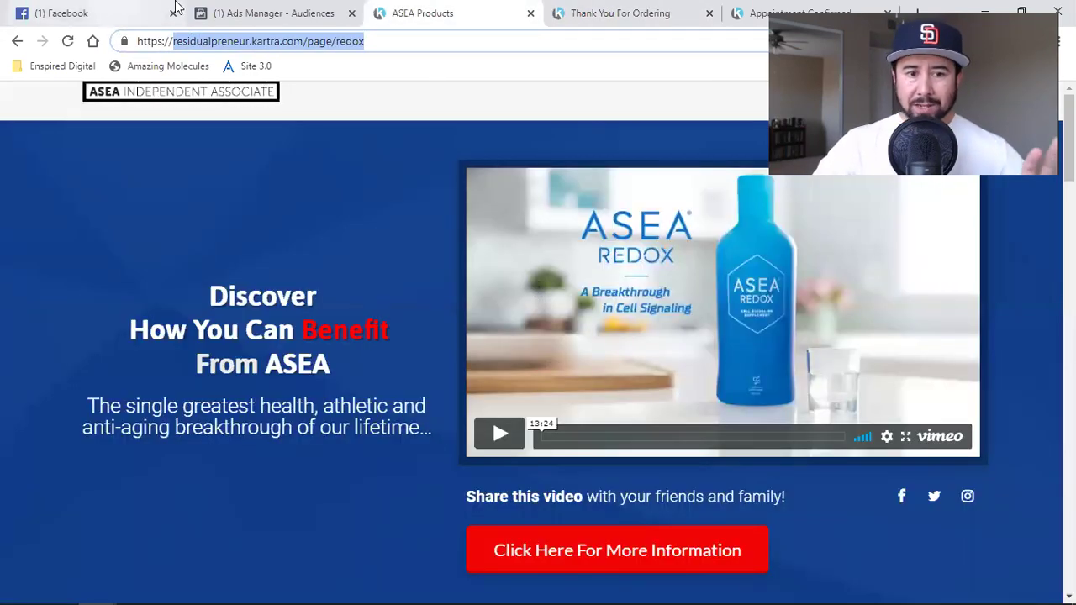
click(231, 10)
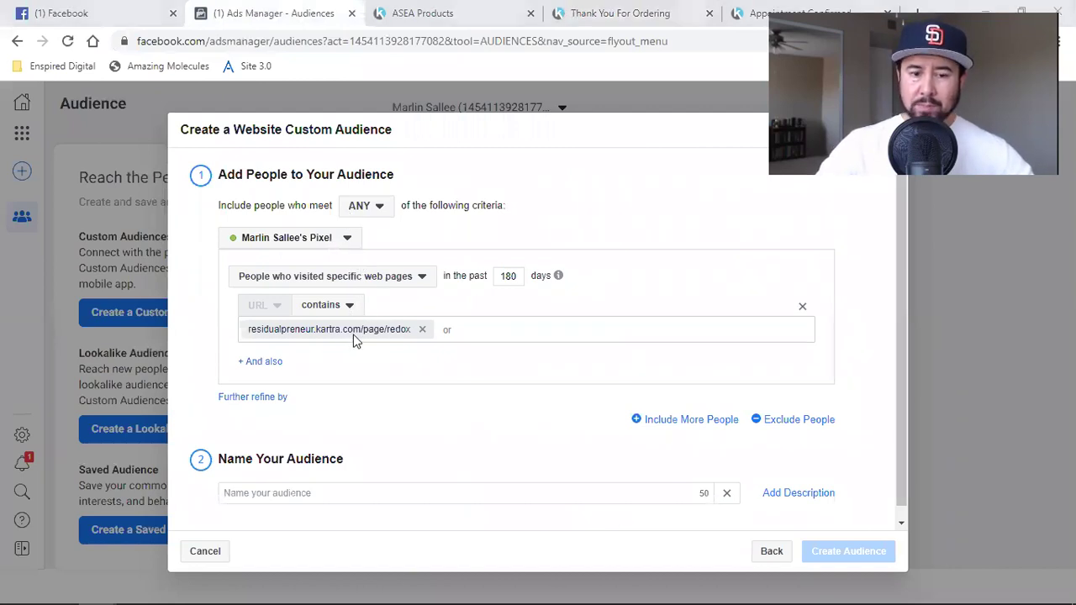
click(781, 424)
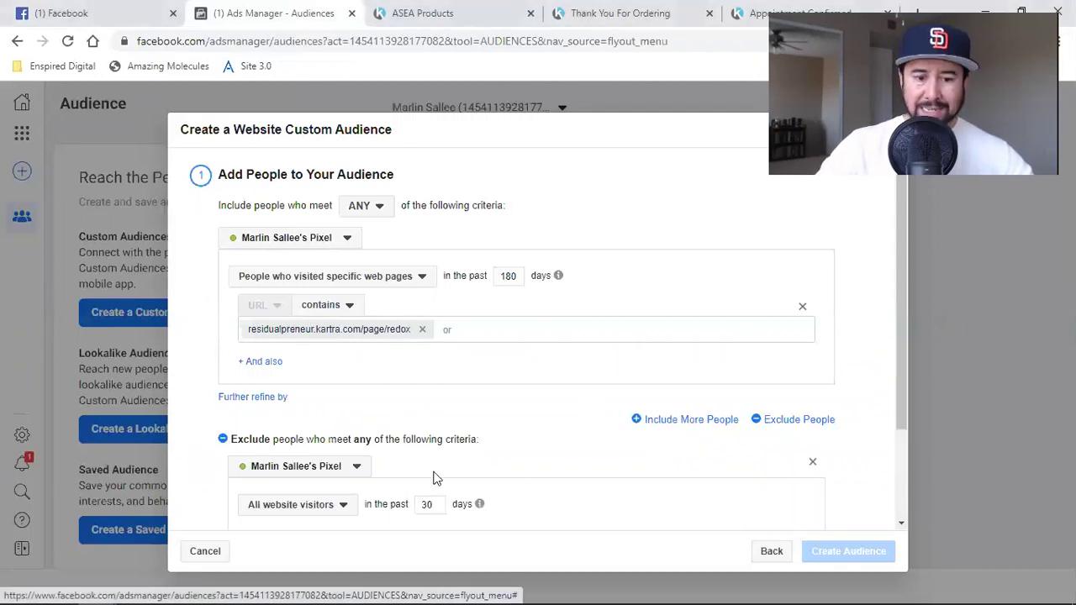
scroll(395, 436, down, 1)
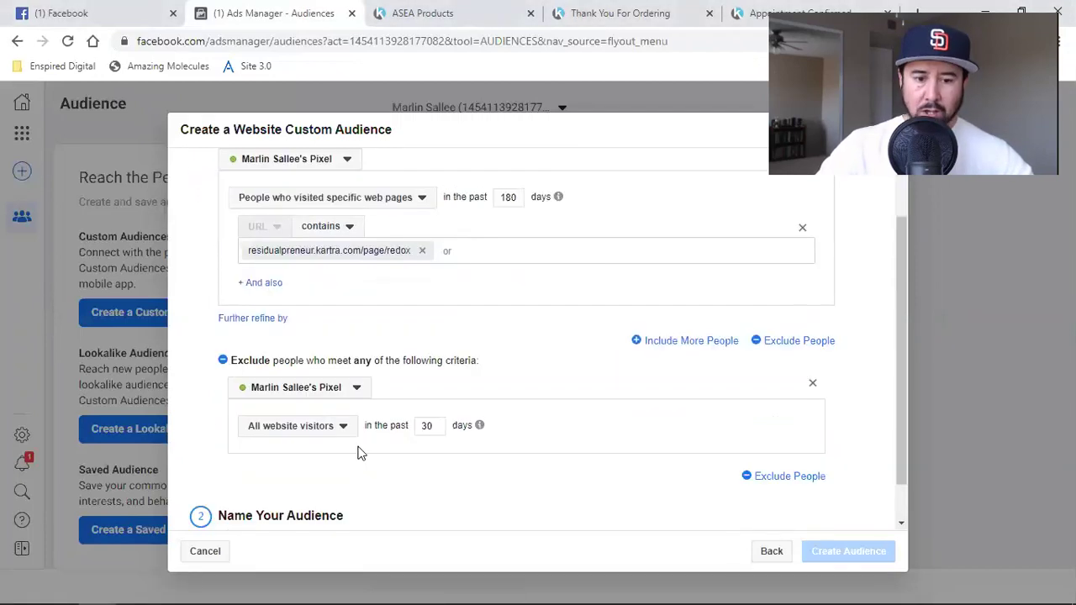
click(302, 427)
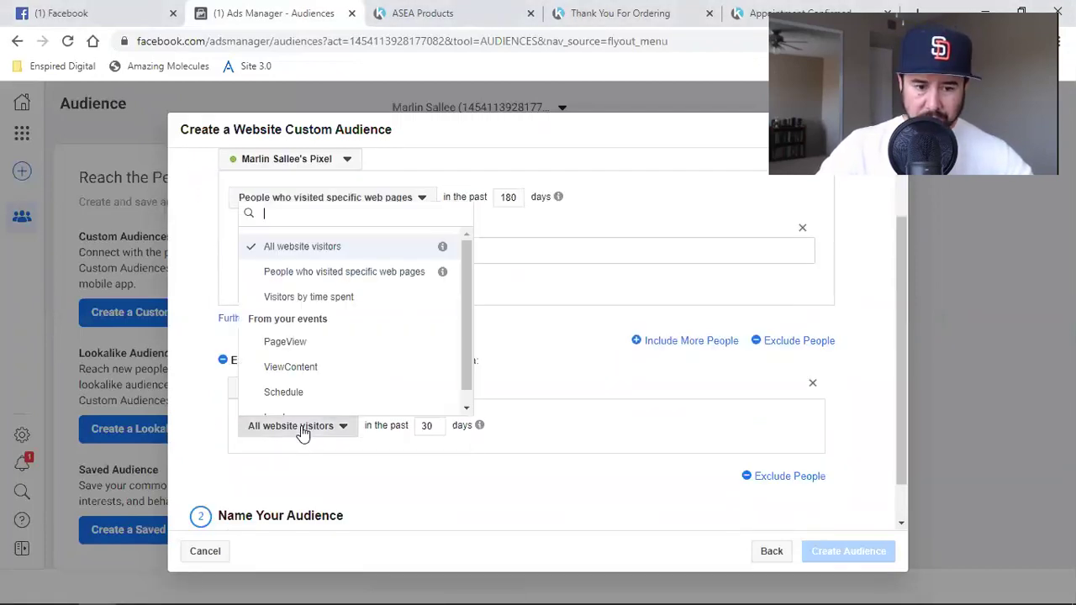
click(339, 278)
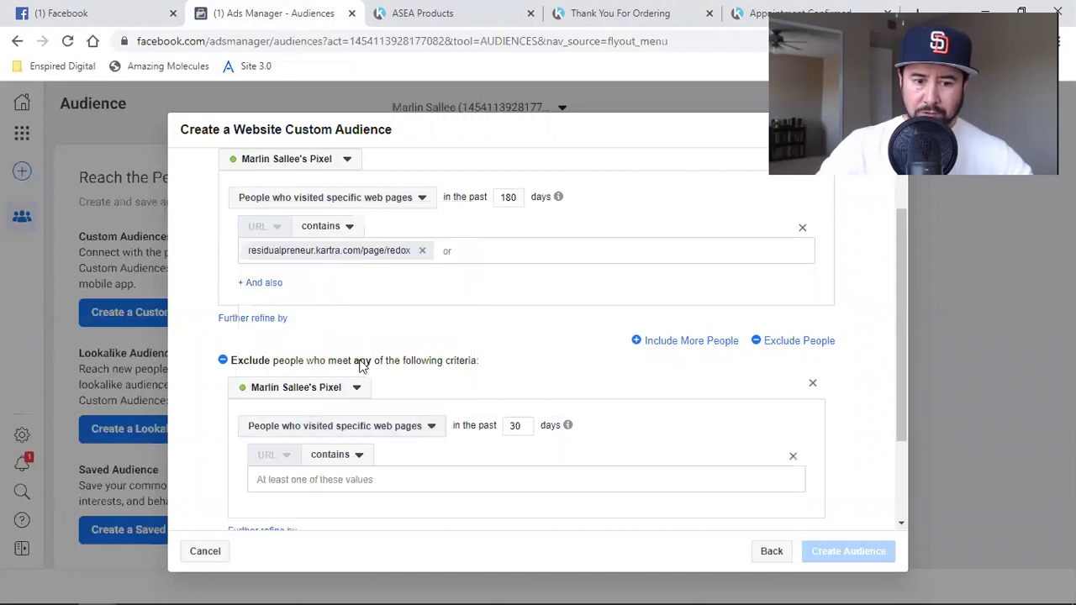
click(344, 480)
key(ctrl+v)
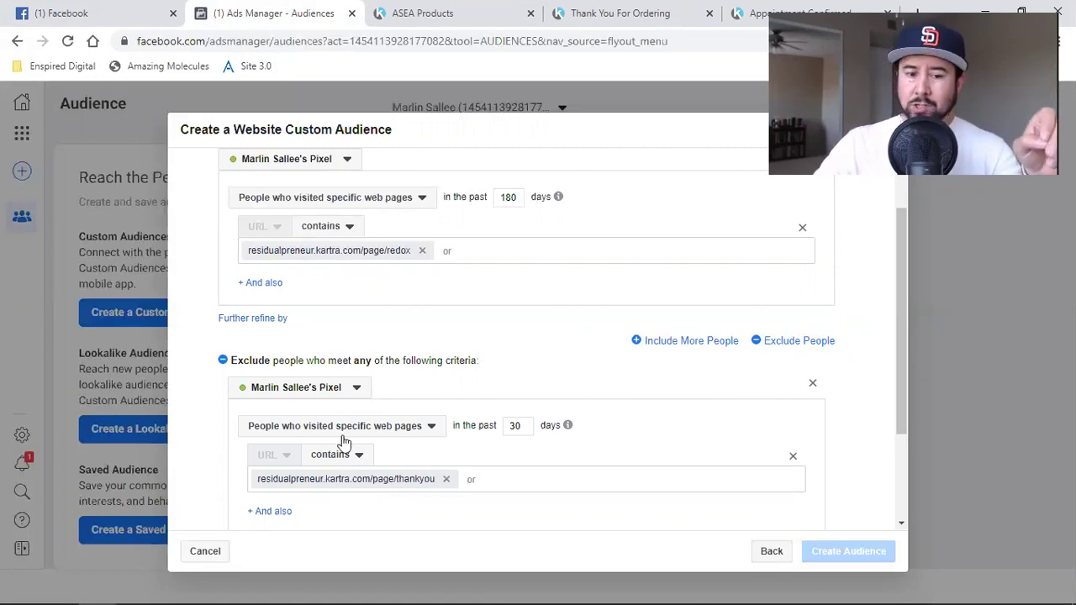
- Name the audience Asea Website Visitors (ONLY), create it and close the confirmation
scroll(428, 413, down, 3)
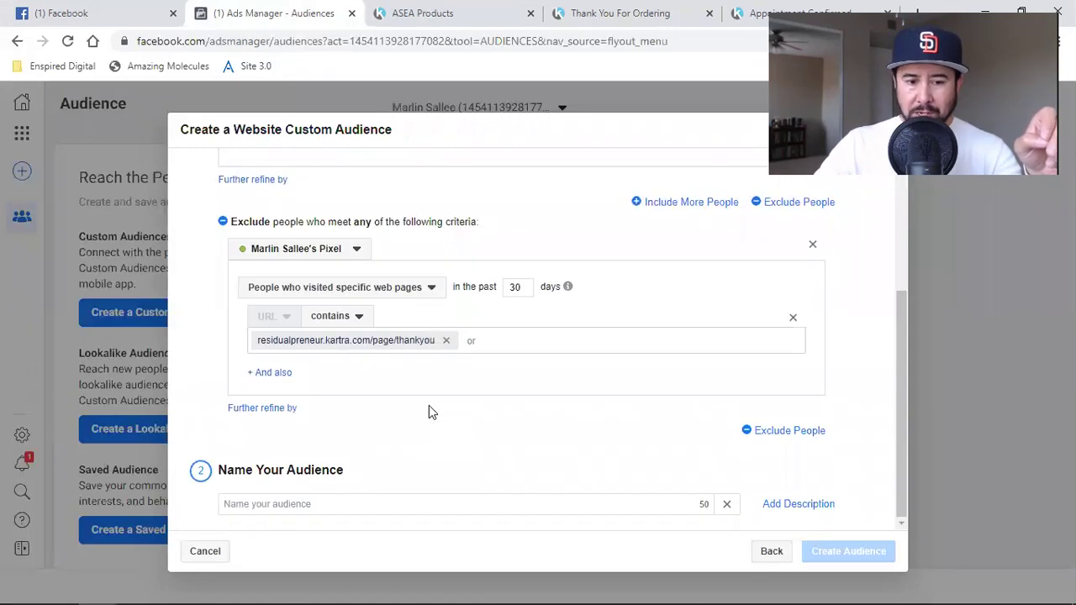
click(316, 507)
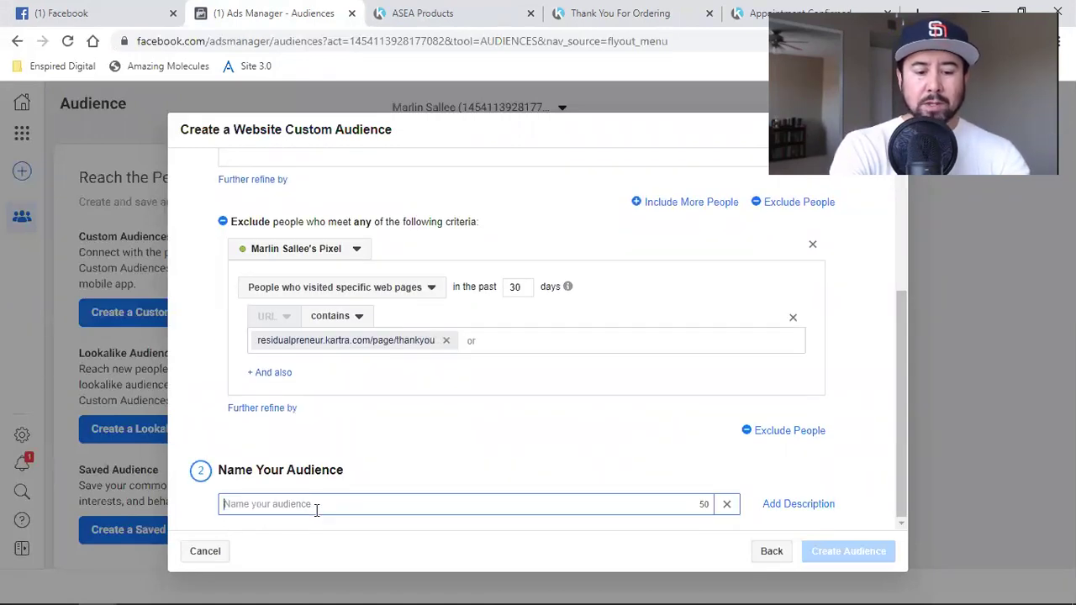
text(Asea)
text(W)
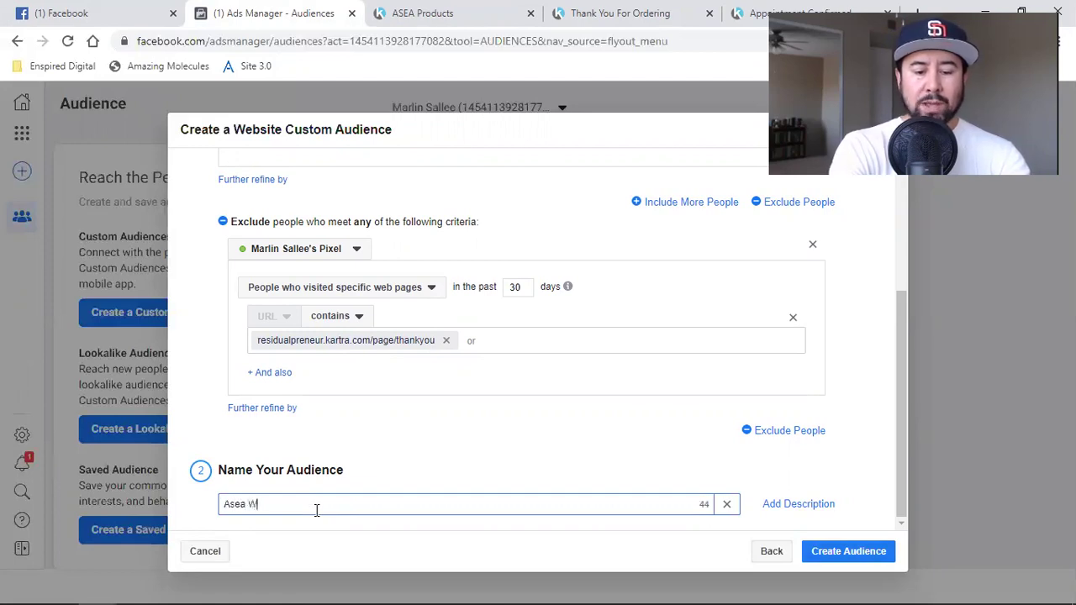
text(ebsi)
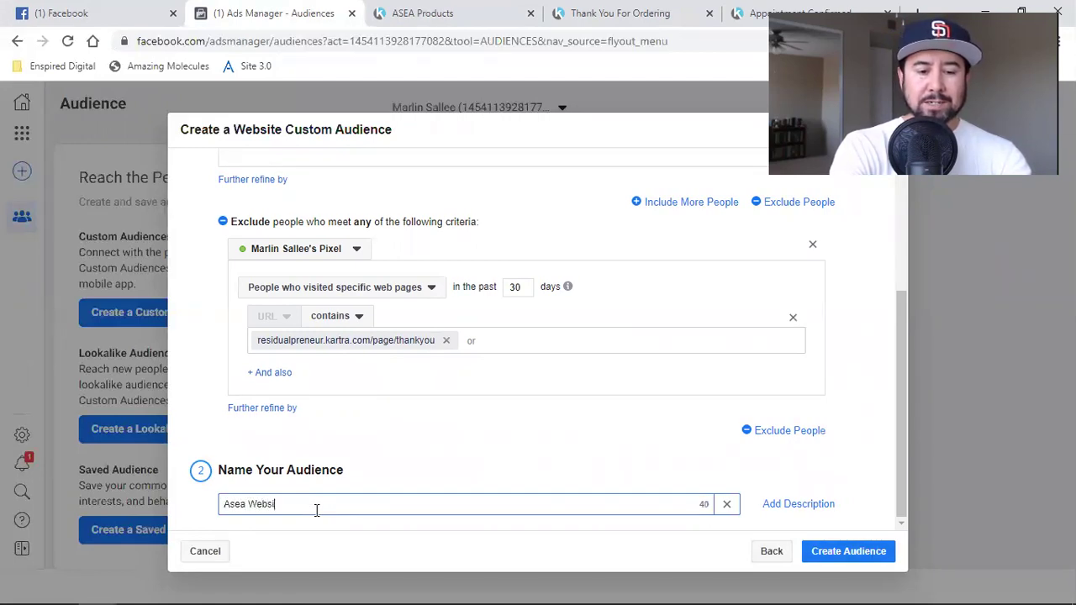
text(te Visitors (ONLY))
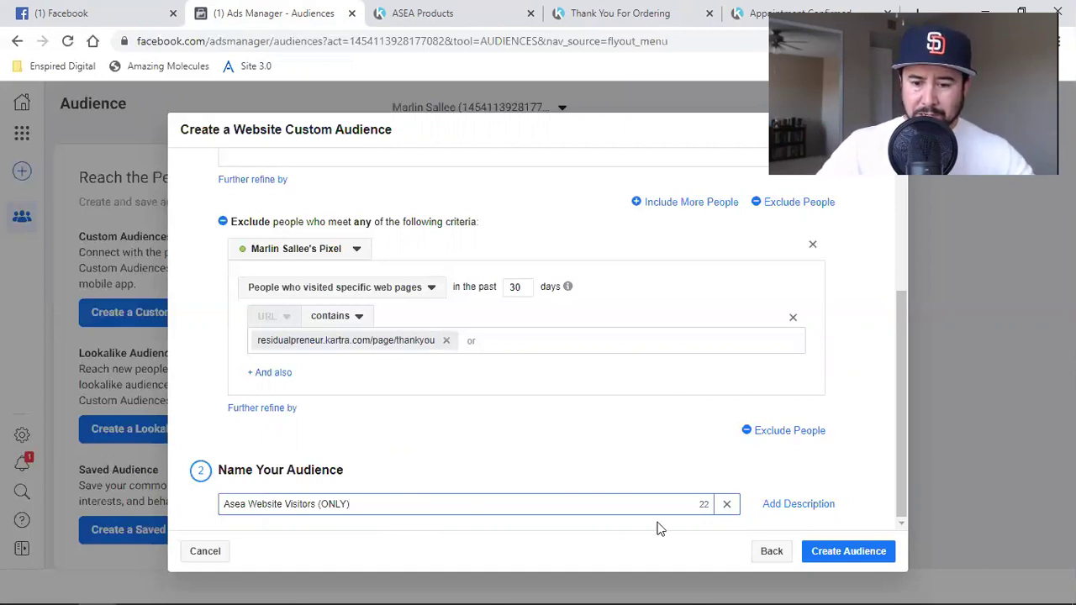
click(809, 555)
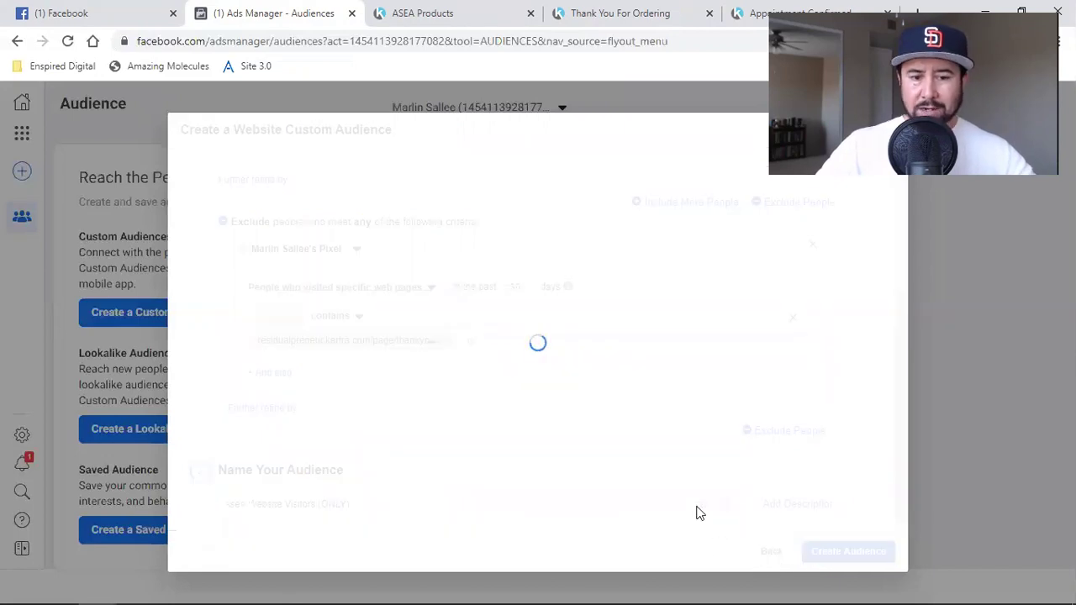
click(875, 491)
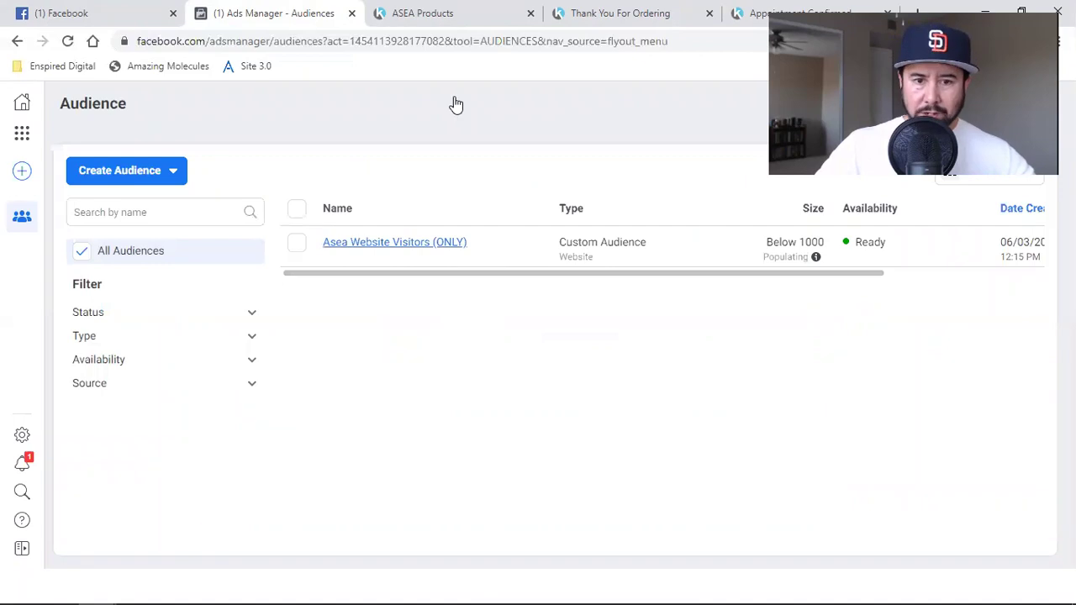
click(110, 178)
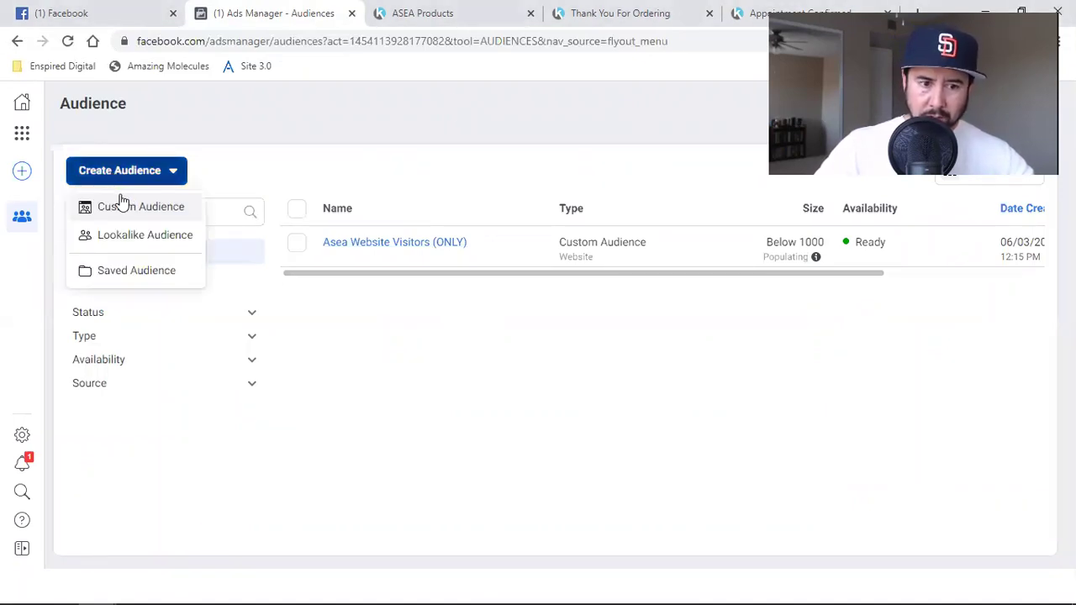
click(111, 214)
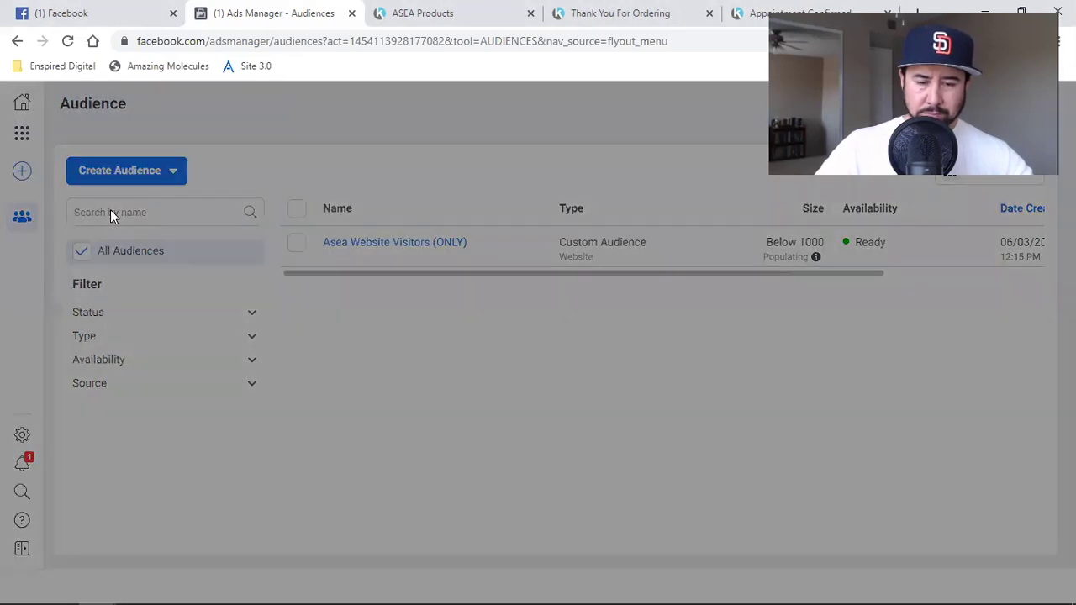
click(579, 10)
click(251, 44)
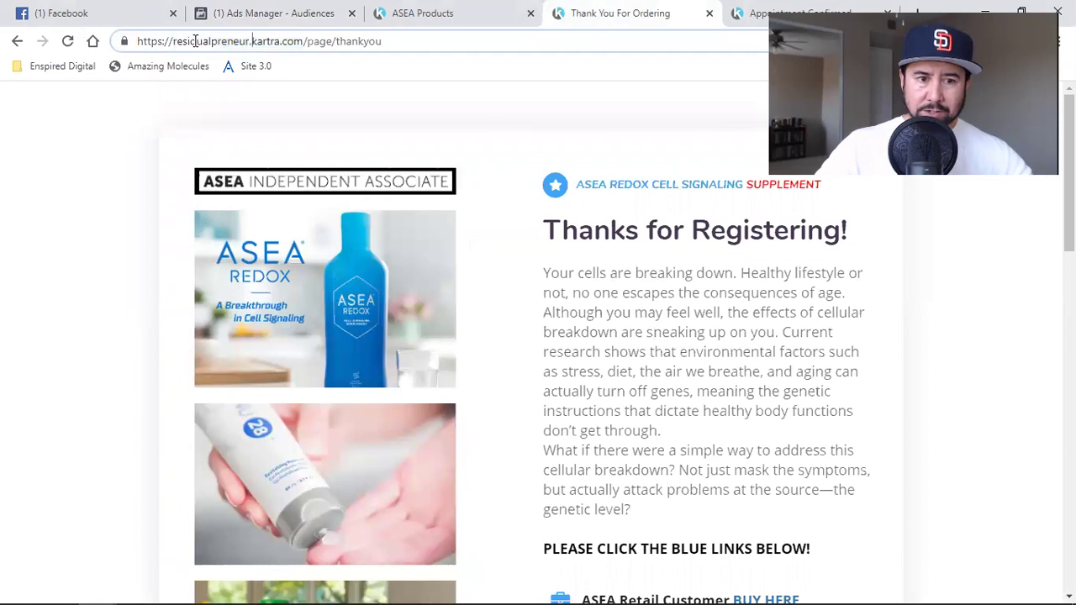
drag(172, 40, 439, 41)
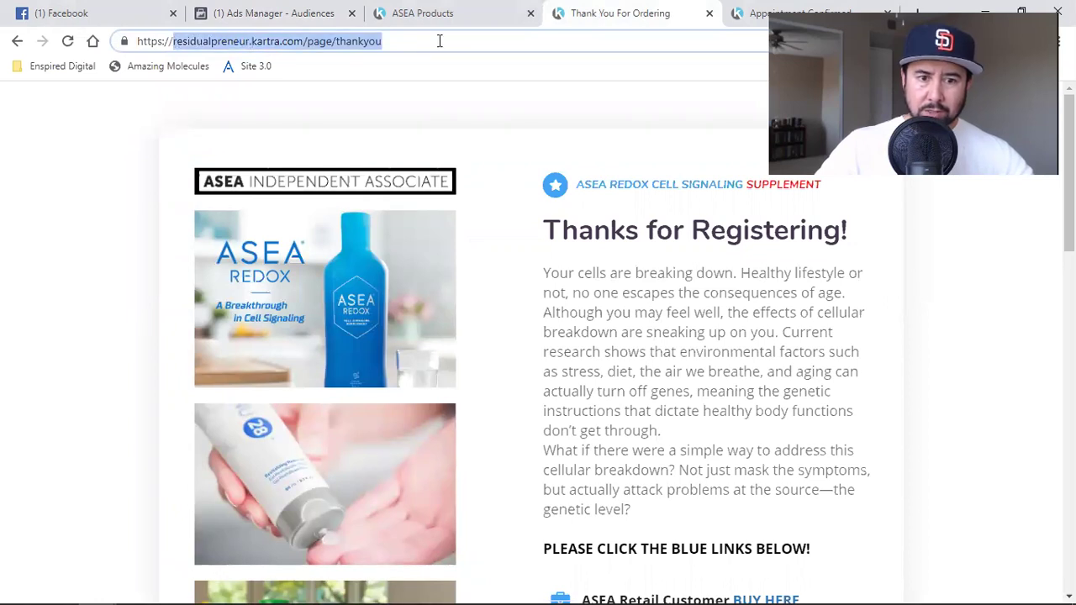
right_click(356, 40)
click(379, 127)
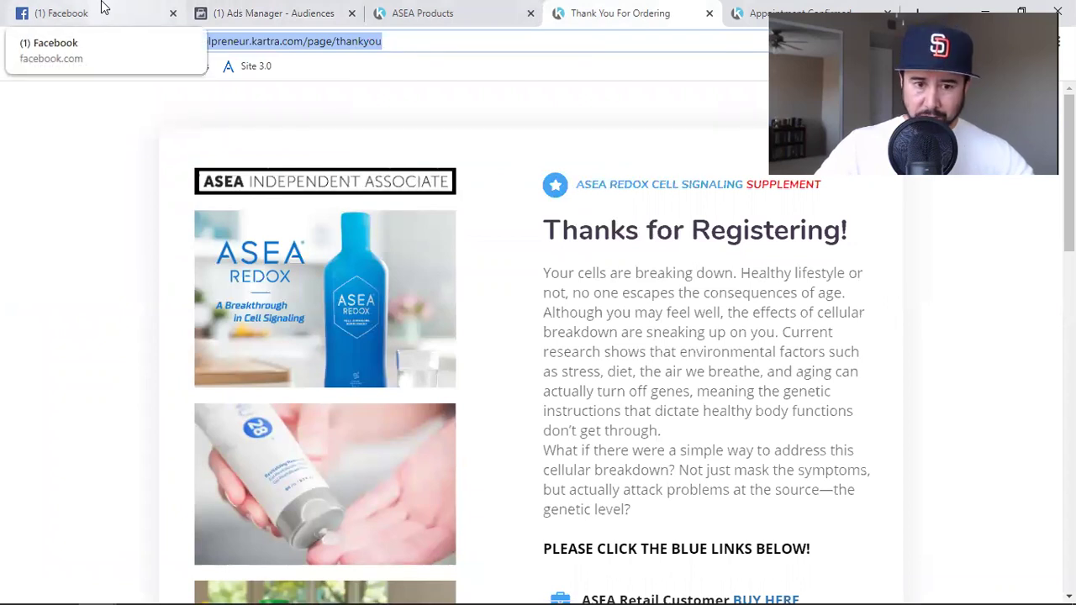
- Include people who visited specific web pages containing residualpreneur.kartra.com/page/thankyou in the past 180 days
click(271, 10)
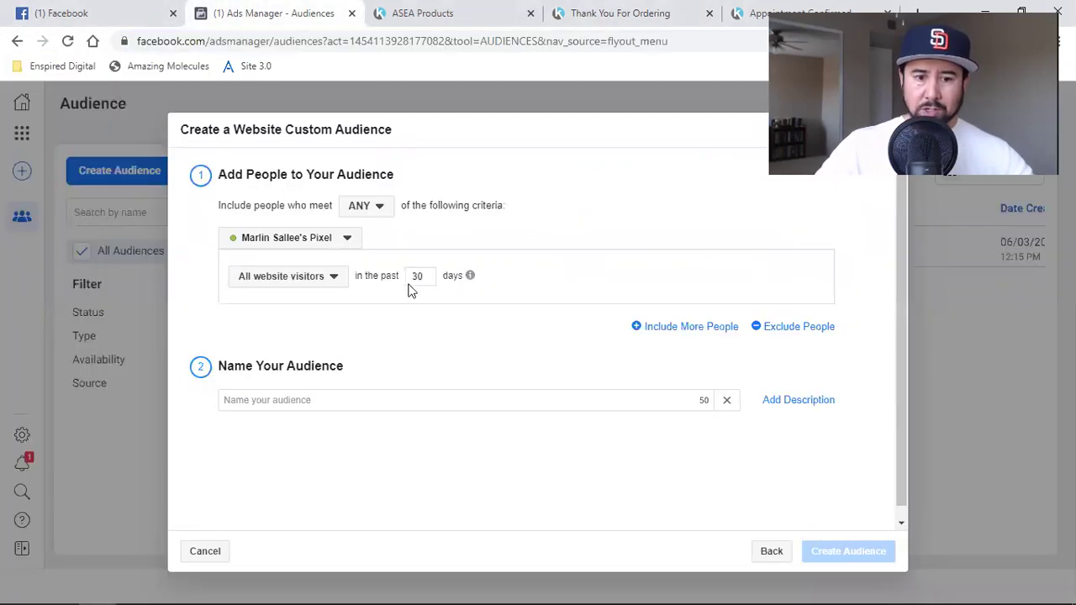
click(286, 277)
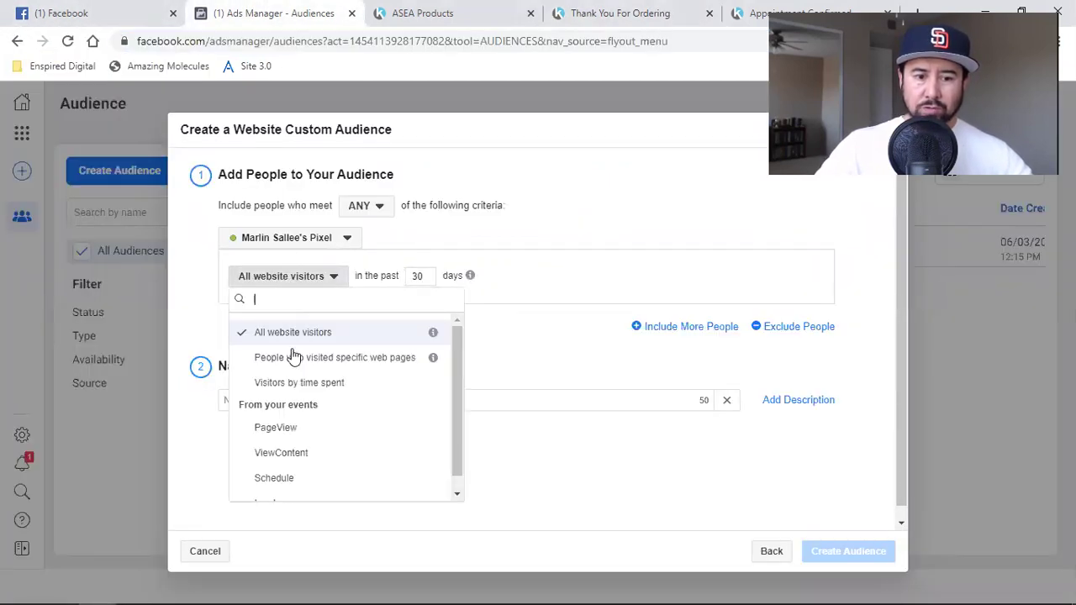
click(291, 362)
double_click(504, 275)
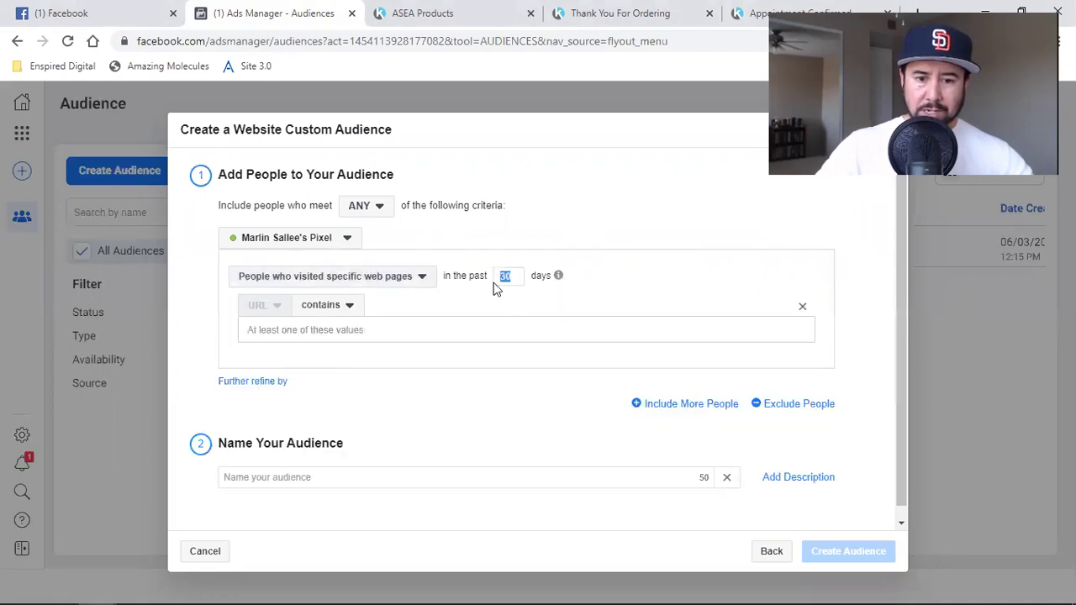
text(180)
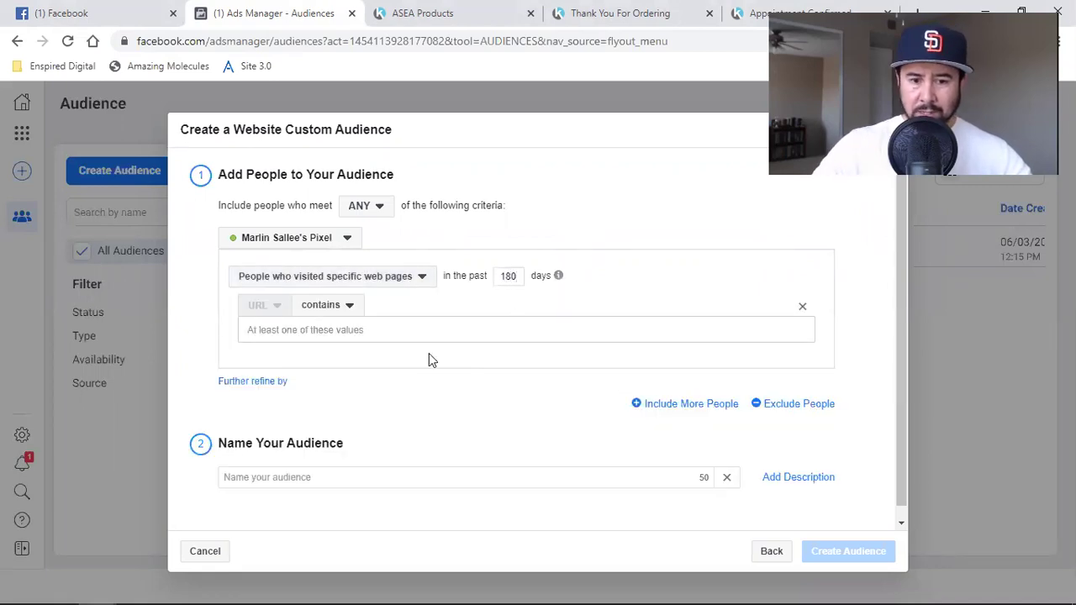
click(465, 328)
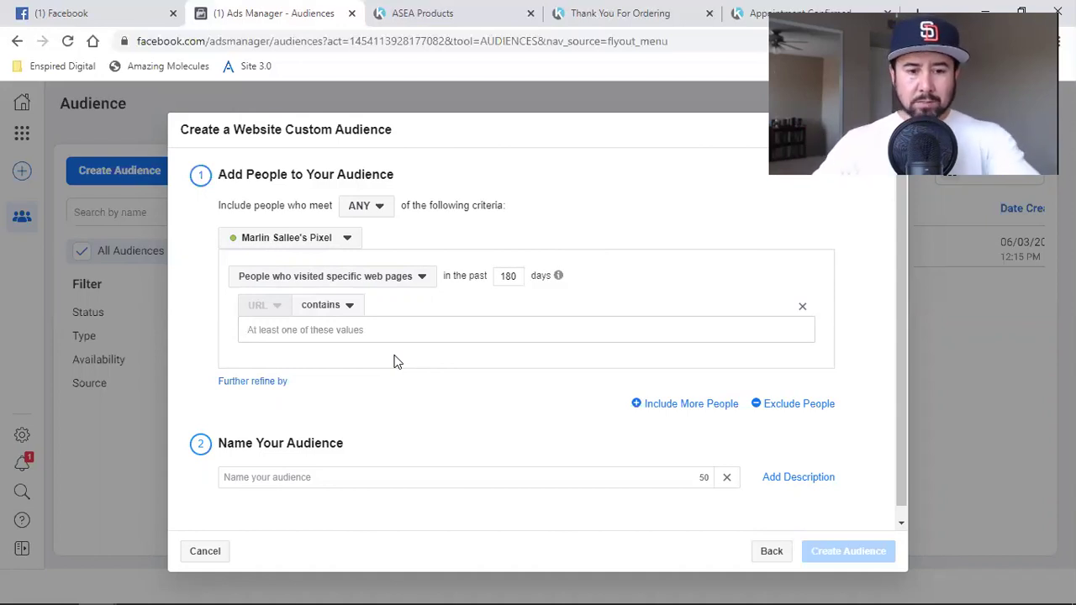
key(ctrl+v)
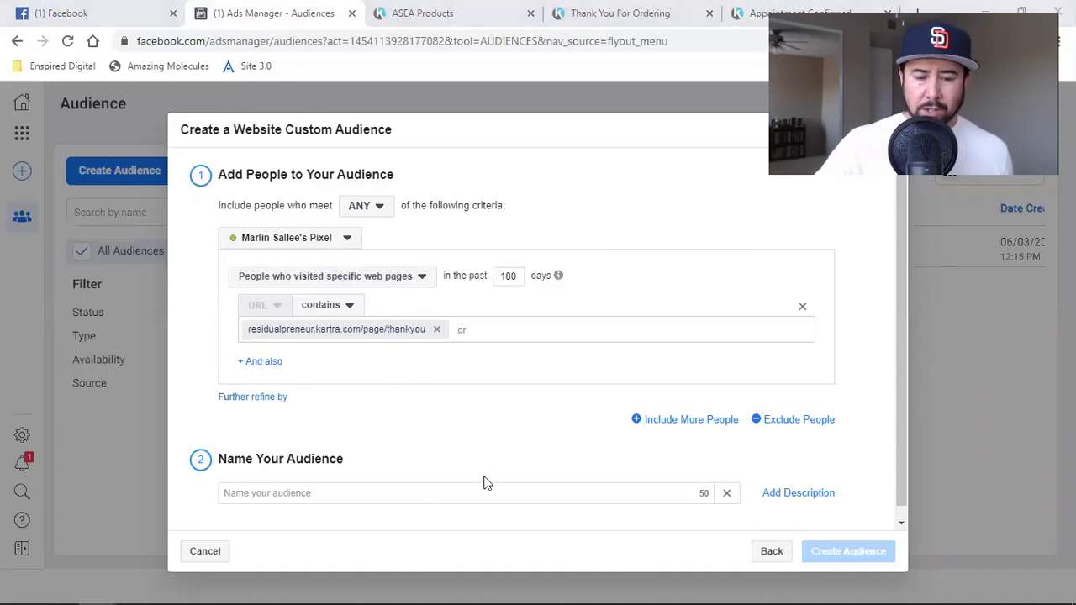
- Check the Appointment Confirmed page, switch to Kartra and get the page link of ASEA Thank You For Scheduling
click(751, 10)
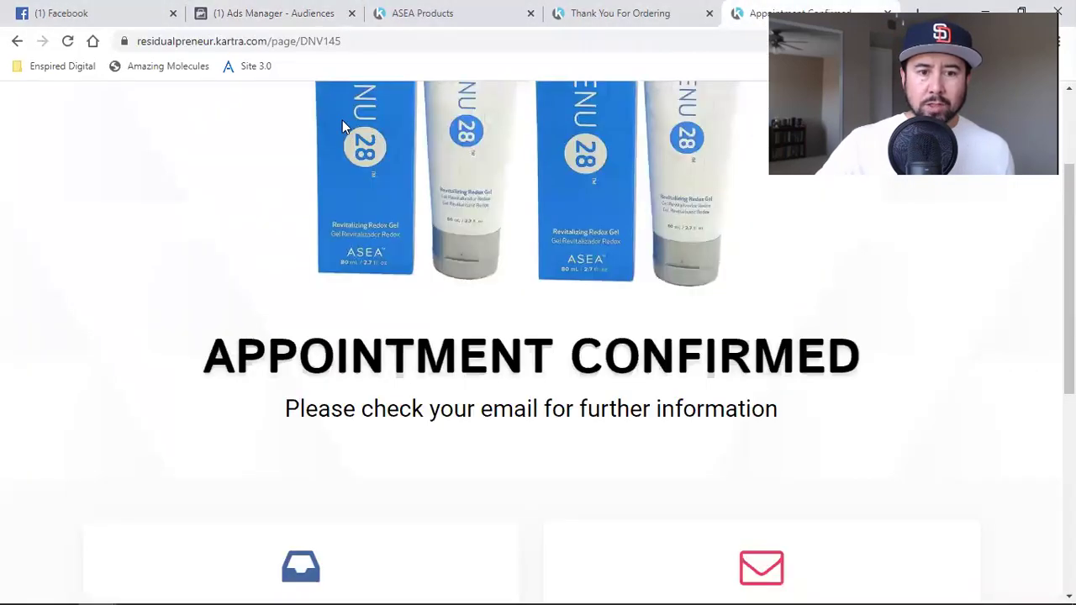
mouse_move(98, 589)
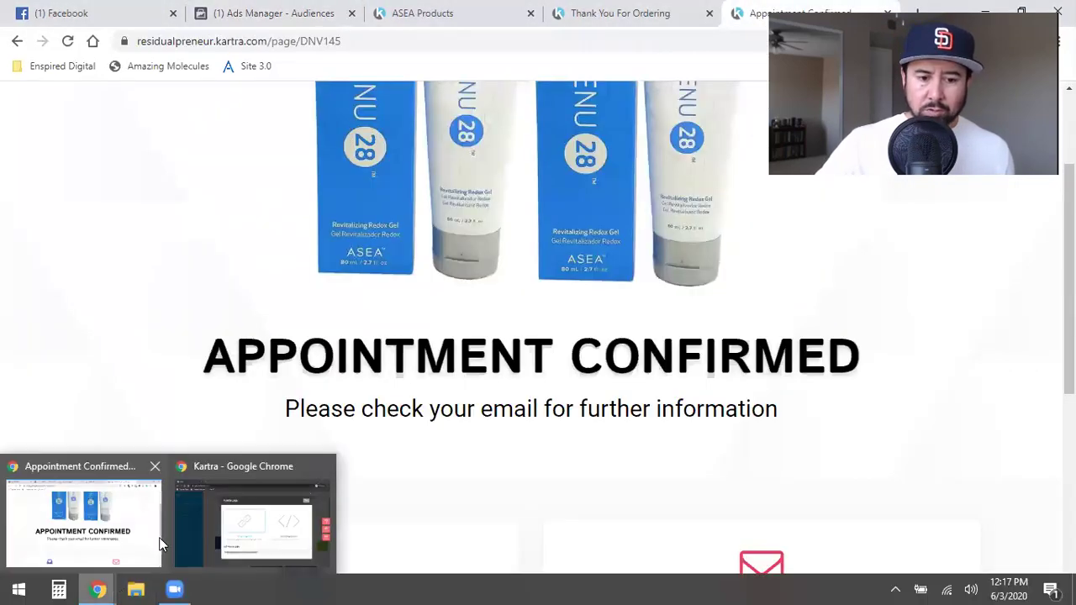
click(210, 522)
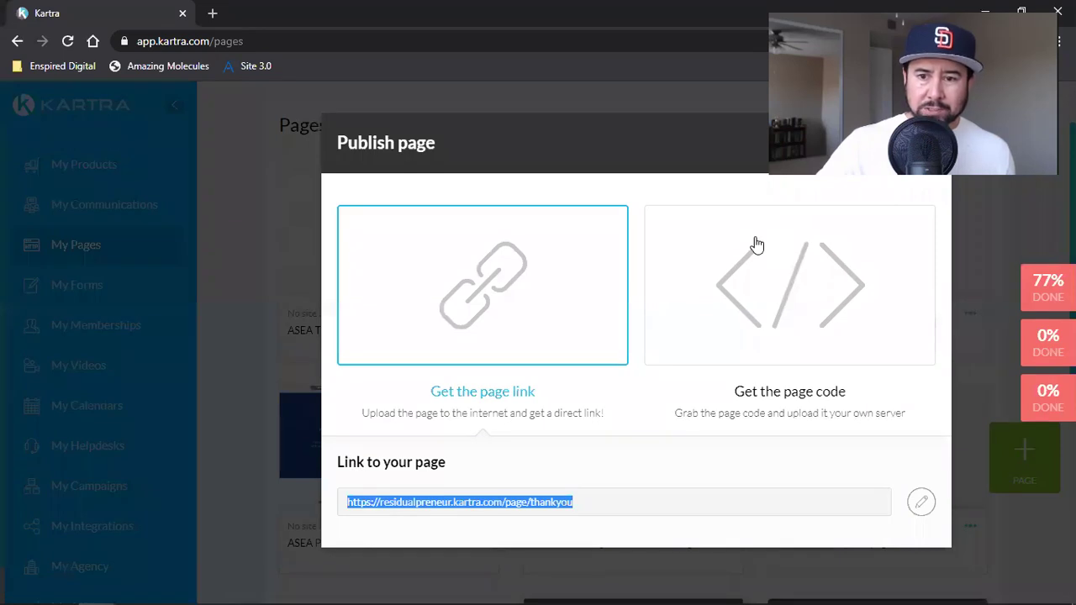
click(916, 143)
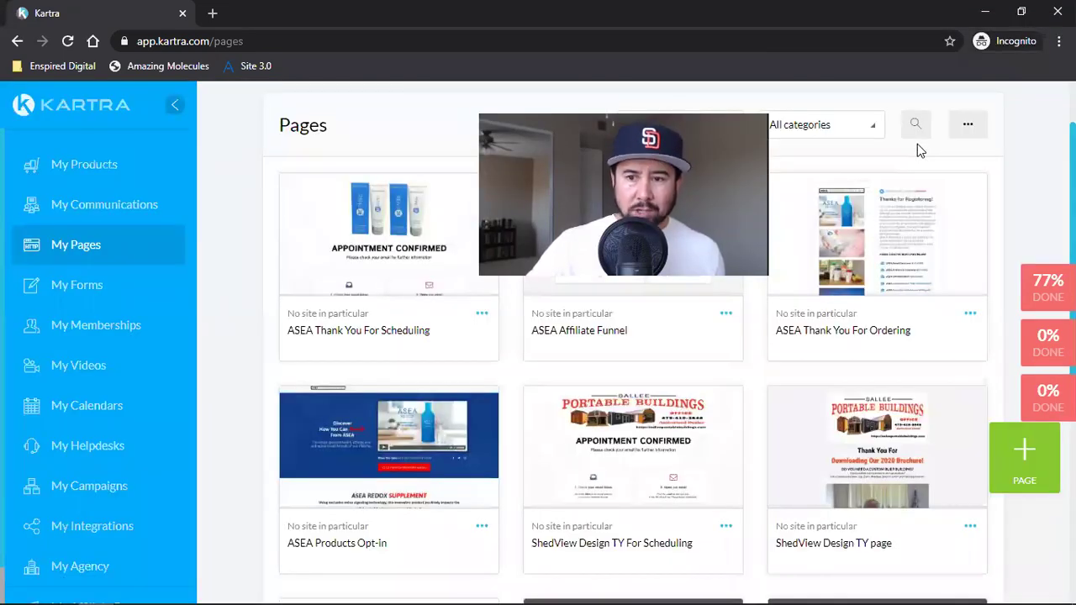
click(482, 314)
click(582, 274)
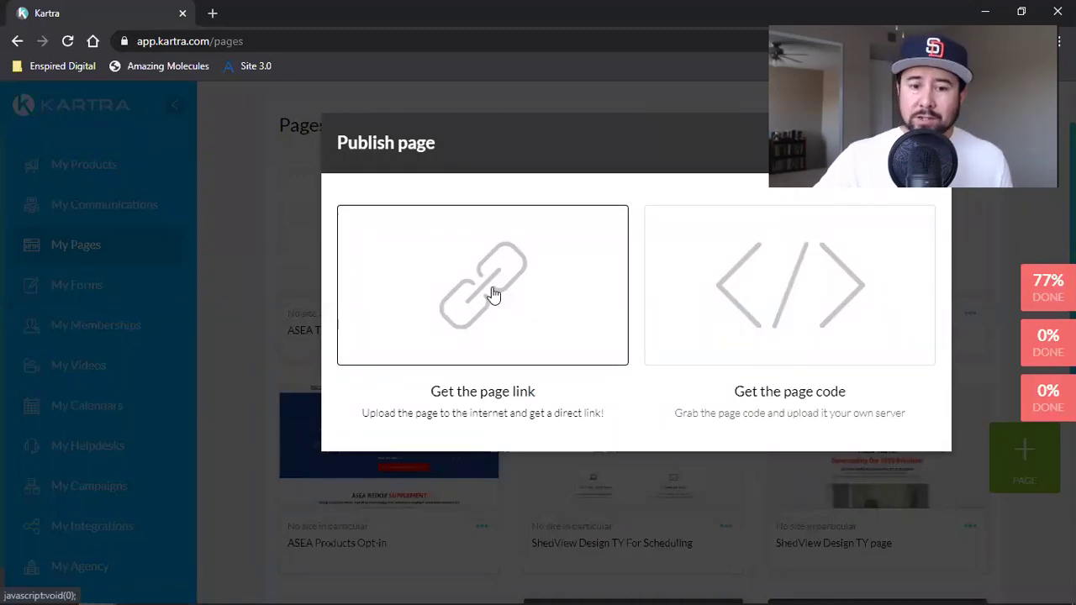
click(494, 293)
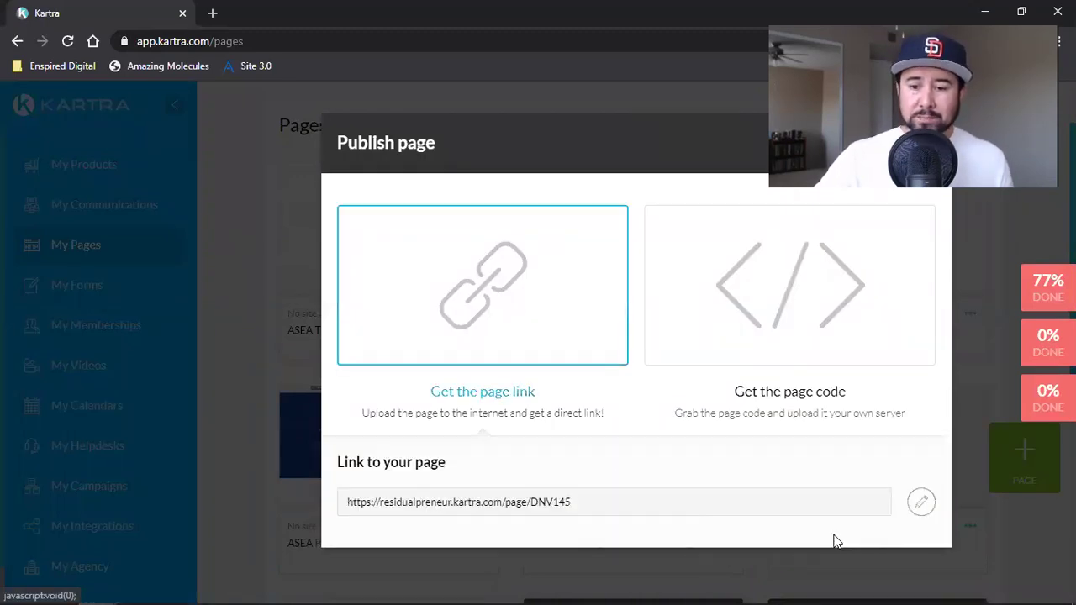
- Set the scheduling page's link ending to appointmentconfirmed and copy the full page link
click(927, 508)
double_click(744, 510)
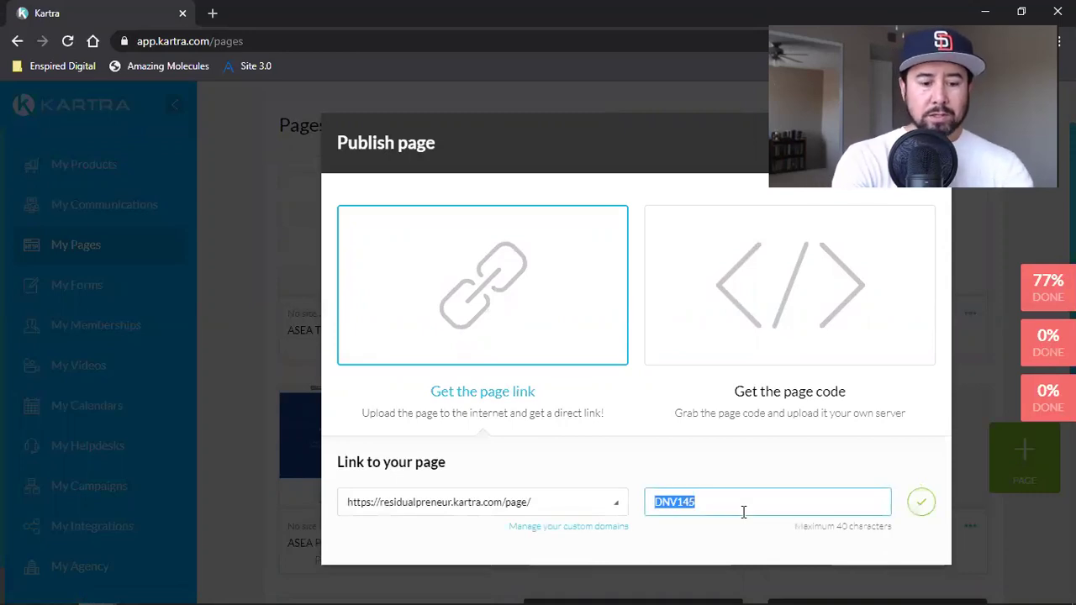
text(4)
key(BackSpace)
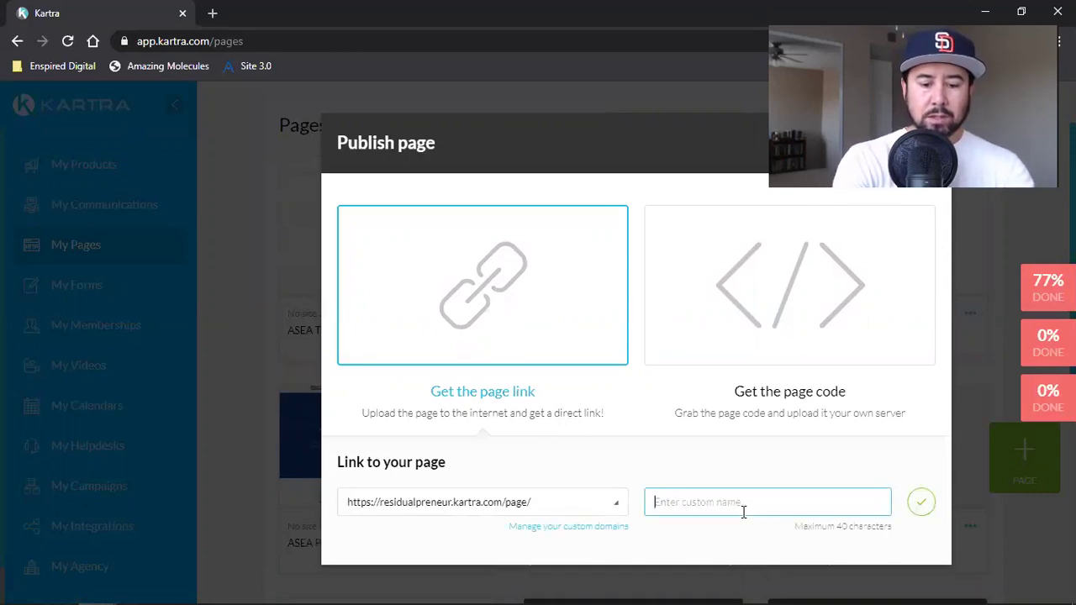
text(appointmentconfirmed)
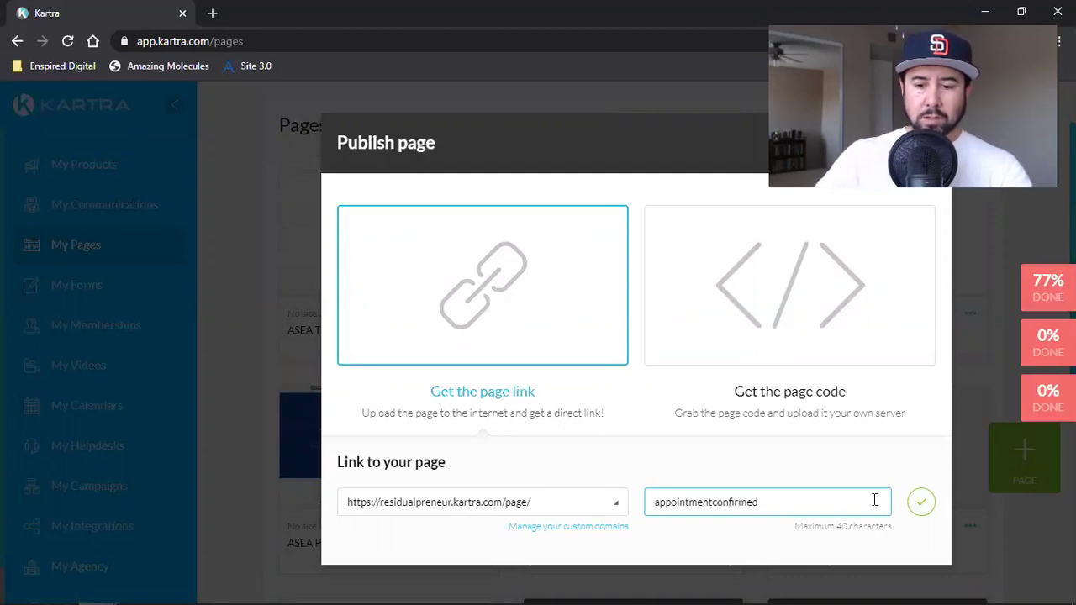
click(920, 503)
triple_click(516, 504)
right_click(518, 507)
click(545, 517)
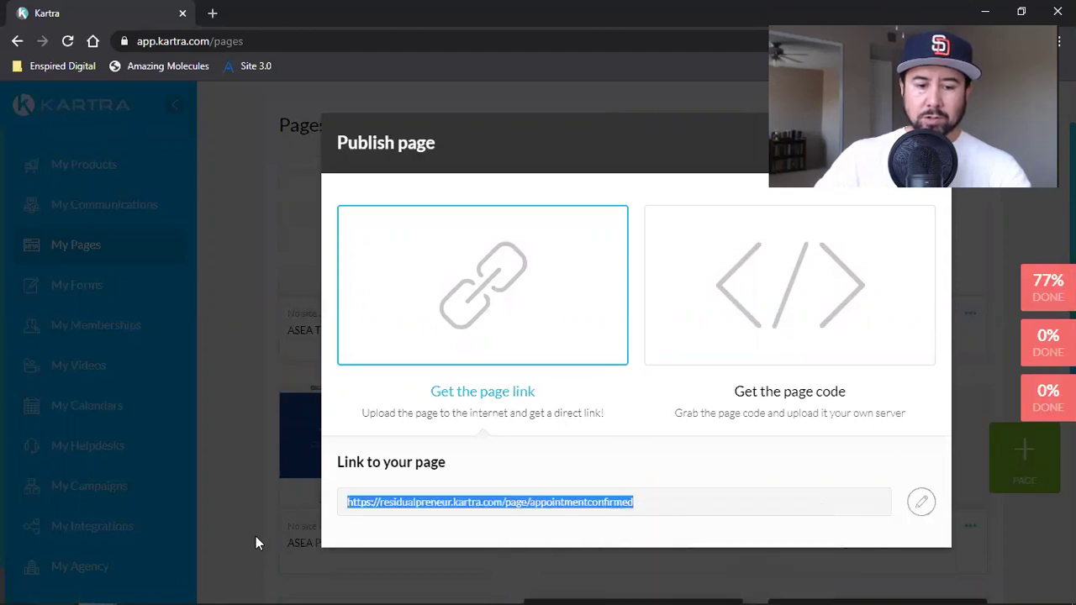
mouse_move(98, 588)
key(alt+Tab)
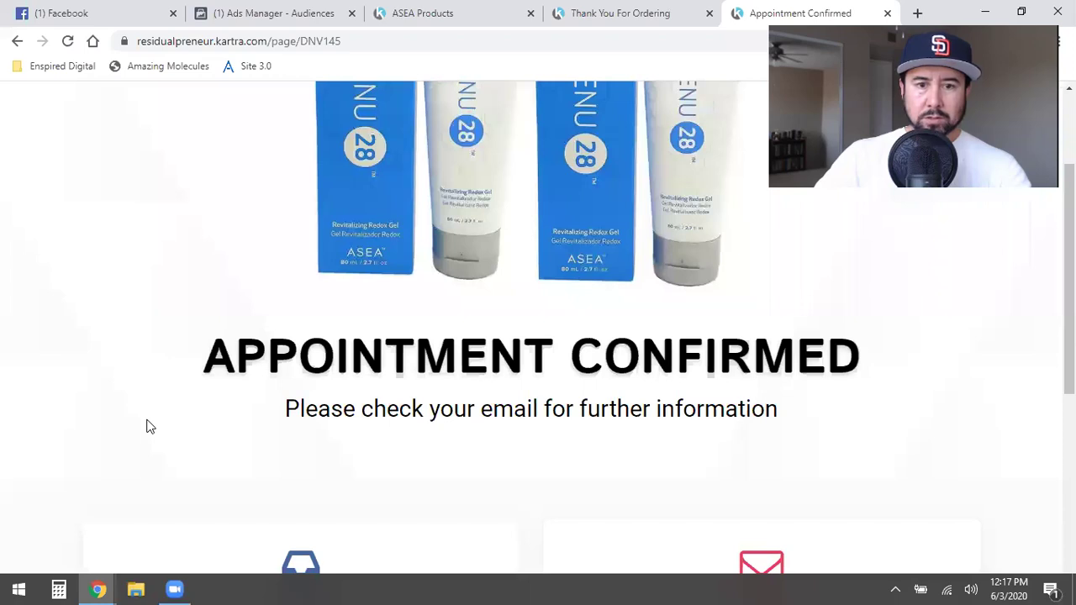
click(451, 41)
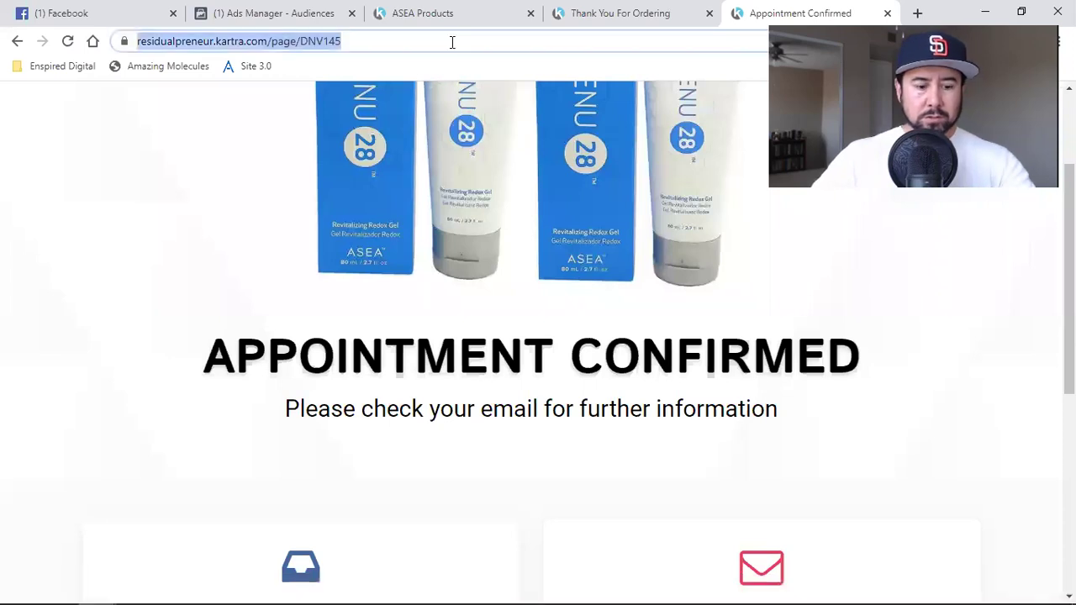
key(ctrl+v)
key(Return)
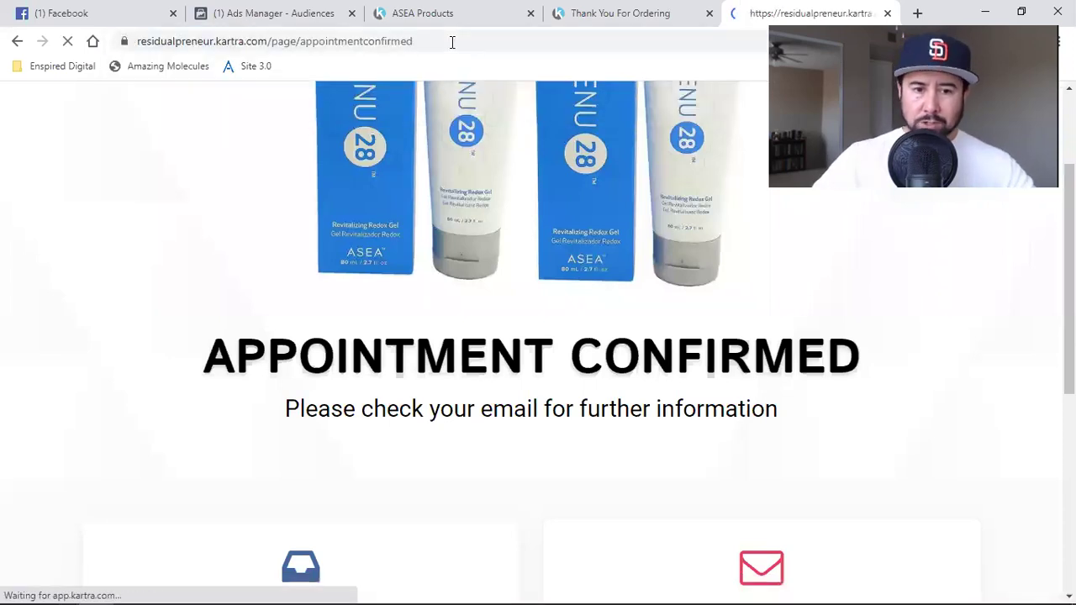
double_click(282, 42)
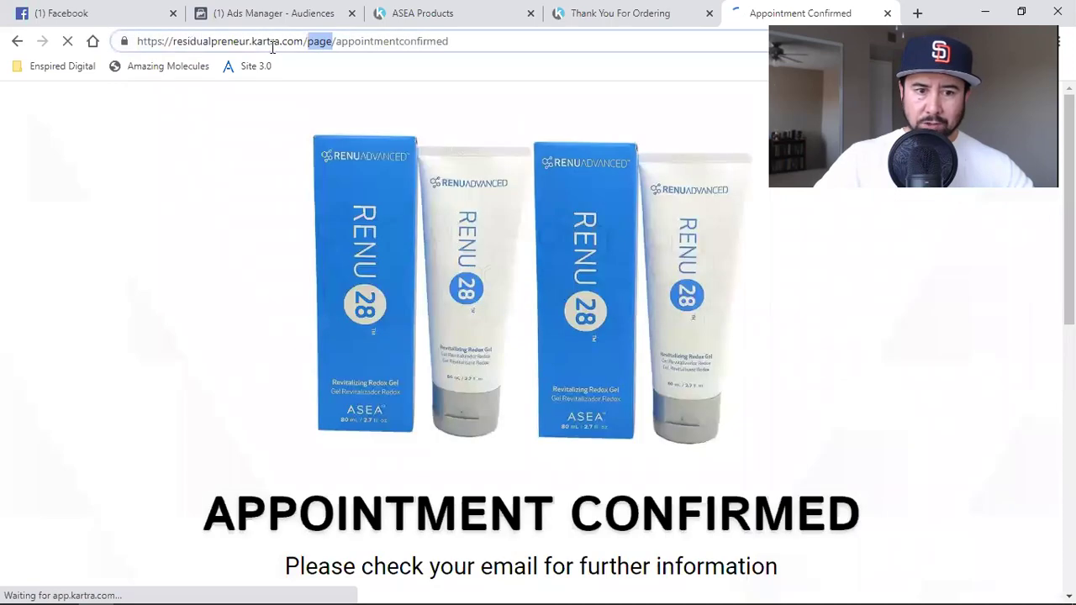
drag(173, 40, 492, 45)
right_click(412, 42)
click(476, 120)
- In Ads Manager, exclude people who visited specific web pages containing residualpreneur.kartra.com/page/appointmentconfirmed in the past 30 days
key(ctrl+2)
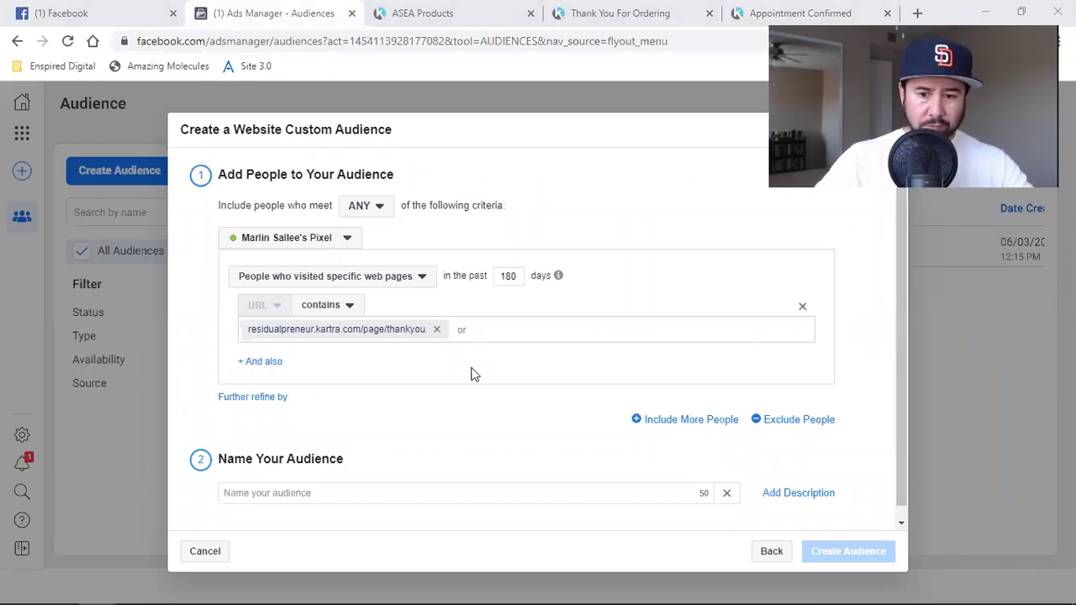
click(791, 419)
scroll(336, 412, down, 2)
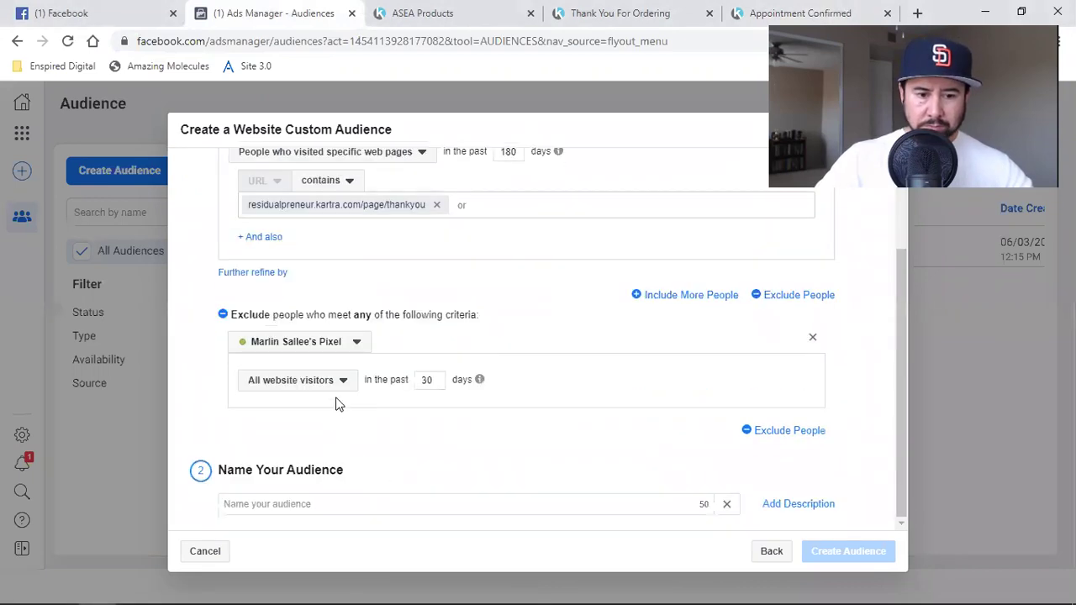
click(336, 385)
click(336, 227)
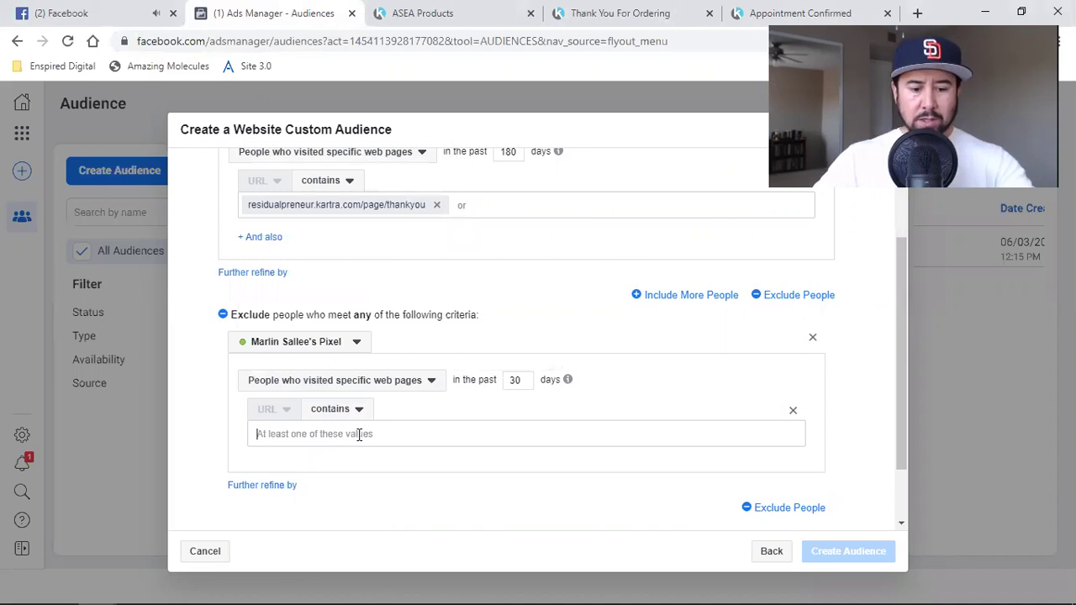
click(359, 435)
key(ctrl+v)
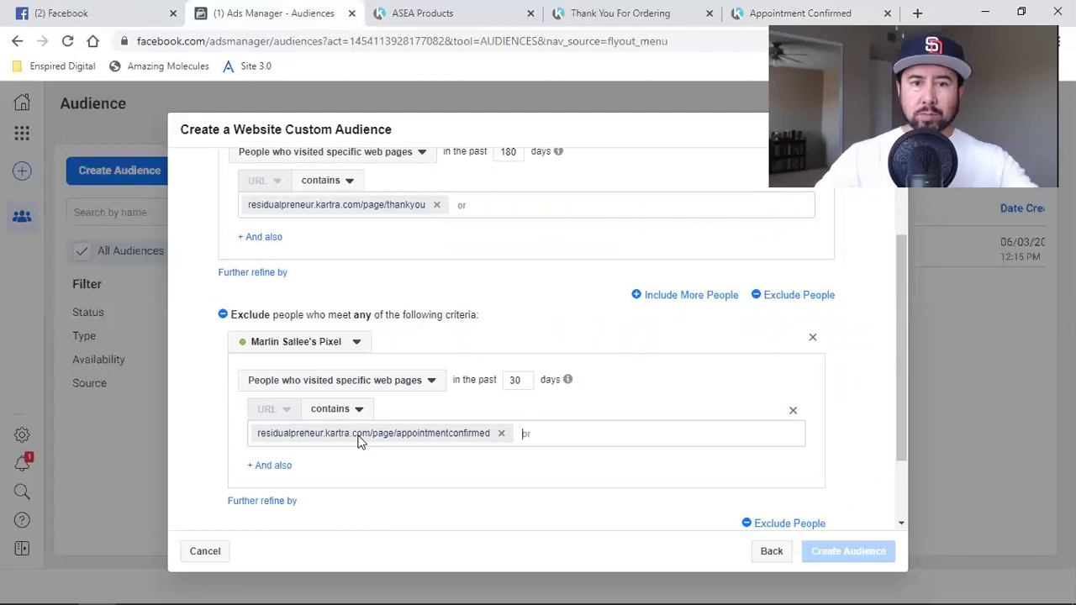
- Name the audience Asea Leads (WHO HAVE NOT SCHEDULED APPOINTMENT) and create it
scroll(701, 403, down, 2)
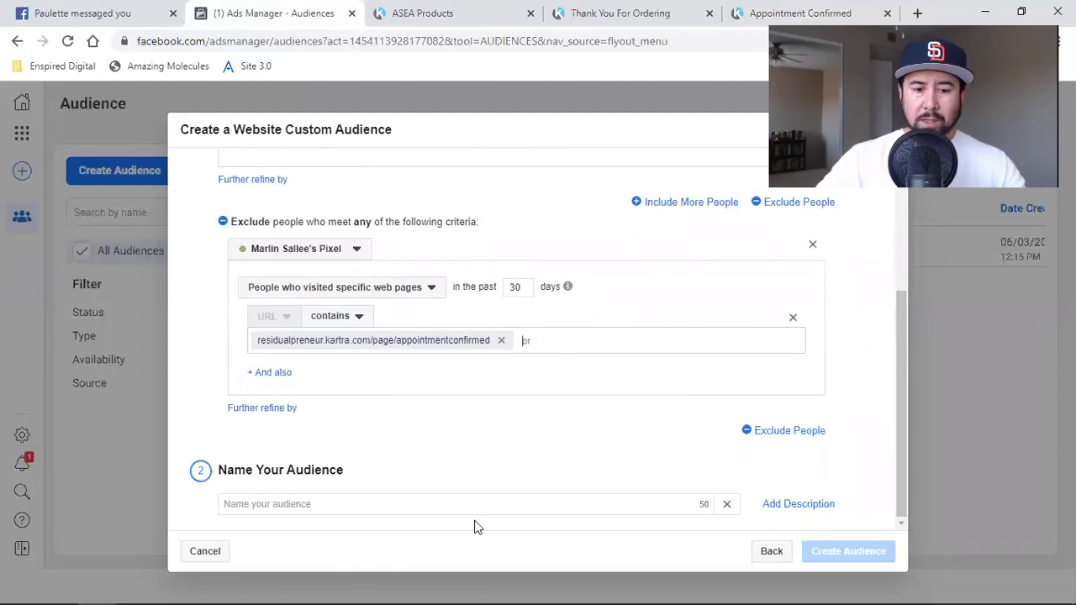
click(507, 505)
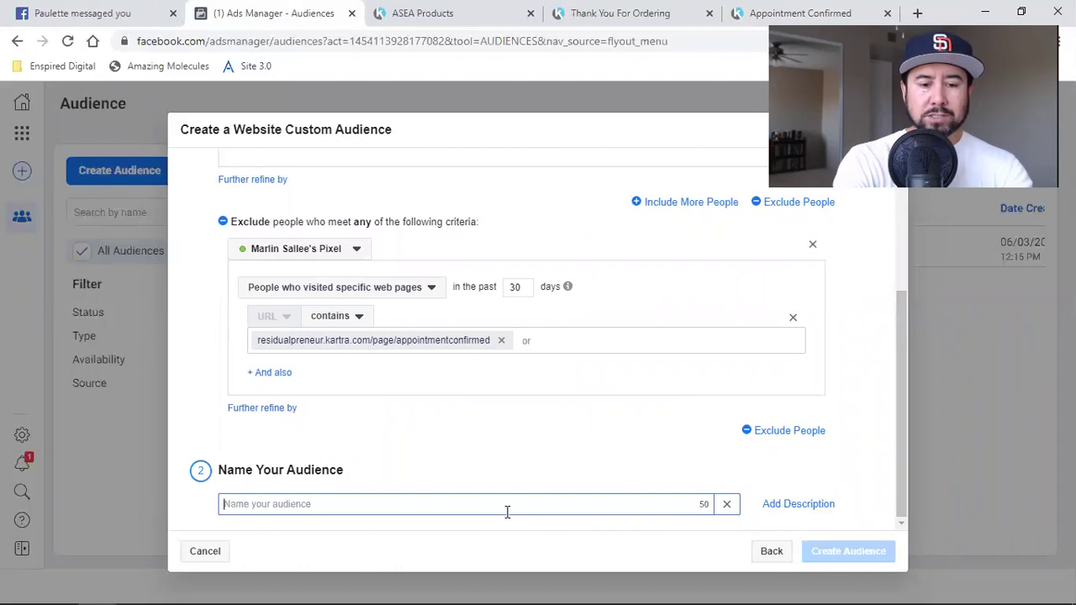
text(Asea)
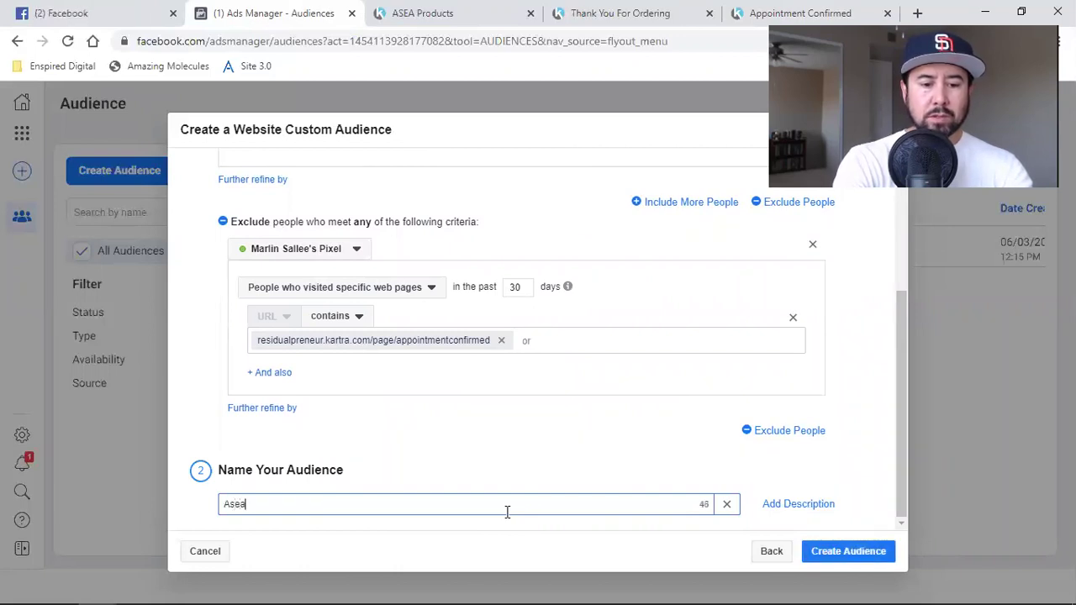
text( Lea)
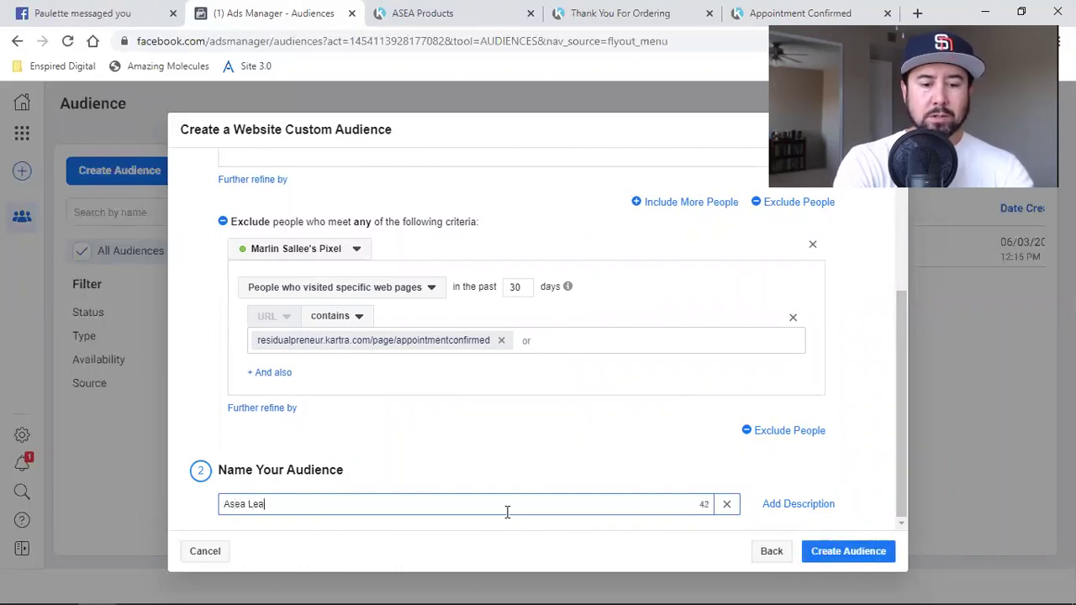
text(ds (WHO HAV)
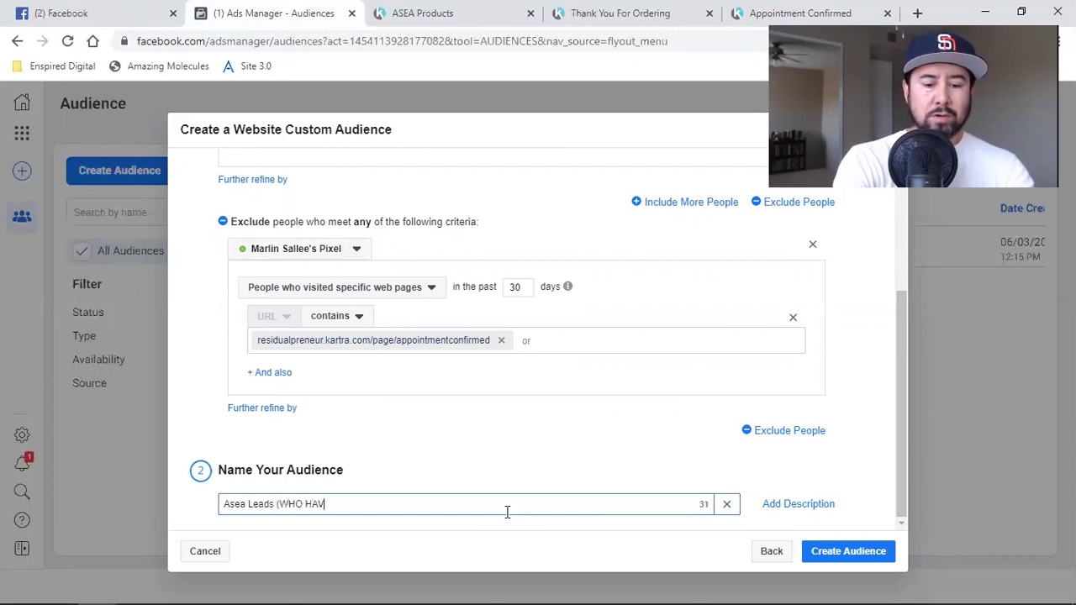
text(E NOT SCHEDULED )
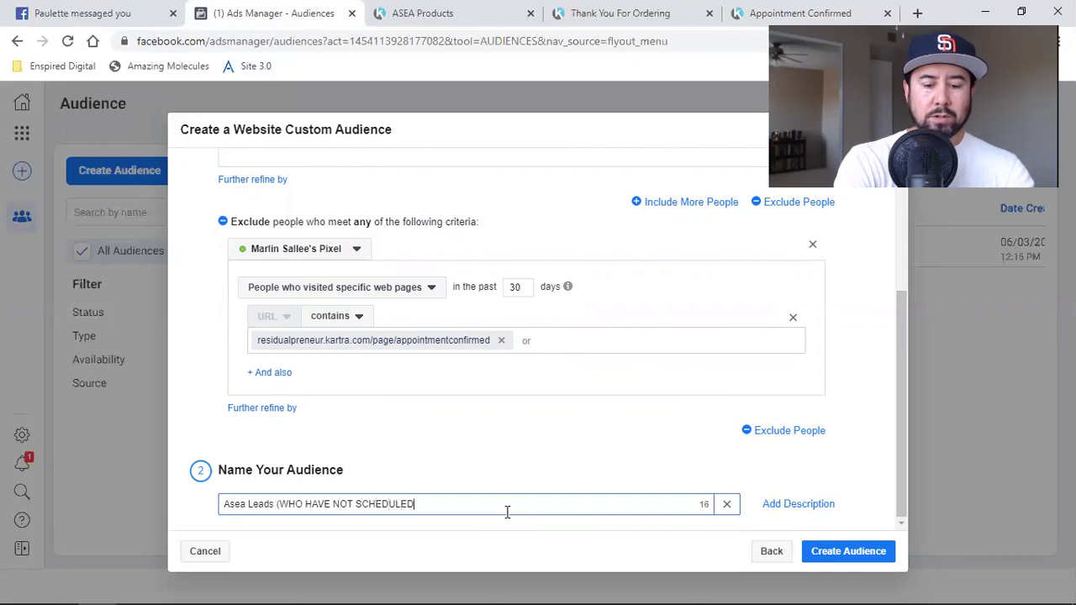
text(APPOI)
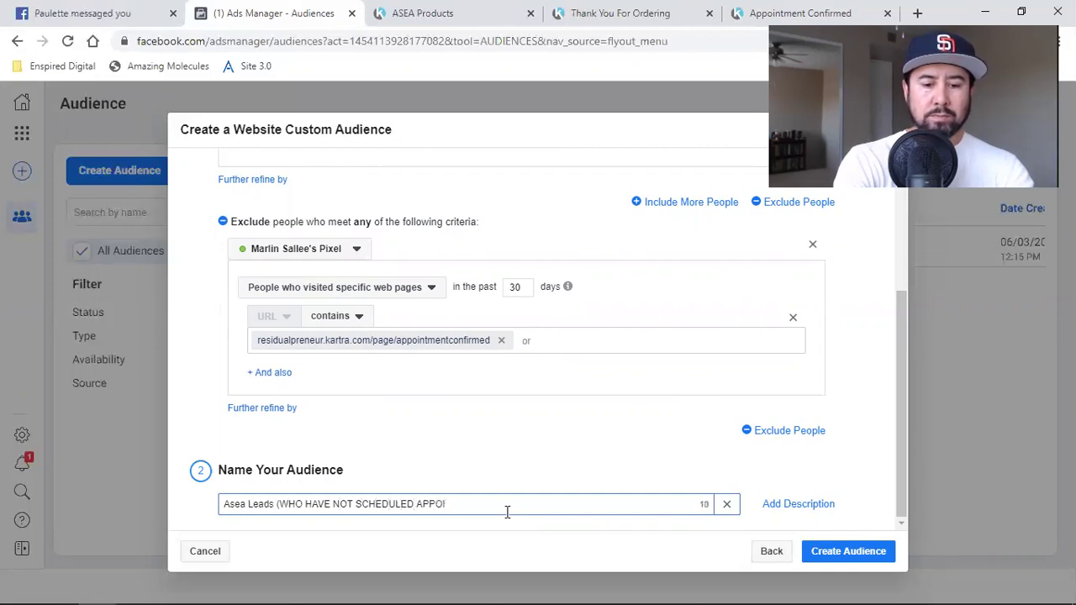
text(TMENT)
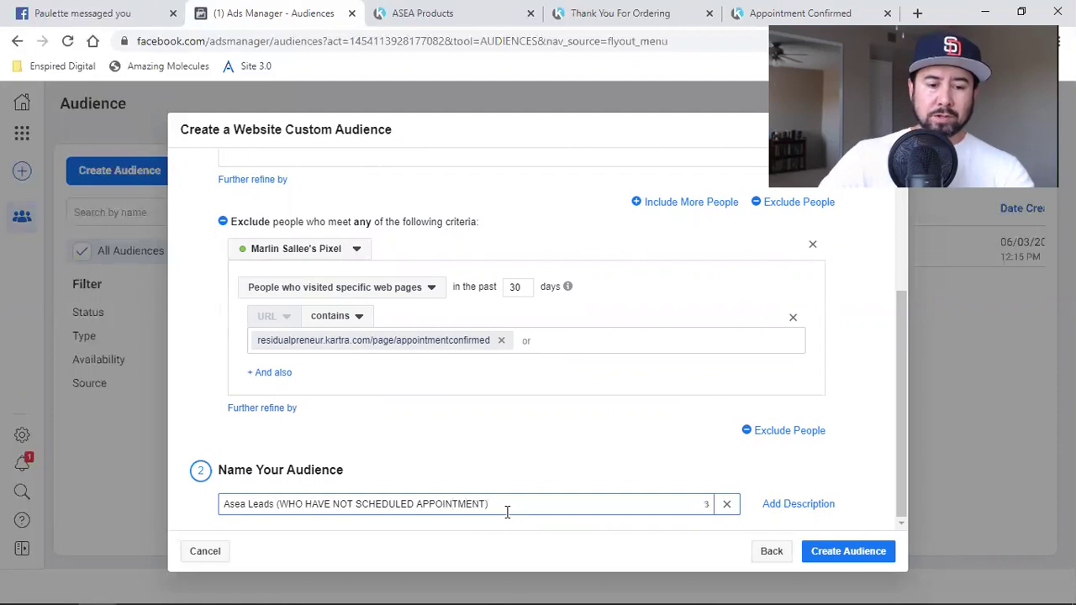
click(851, 555)
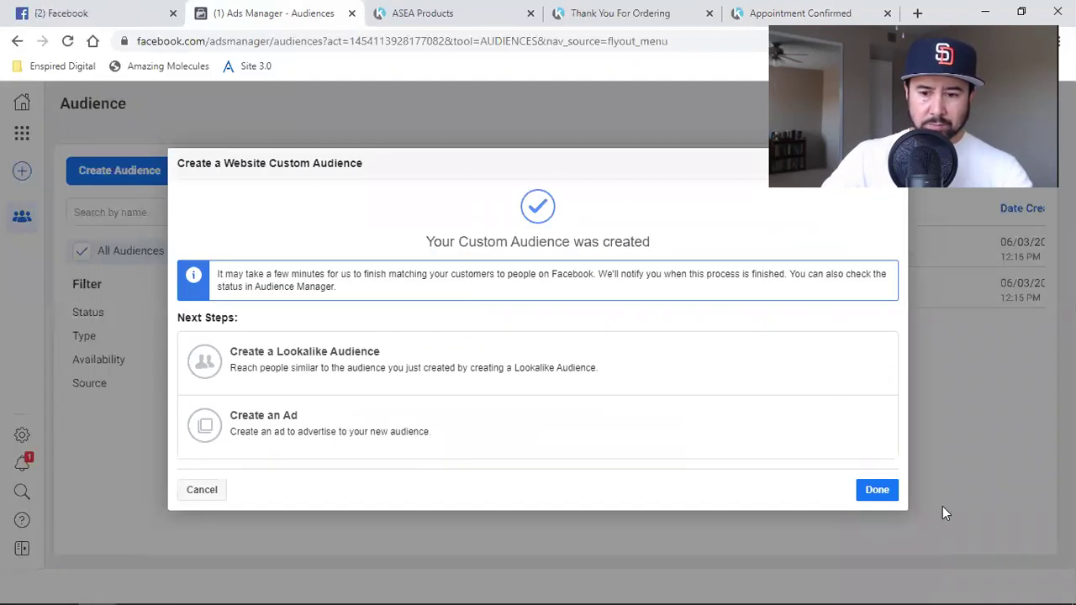
click(858, 496)
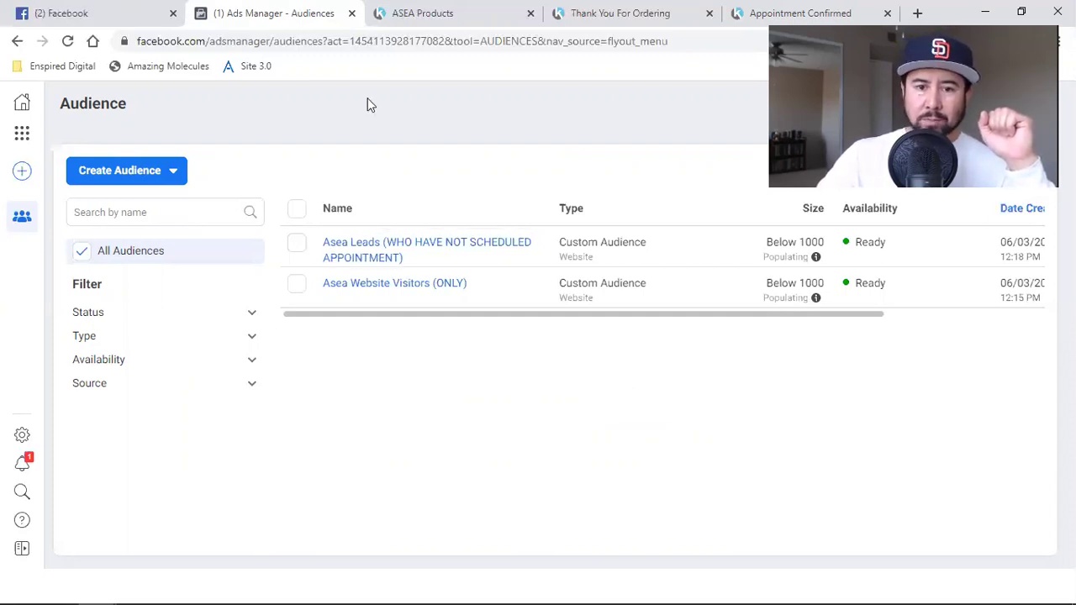
- Start another website custom audience based on people who visited specific web pages in the past 180 days
key(ctrl+5)
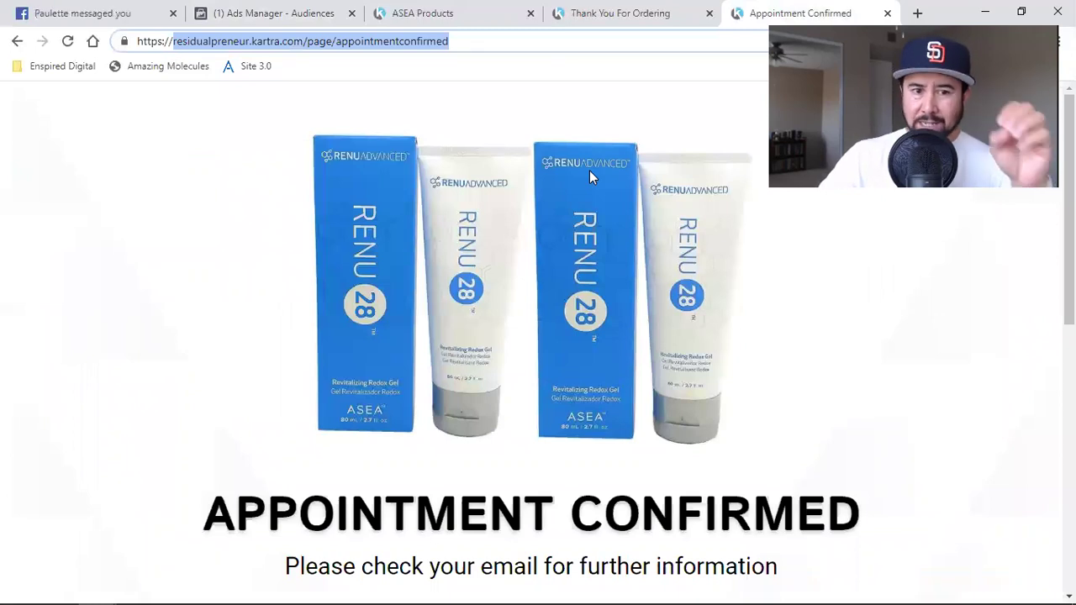
click(328, 12)
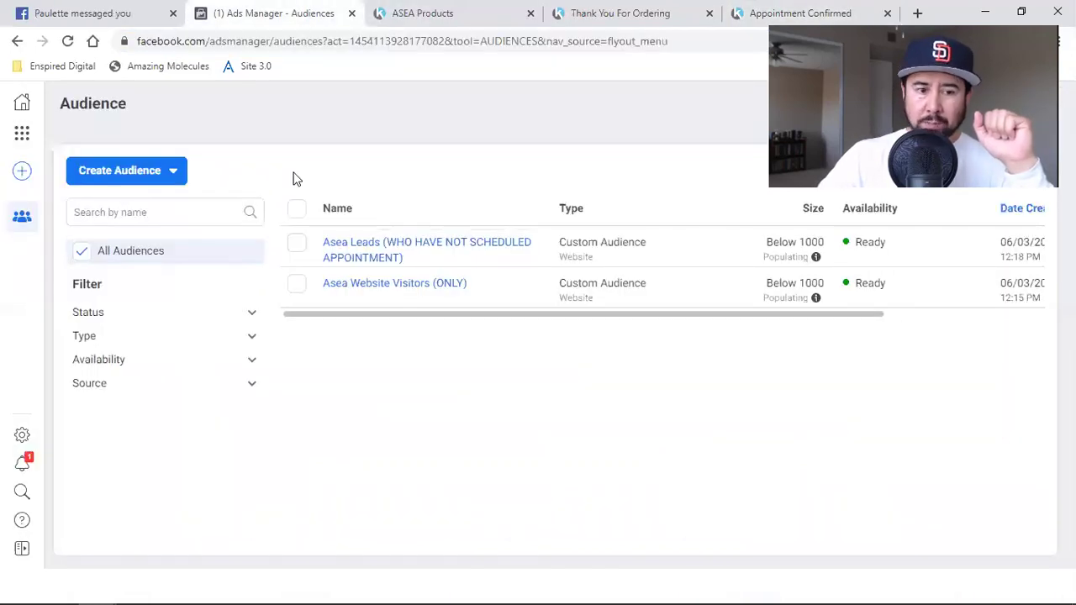
click(106, 184)
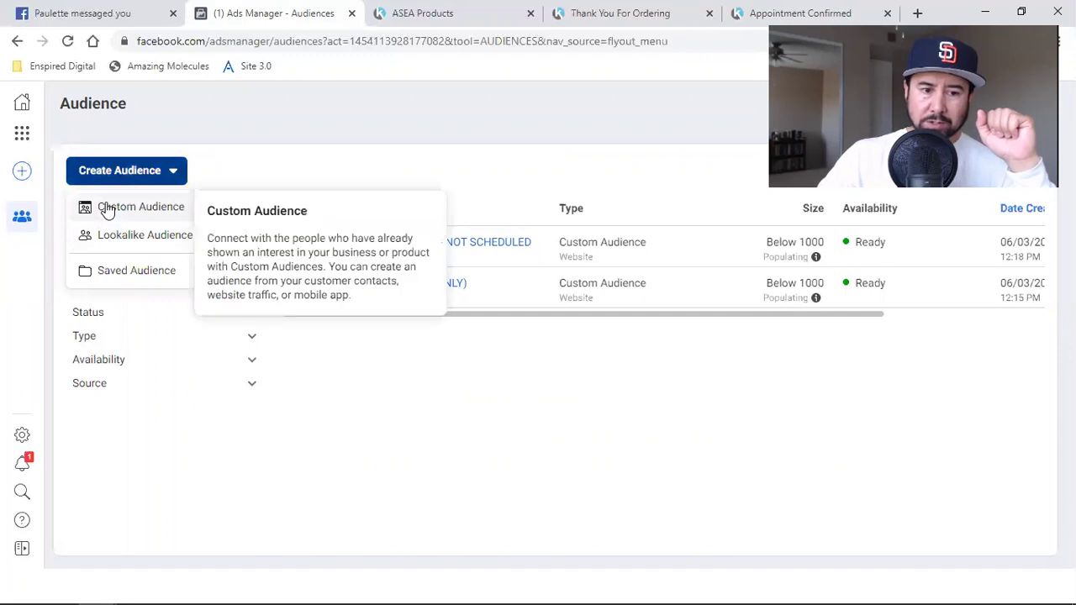
click(107, 210)
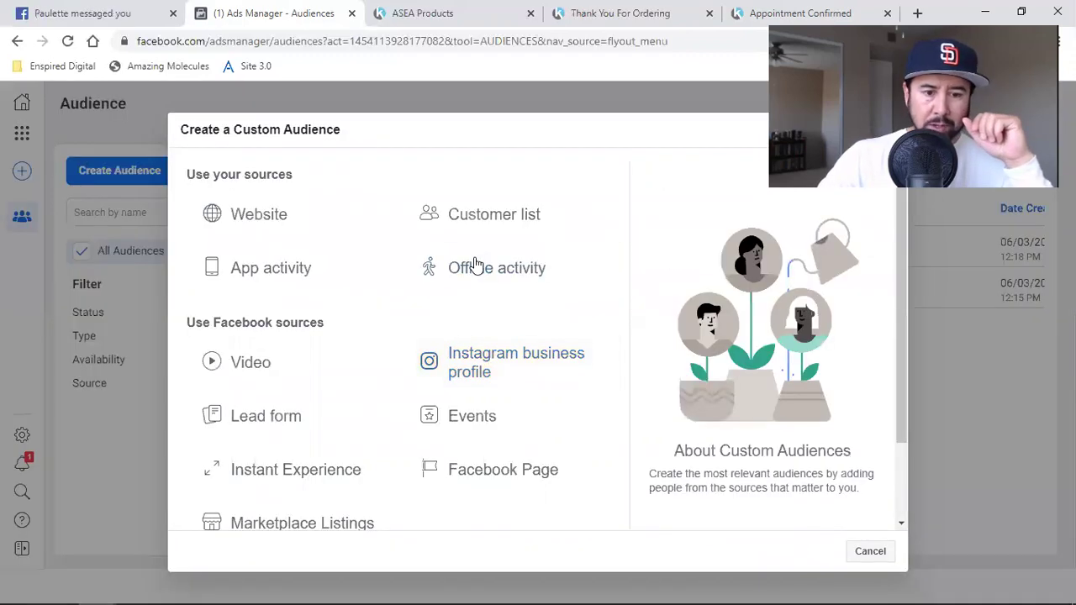
click(293, 228)
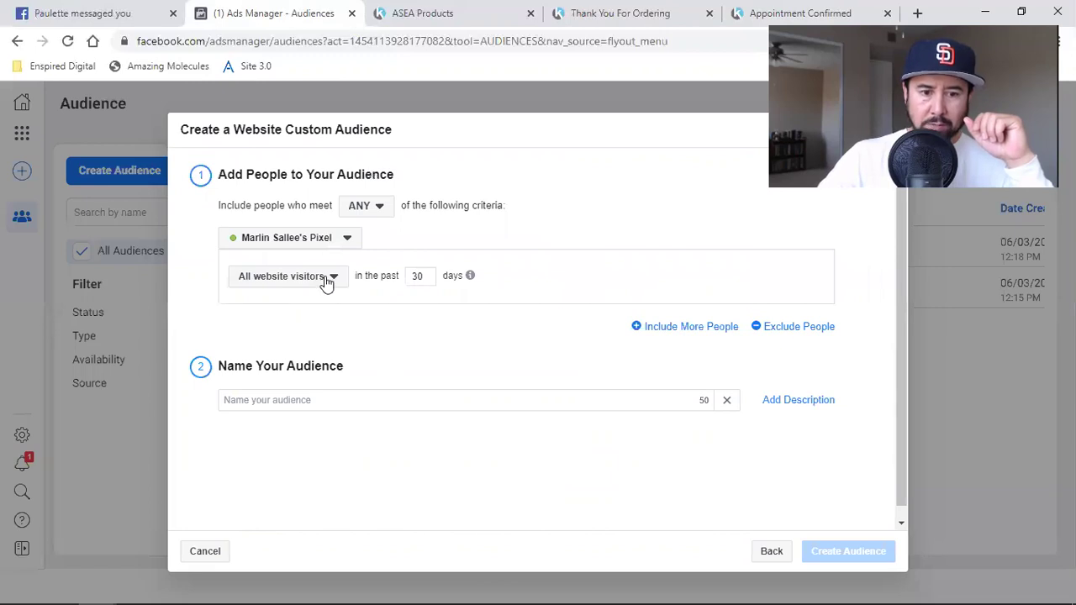
click(323, 280)
click(335, 359)
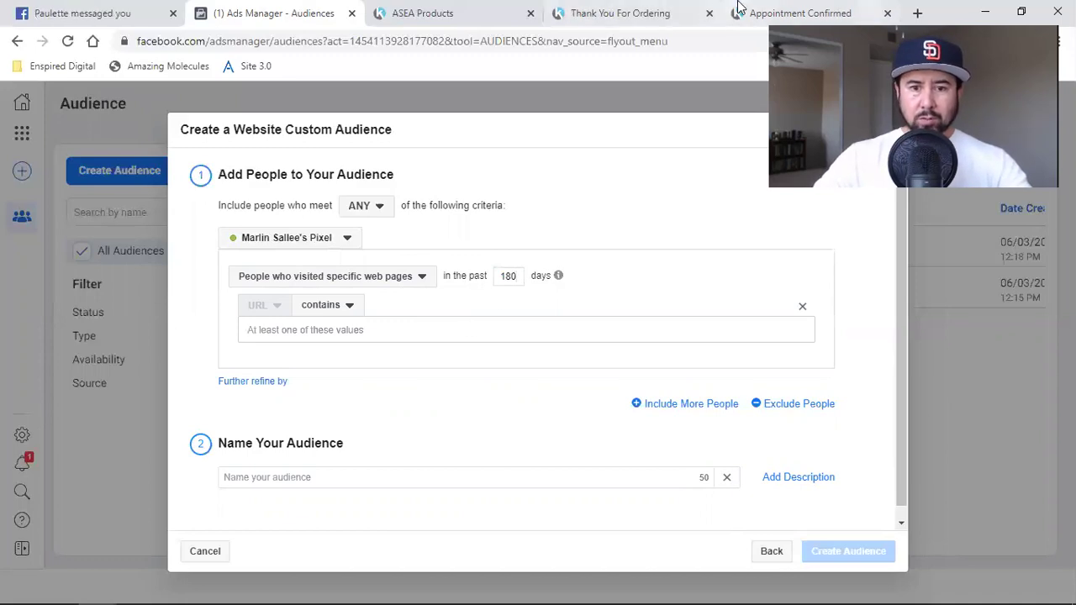
- Copy the Appointment Confirmed page's address and set the included page URL to contain residualpreneur.kartra.com/page/appointmentconfirmed
key(ctrl+5)
right_click(229, 47)
click(294, 137)
click(281, 13)
click(334, 325)
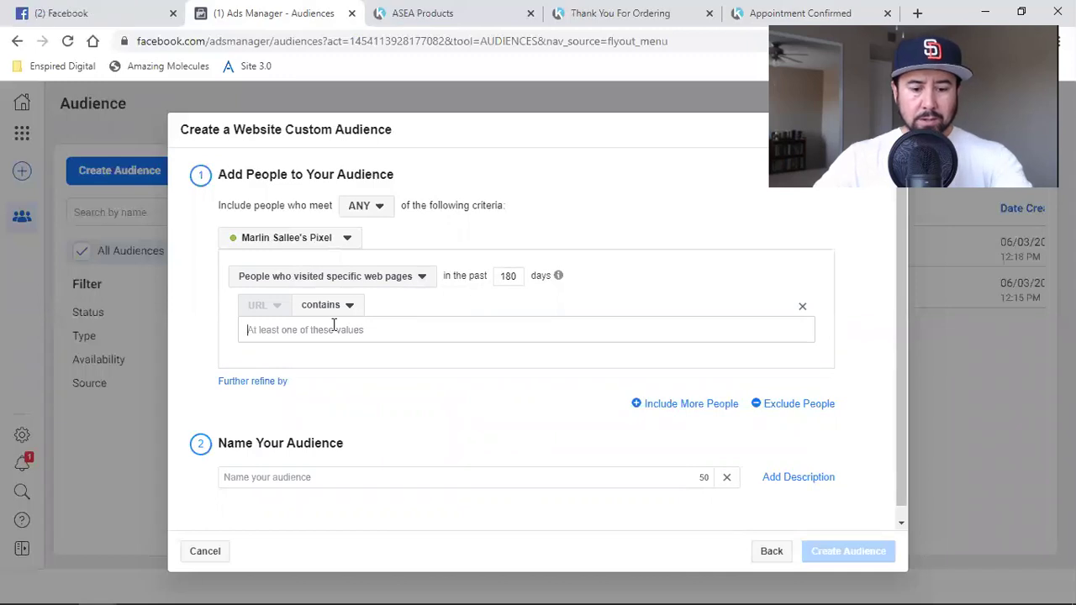
key(ctrl+v)
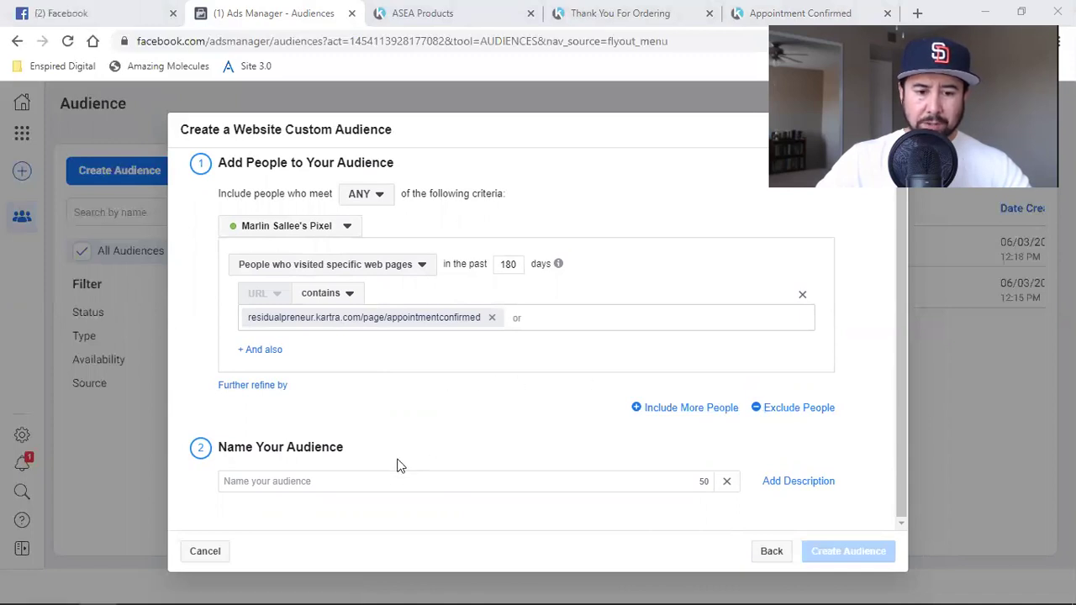
- Name the audience Asea Scheduled Appointments and create it
click(375, 481)
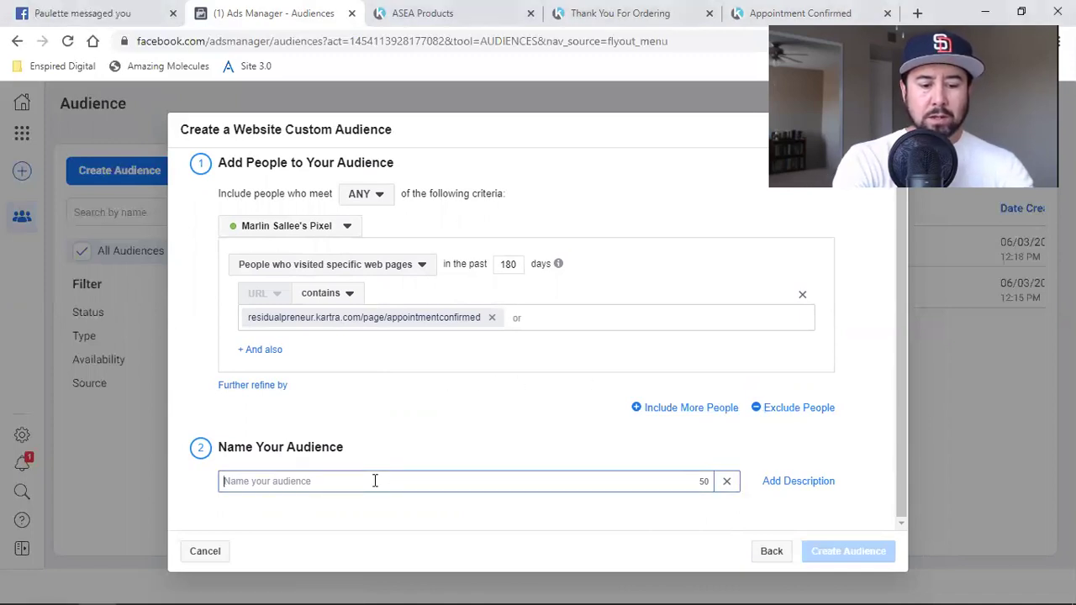
text(Se)
key(BackSpace)
text(Asea)
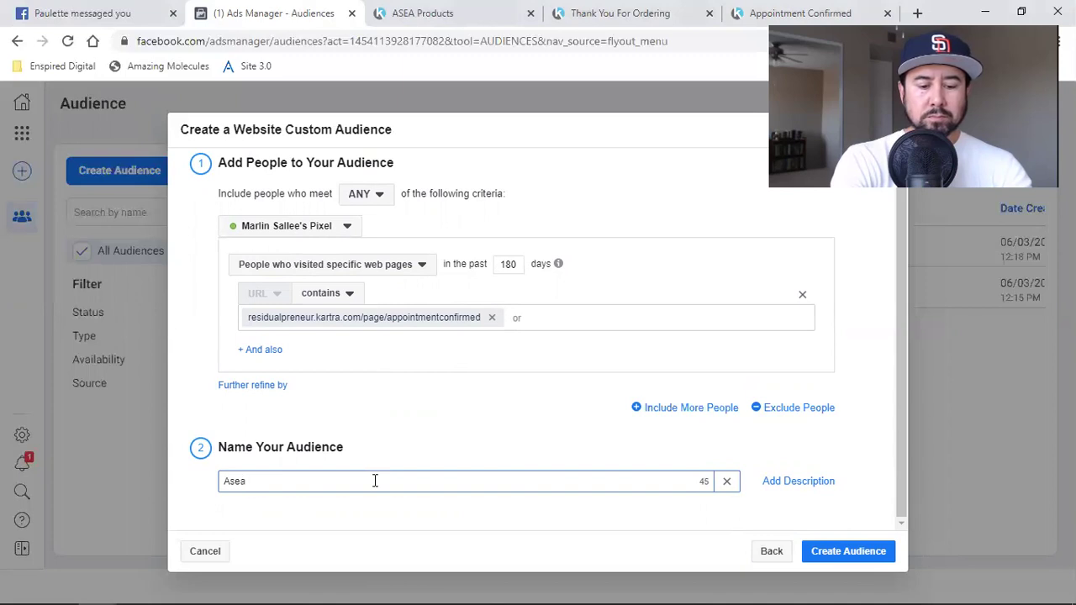
text(Scheduled)
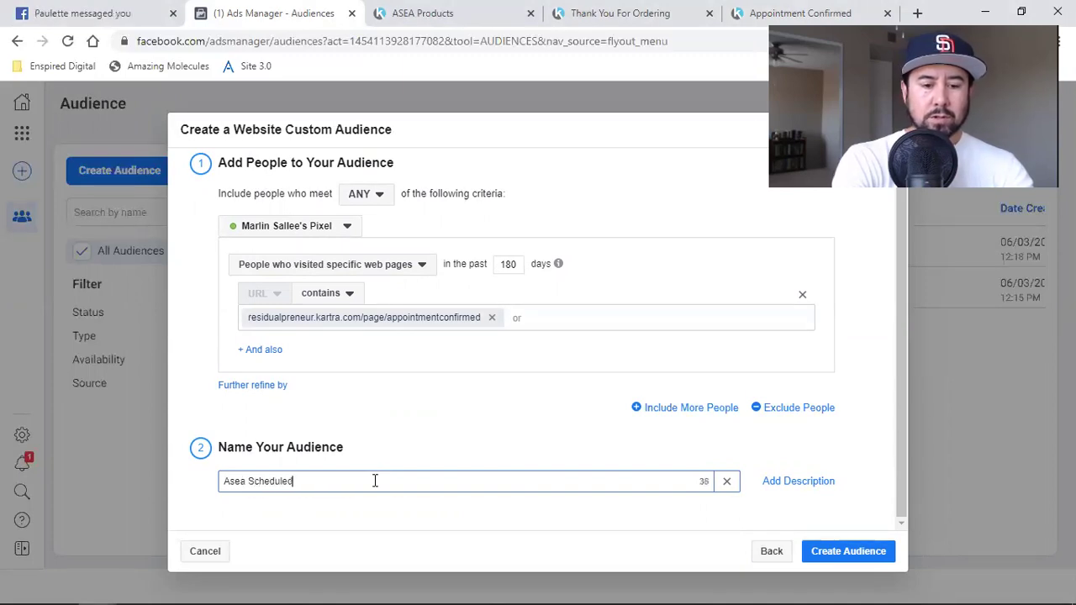
text( Appointments)
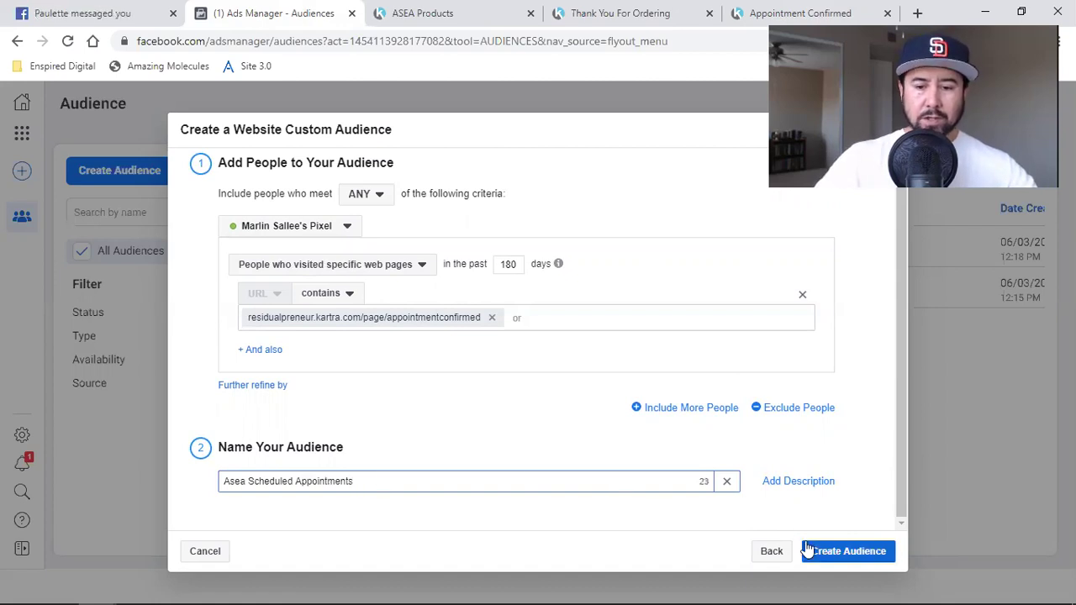
click(812, 551)
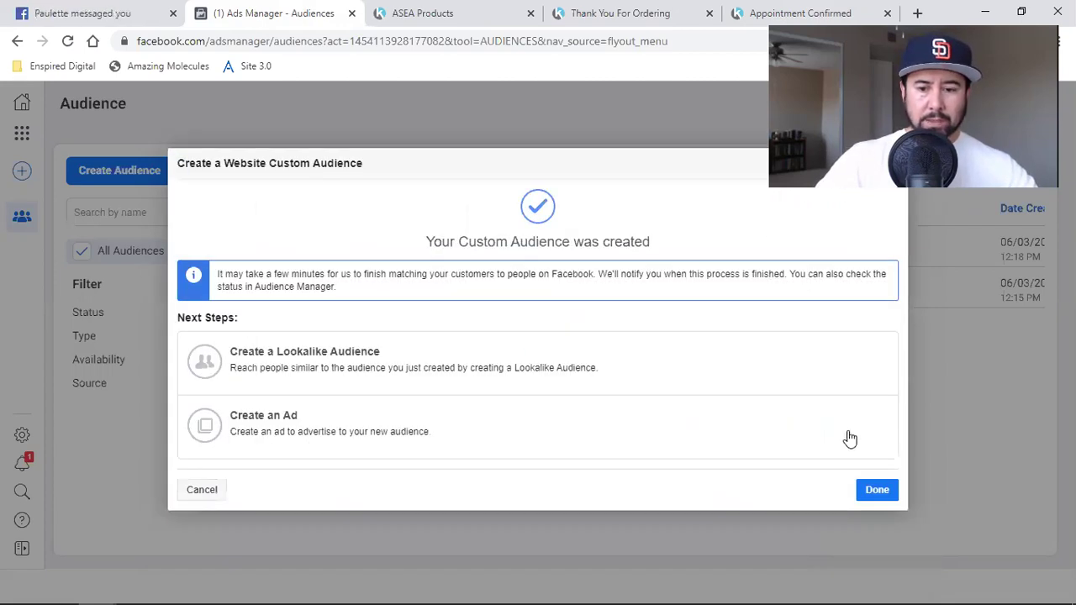
click(877, 491)
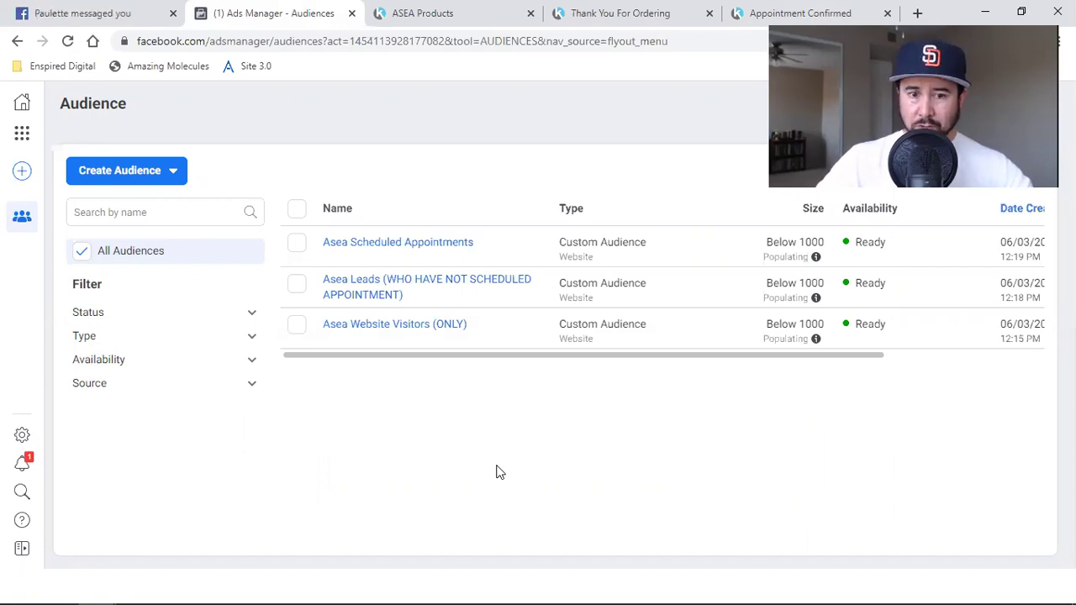
- Open Ads Manager from Business Manager and start creating a new campaign in the personal ad account
mouse_move(425, 247)
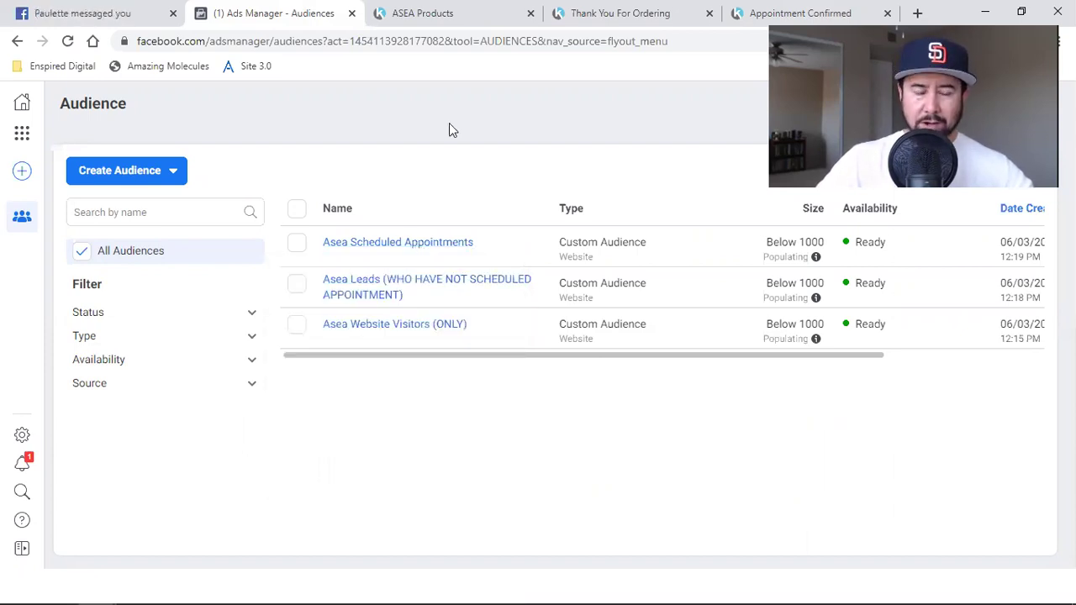
click(22, 102)
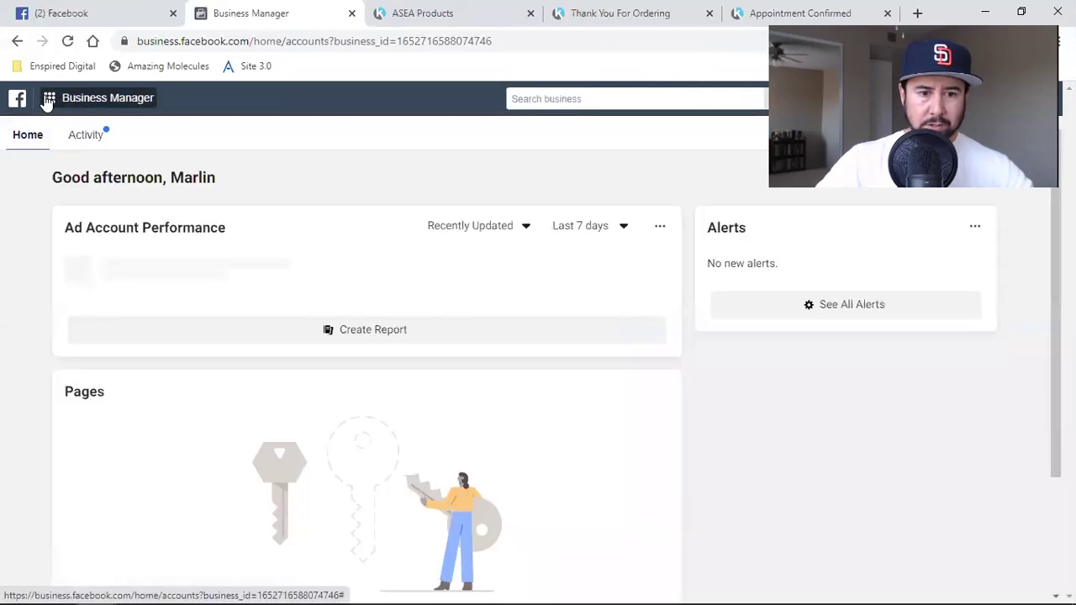
click(48, 99)
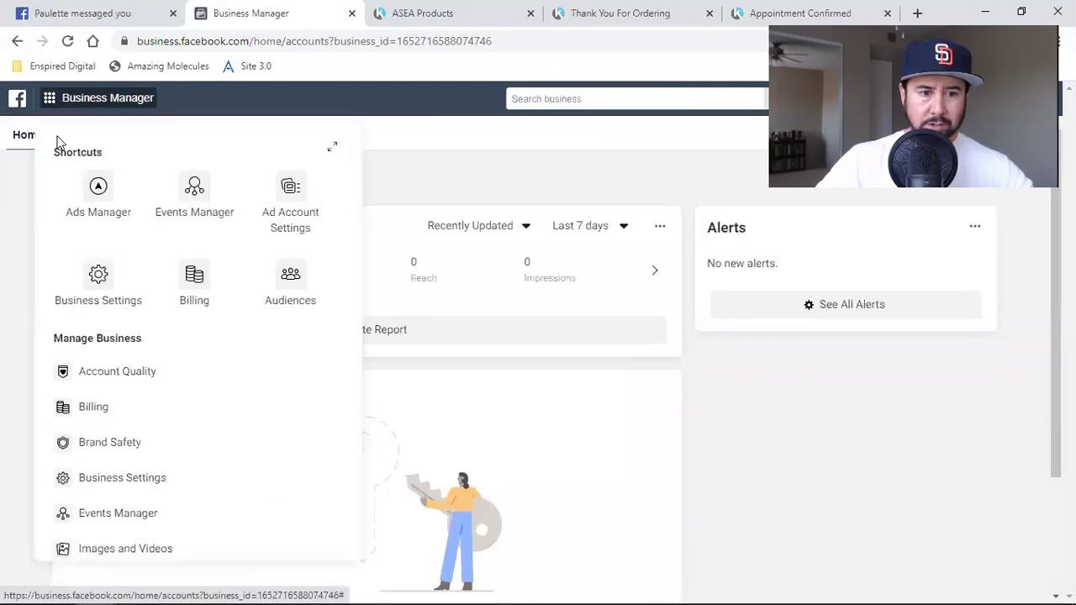
click(95, 184)
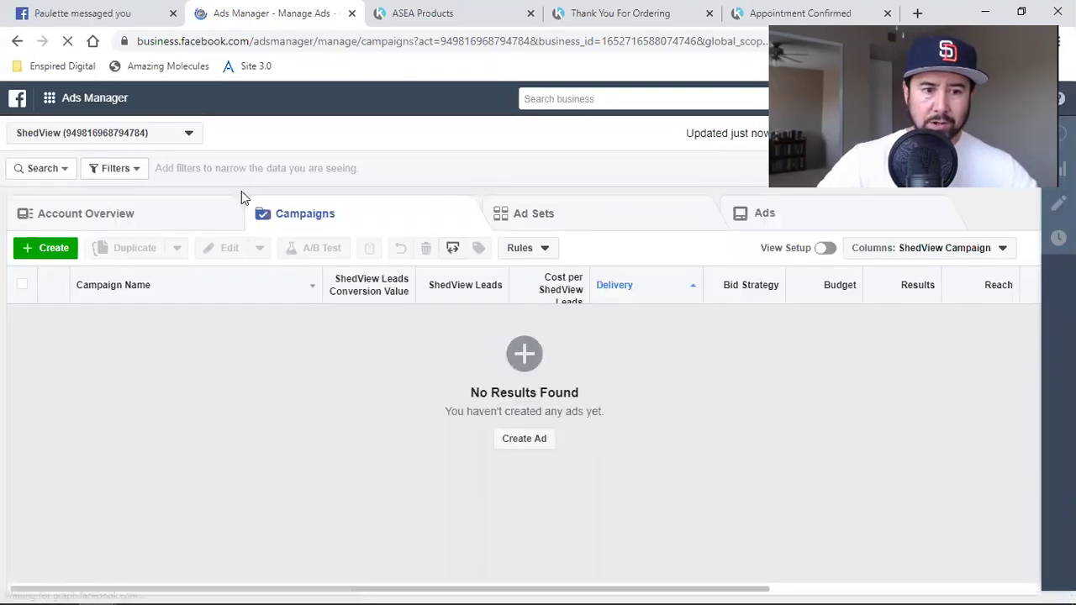
click(96, 134)
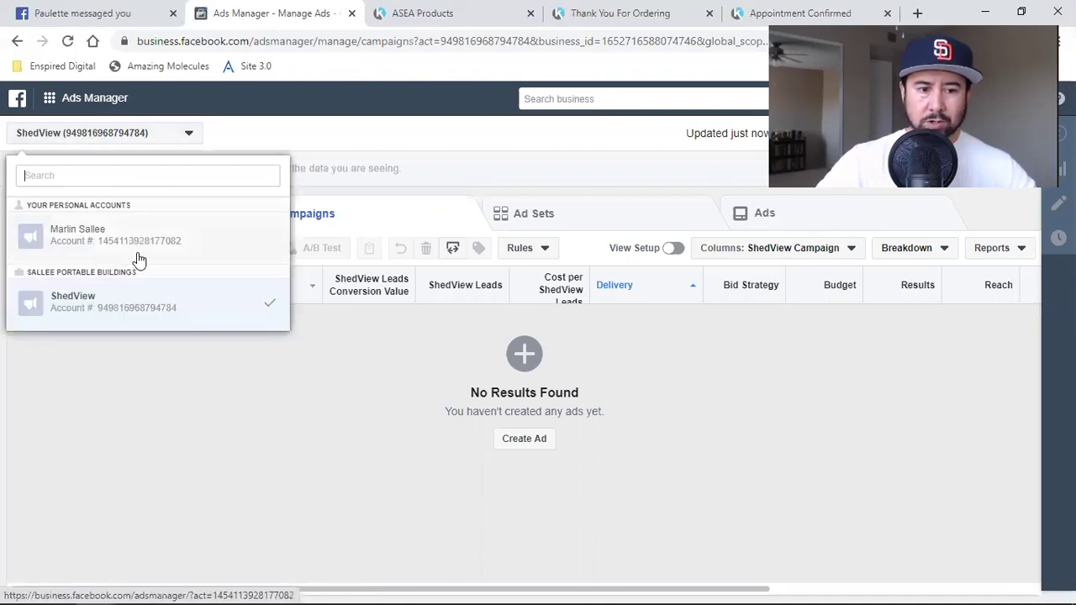
click(138, 261)
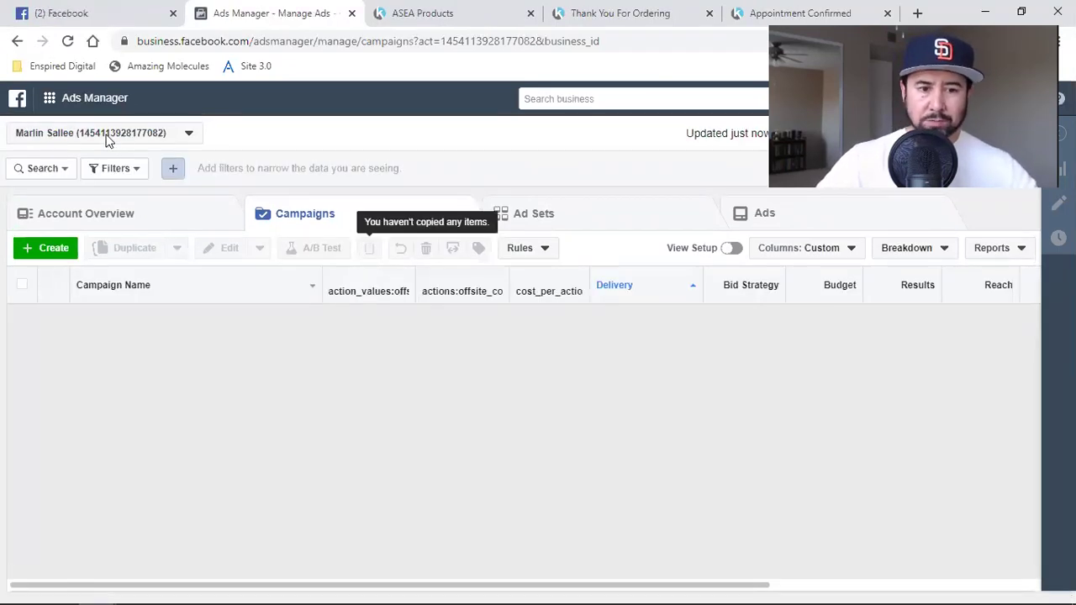
click(40, 251)
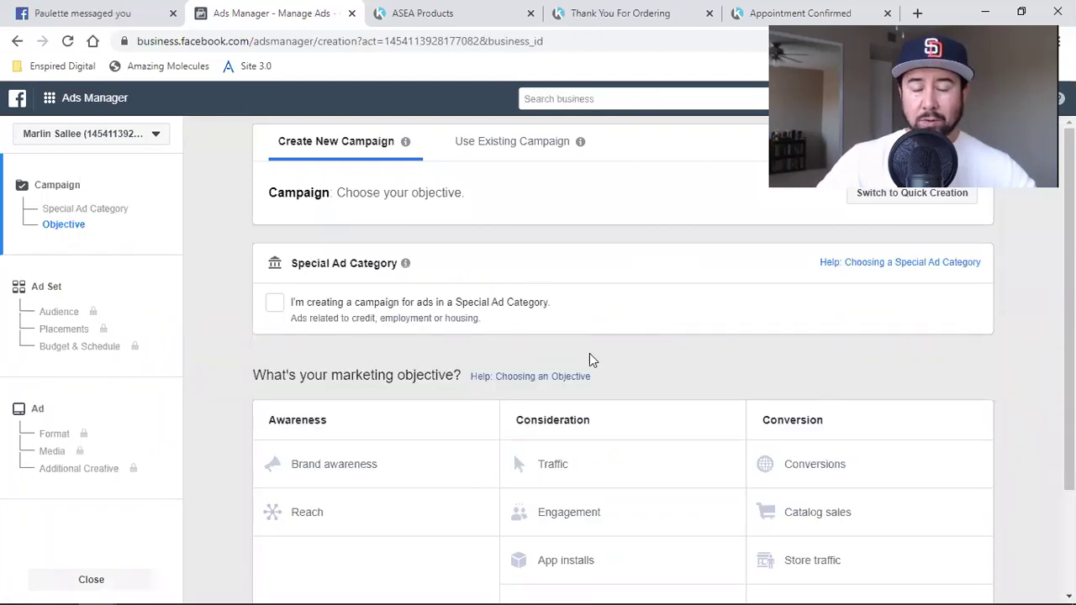
- Check the ad categories offered under the Special Ad Category option and leave the option turned off
scroll(591, 360, down, 1)
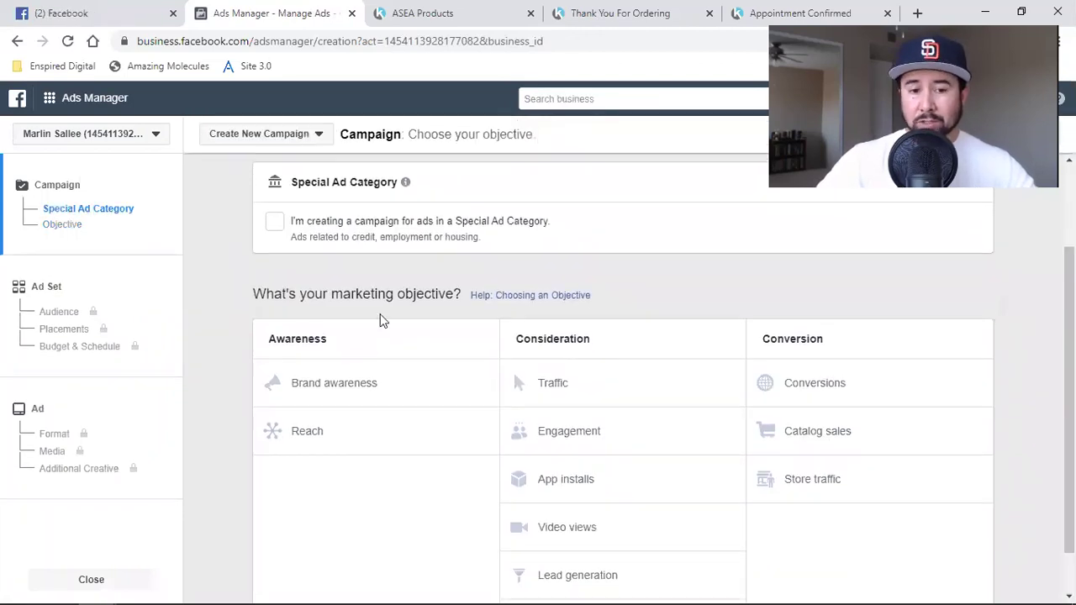
click(275, 225)
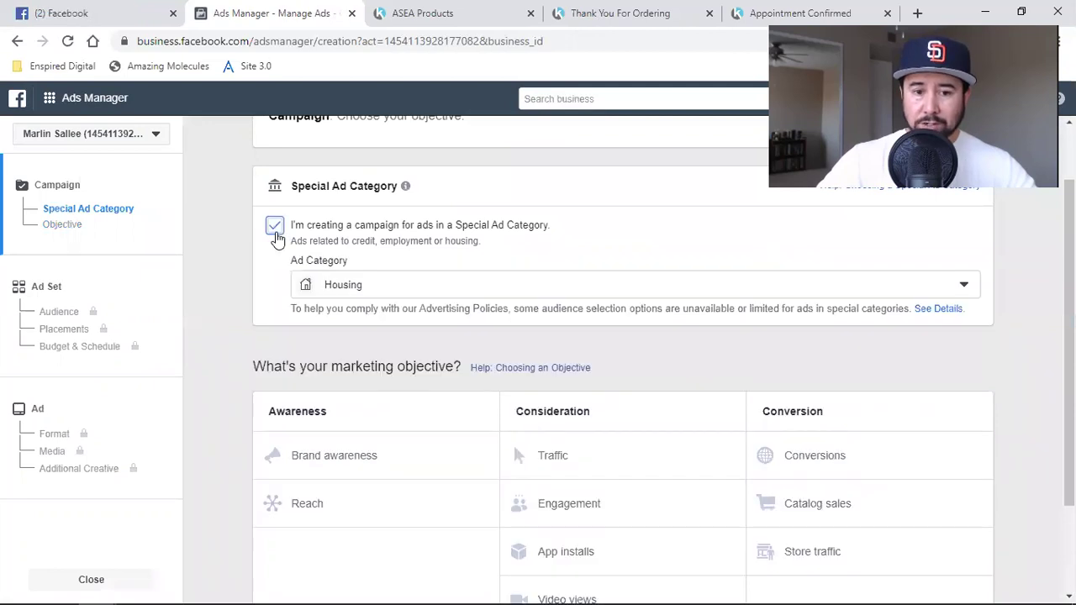
click(353, 287)
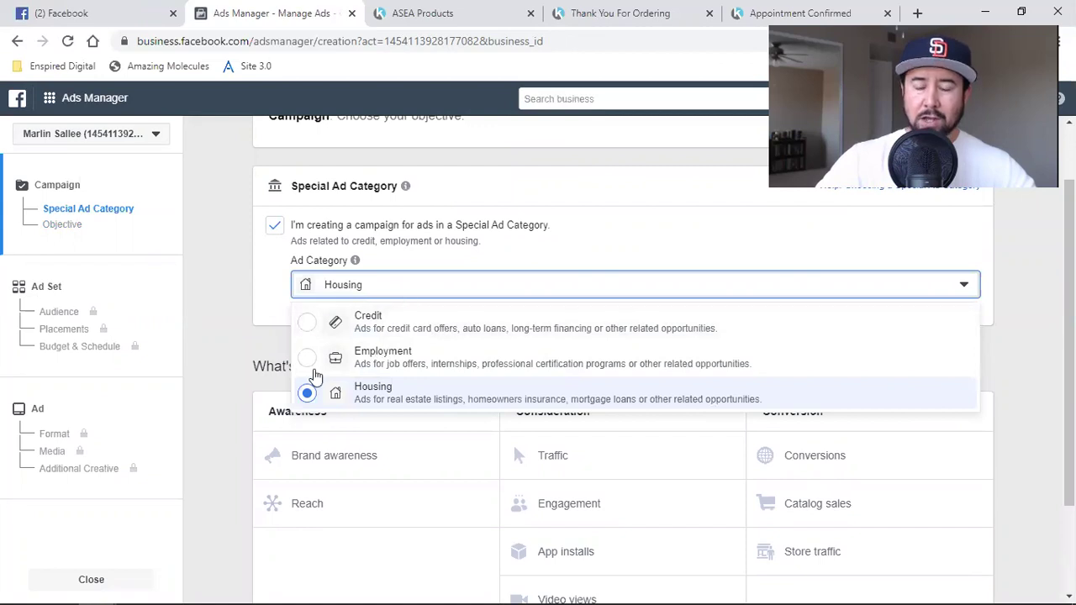
click(259, 286)
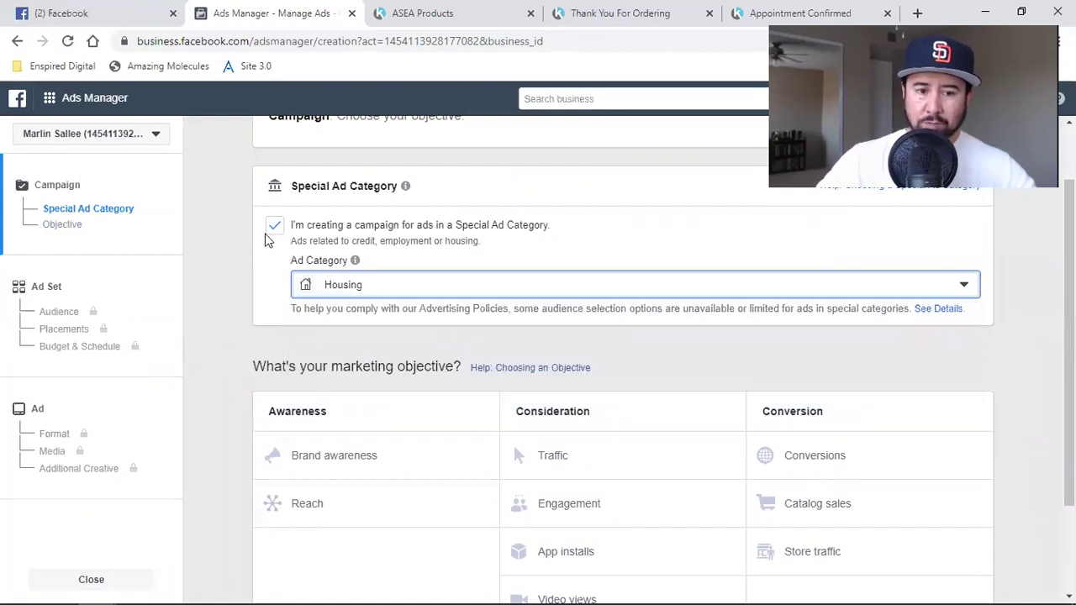
click(274, 230)
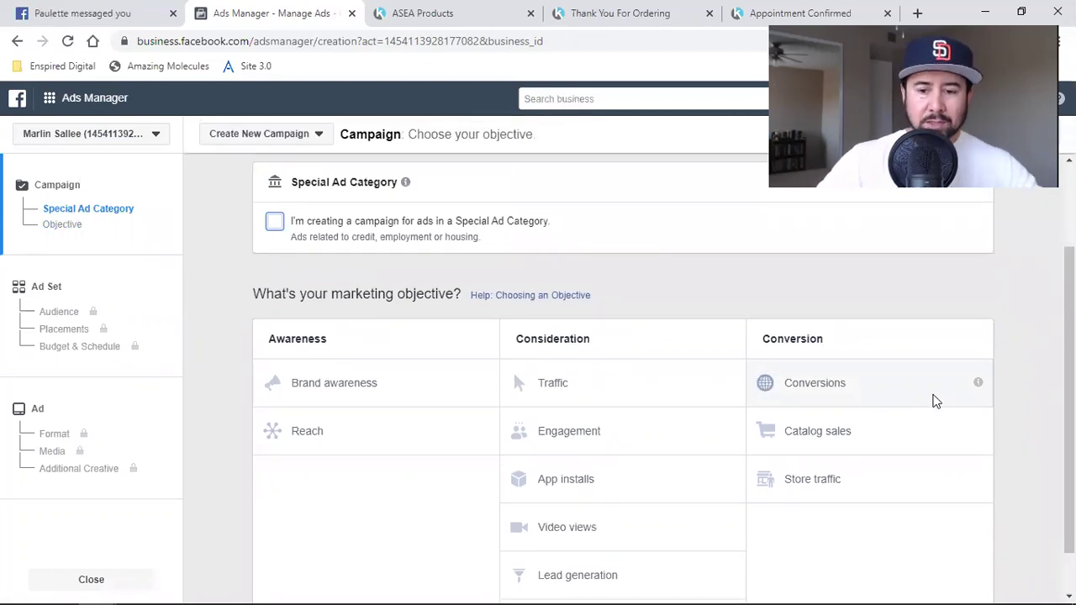
- Choose Conversions as the campaign's marketing objective and continue to the ad set settings
click(832, 384)
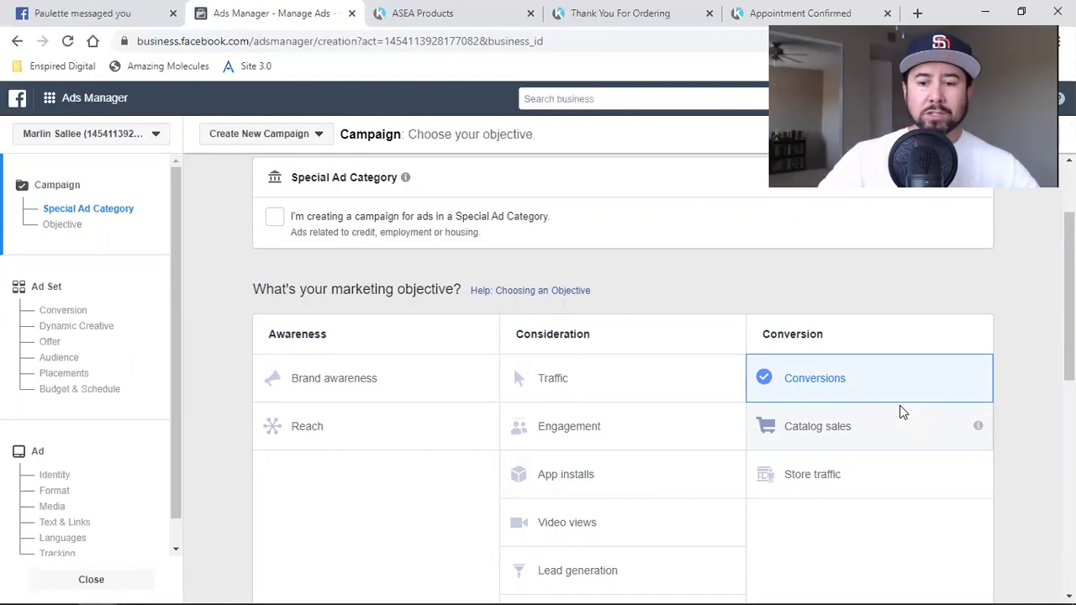
scroll(882, 264, down, 5)
scroll(647, 463, down, 2)
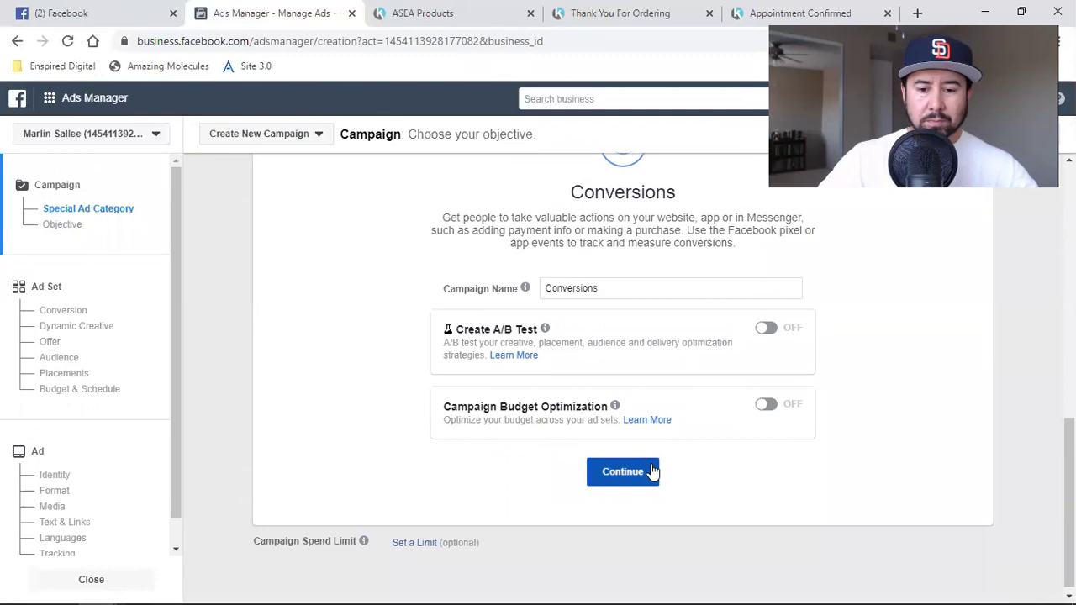
click(630, 474)
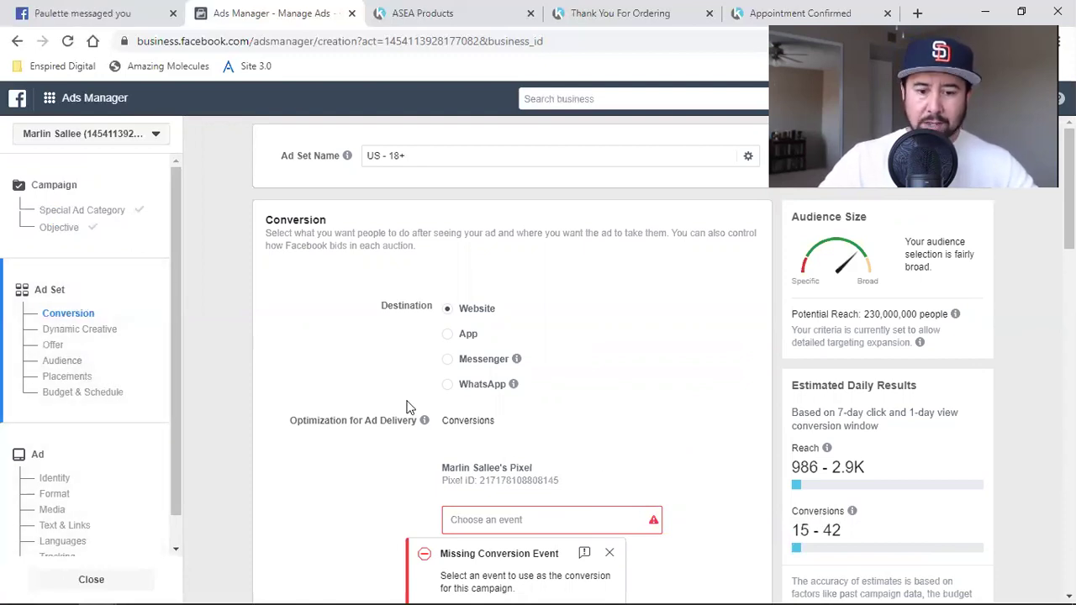
- Include the custom audience Asea Website Visitors (ONLY) in the ad set's audience
scroll(409, 407, down, 3)
scroll(406, 407, down, 4)
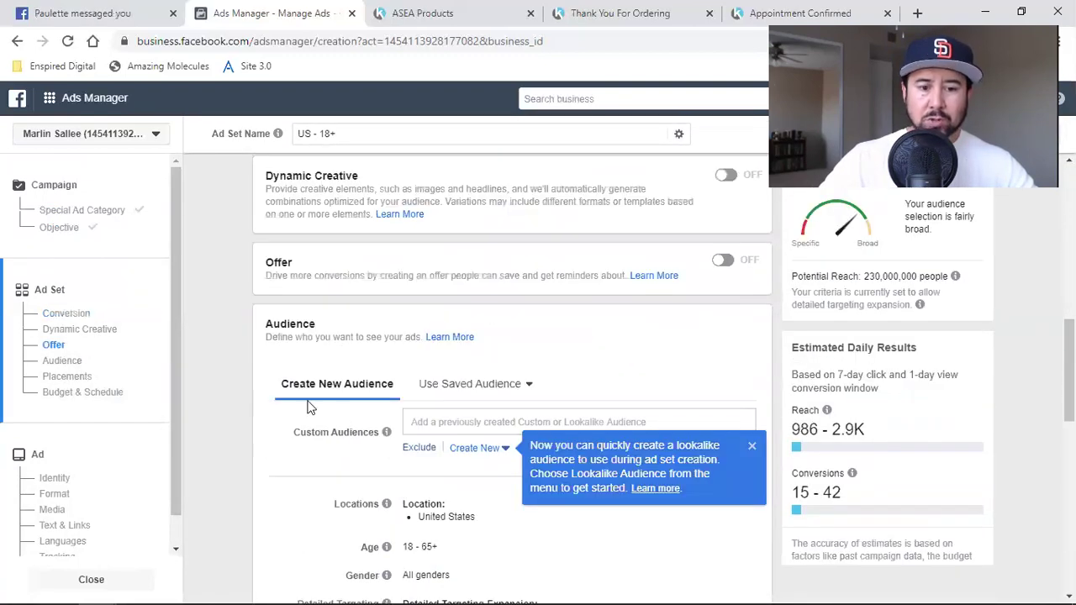
double_click(276, 325)
click(265, 443)
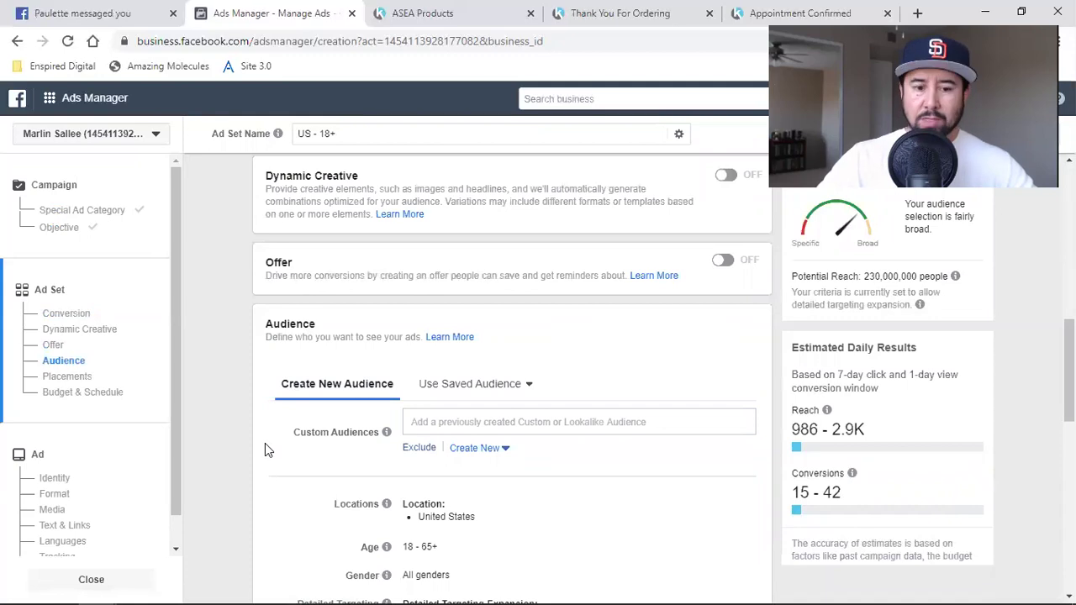
scroll(265, 443, down, 1)
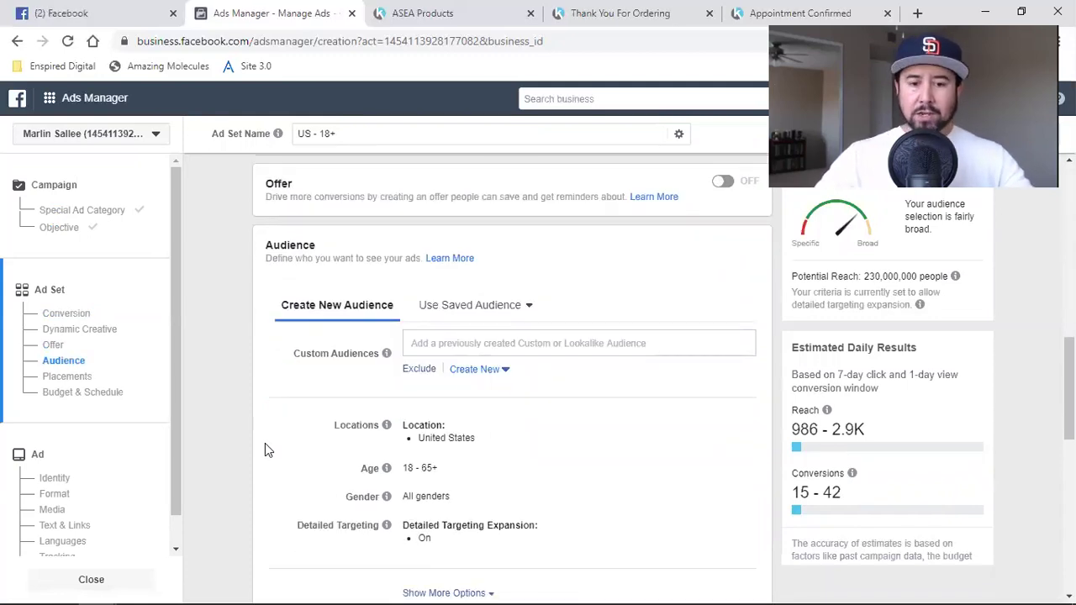
click(456, 350)
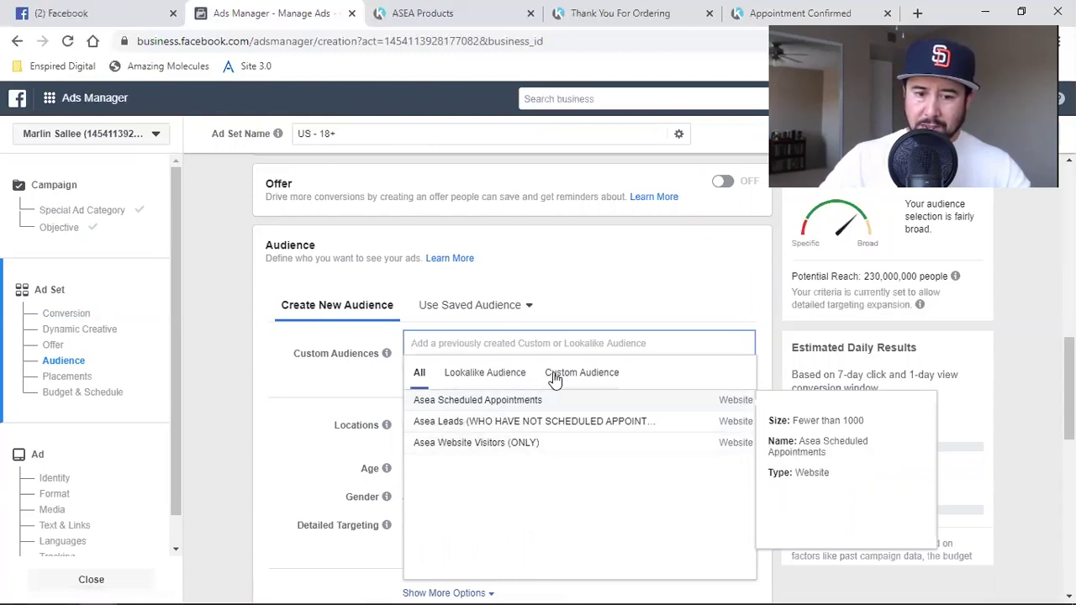
click(599, 377)
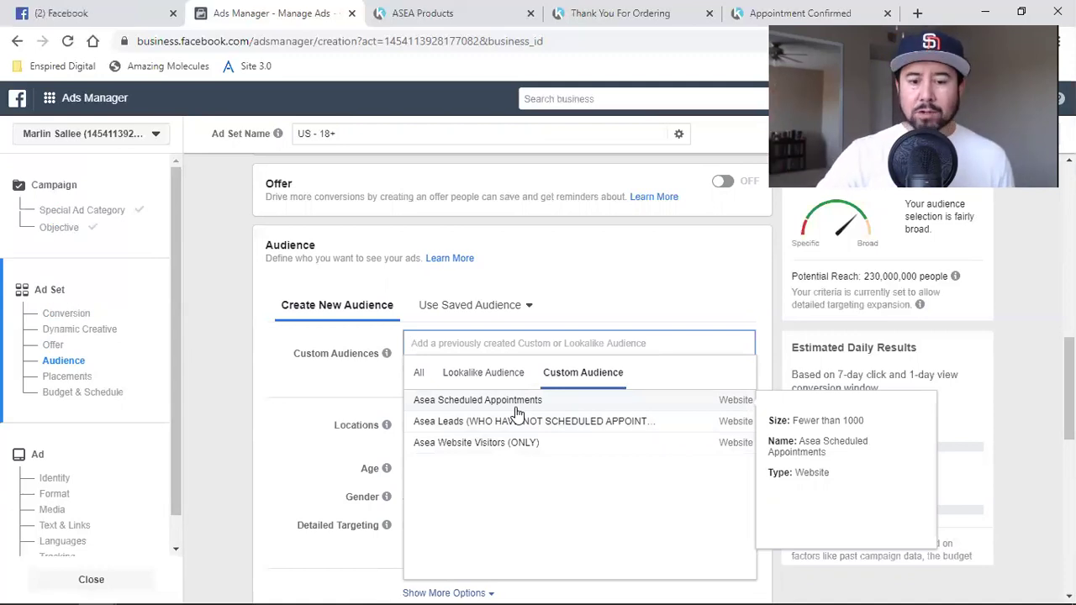
click(449, 447)
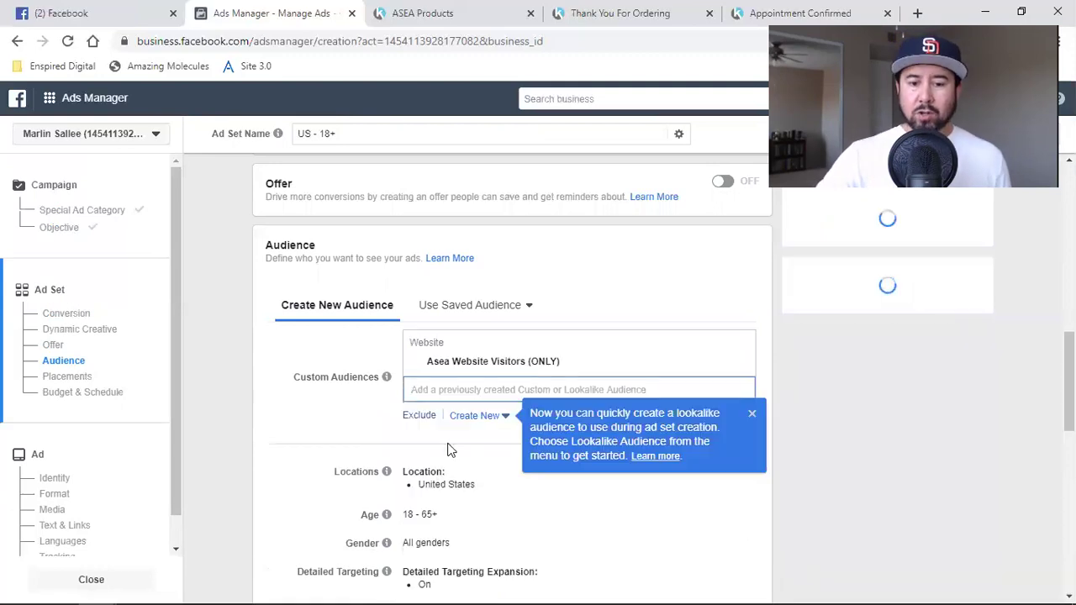
click(311, 426)
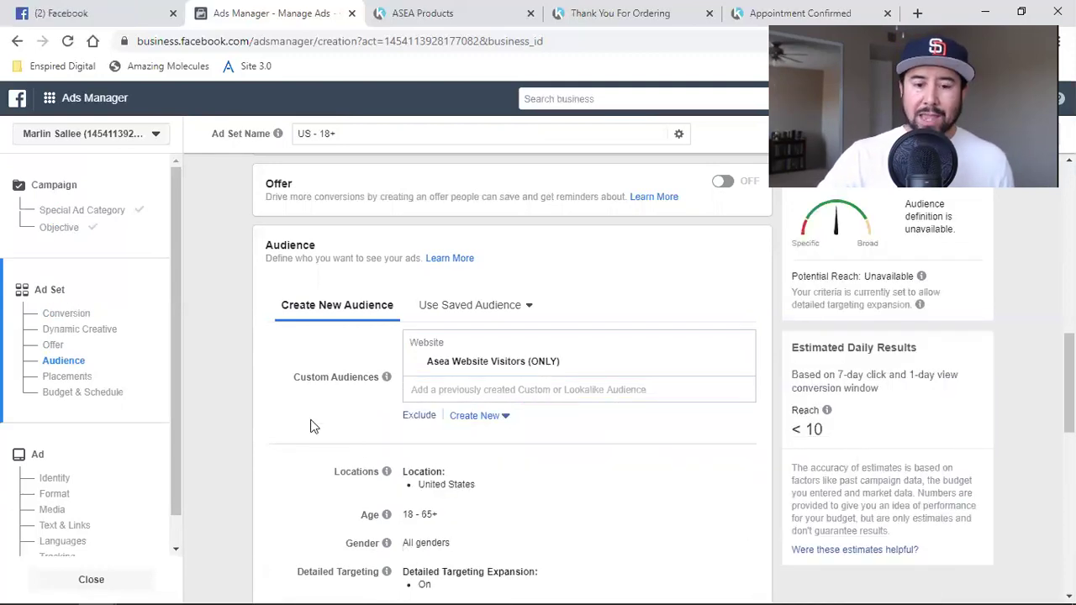
- Exclude the custom audiences Asea Scheduled Appointments and Asea Leads (WHO HAVE NOT SCHEDULED APPOINTMENT) from the ad set
click(407, 416)
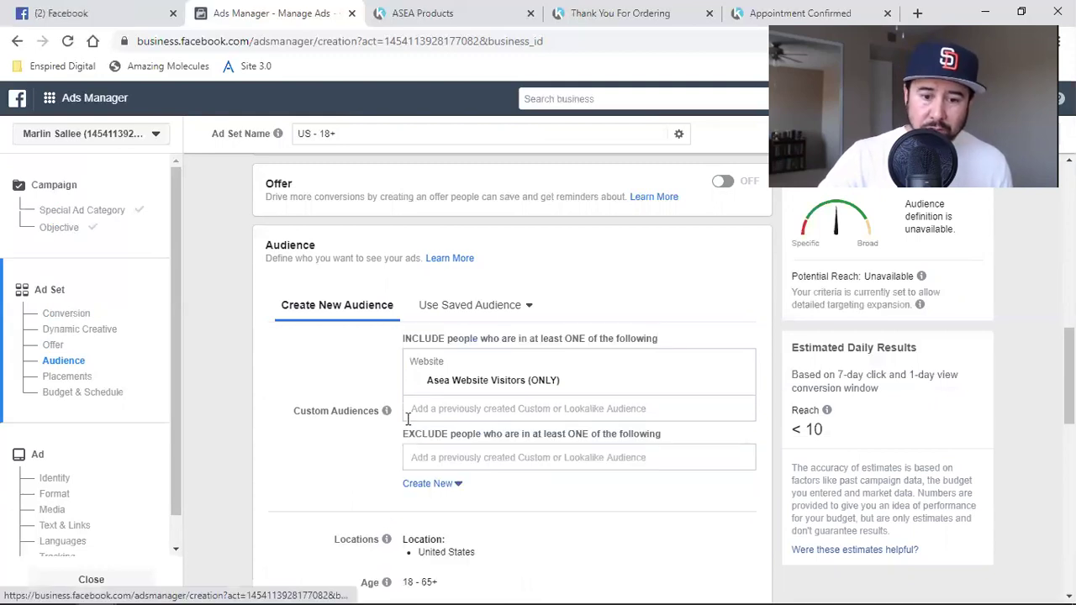
click(471, 458)
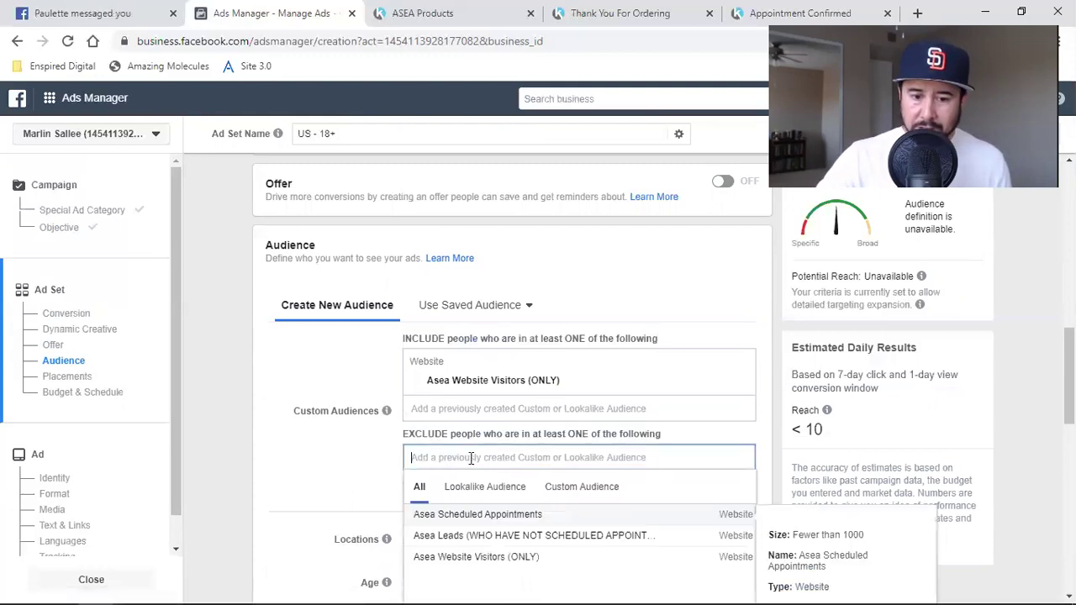
click(491, 518)
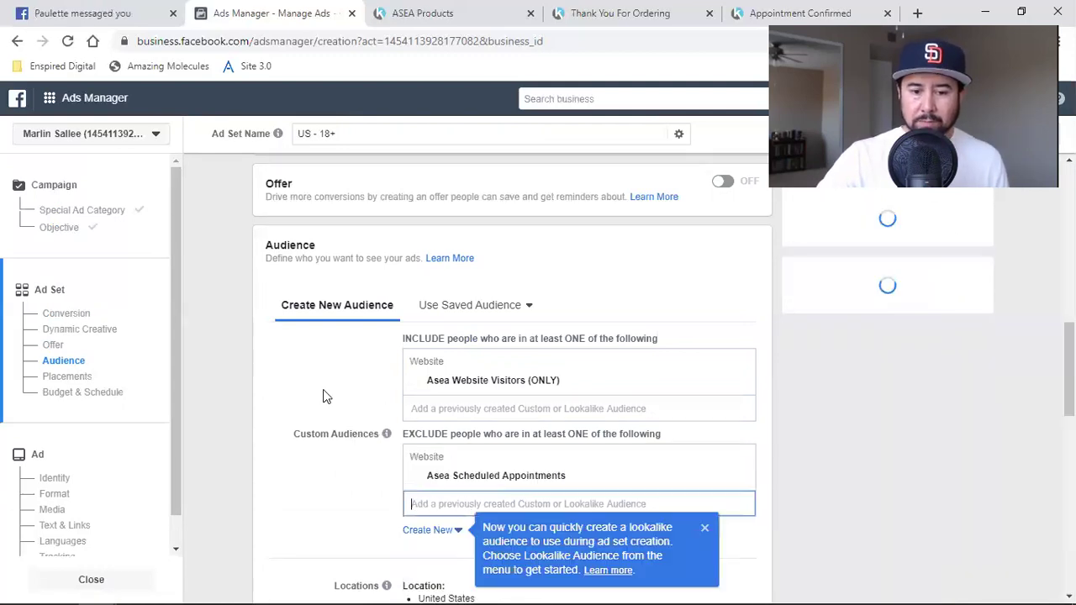
scroll(326, 396, down, 2)
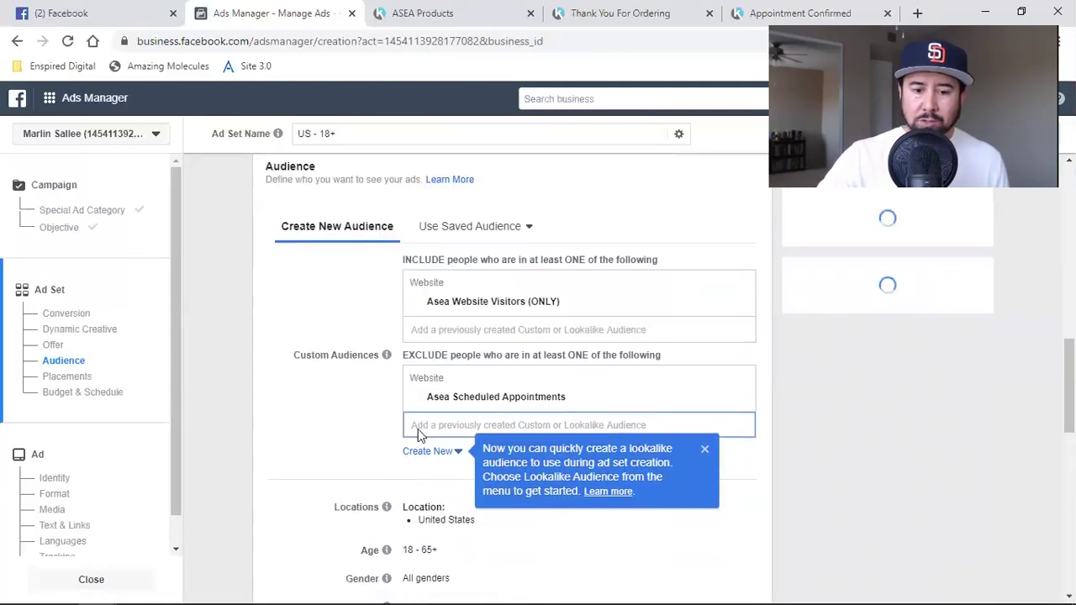
click(441, 429)
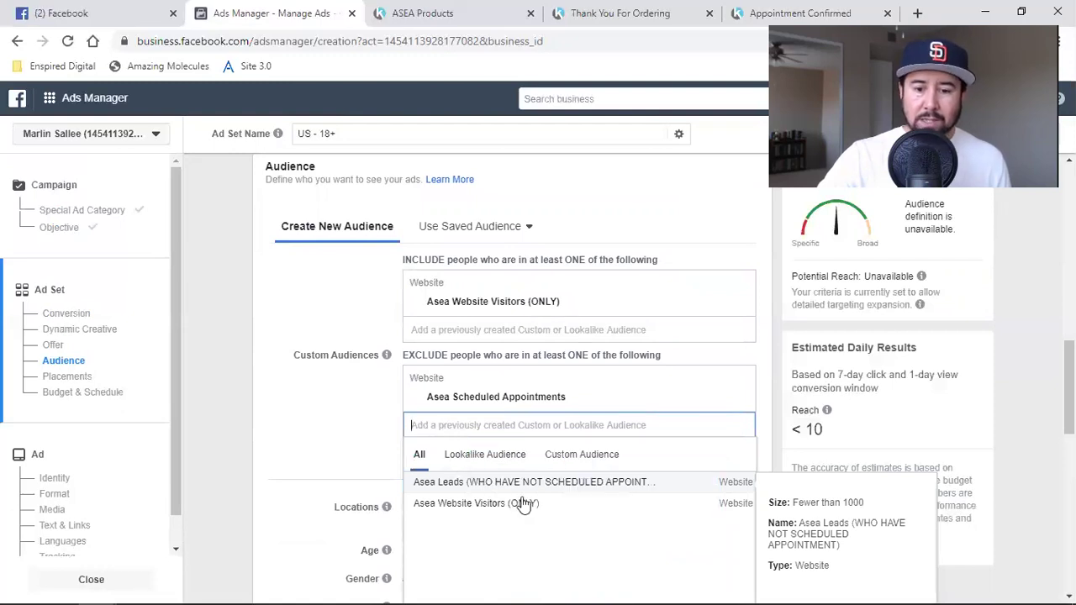
click(468, 487)
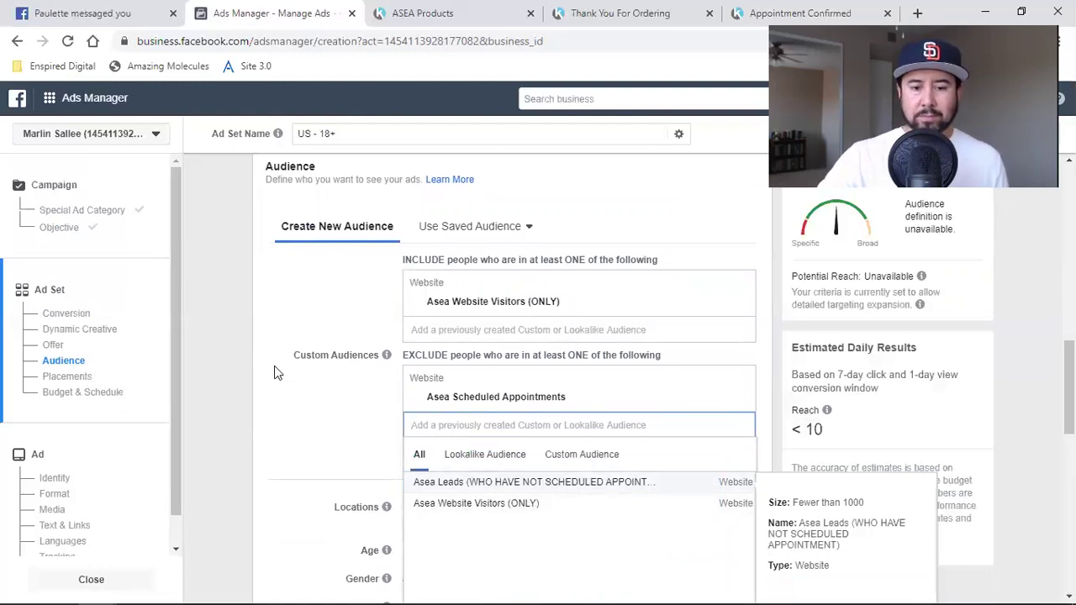
click(284, 318)
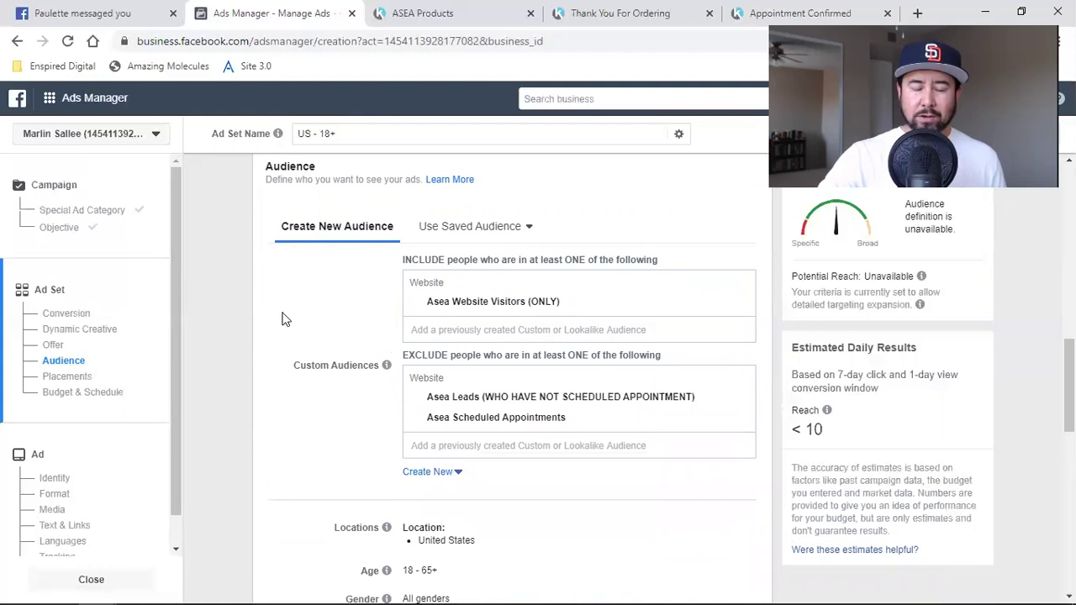
- Expand the additional audience options, open the locations setting for editing, and review the ad set's audience definition
scroll(283, 318, down, 2)
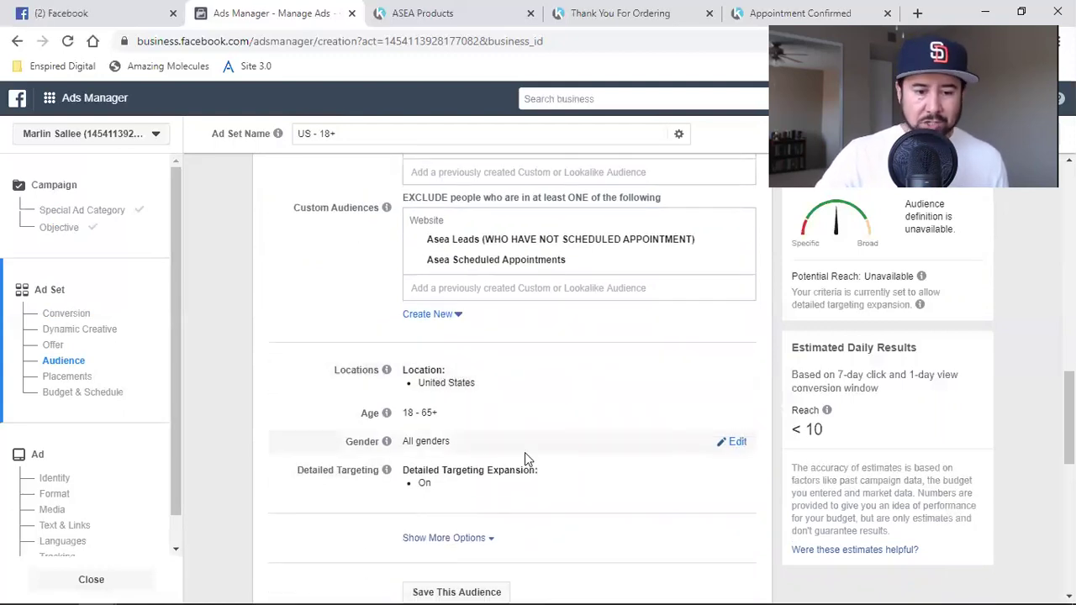
scroll(525, 454, down, 2)
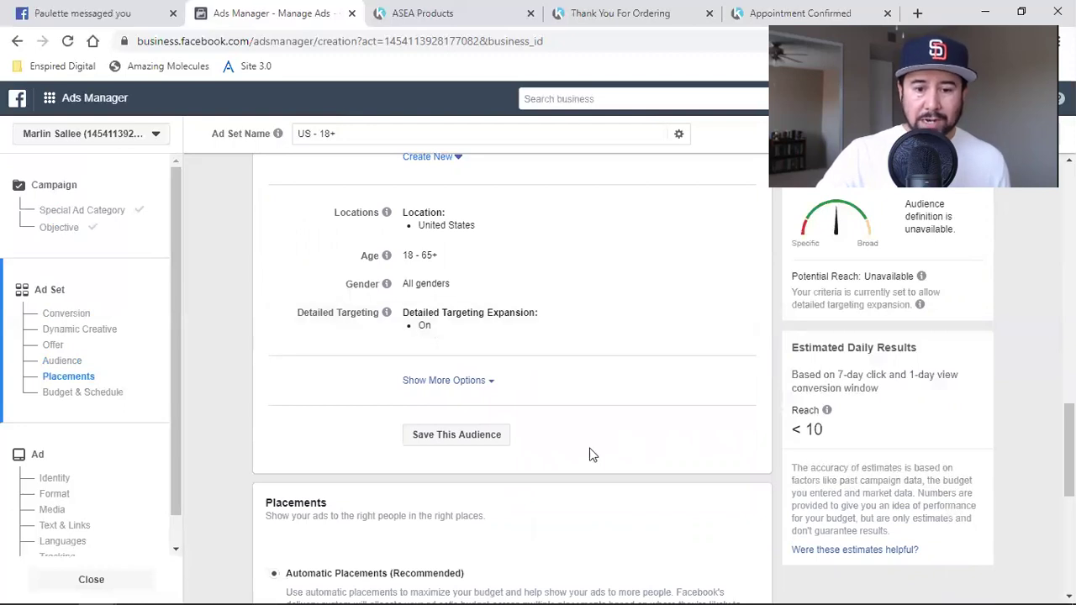
click(455, 381)
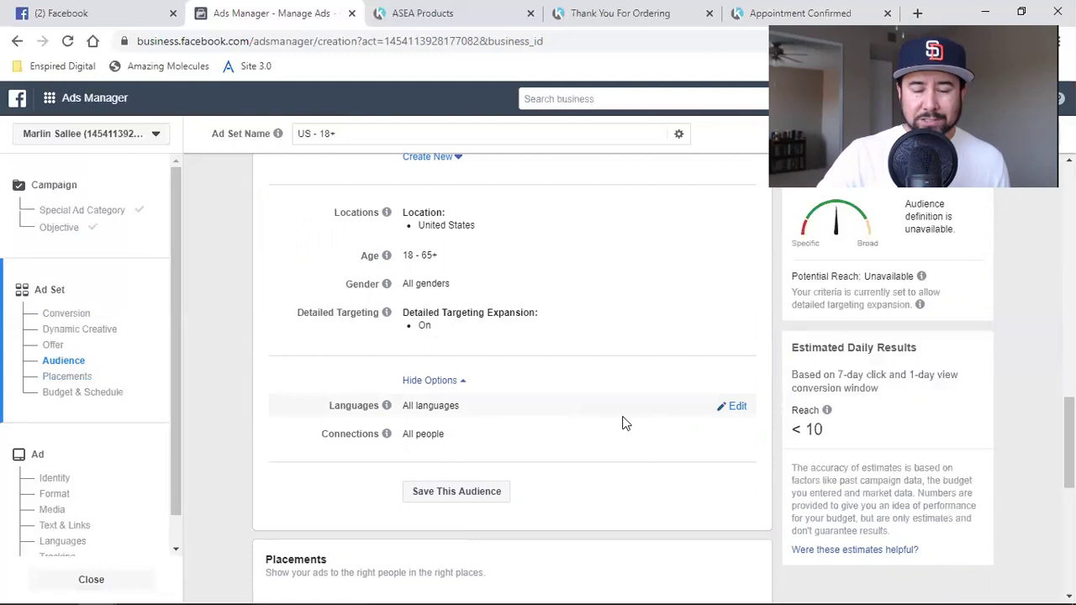
click(713, 290)
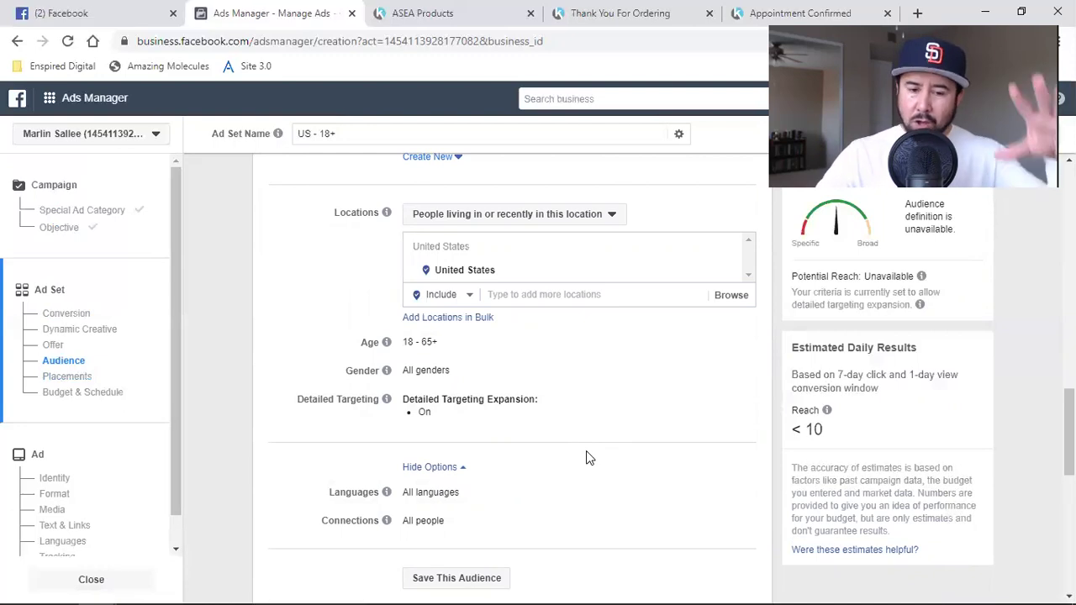
scroll(586, 452, up, 2)
scroll(586, 452, up, 2)
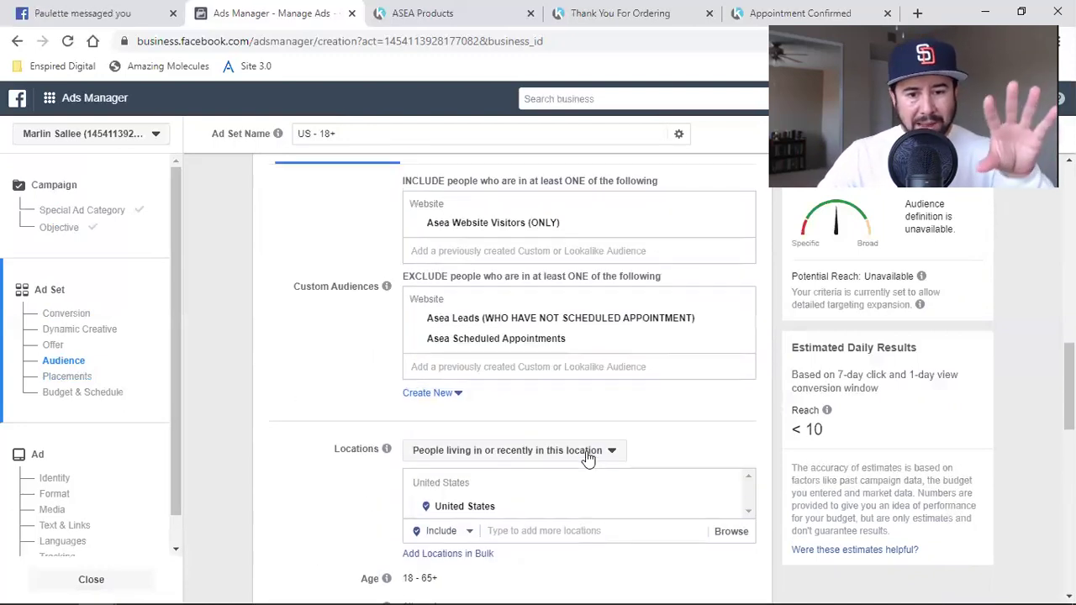